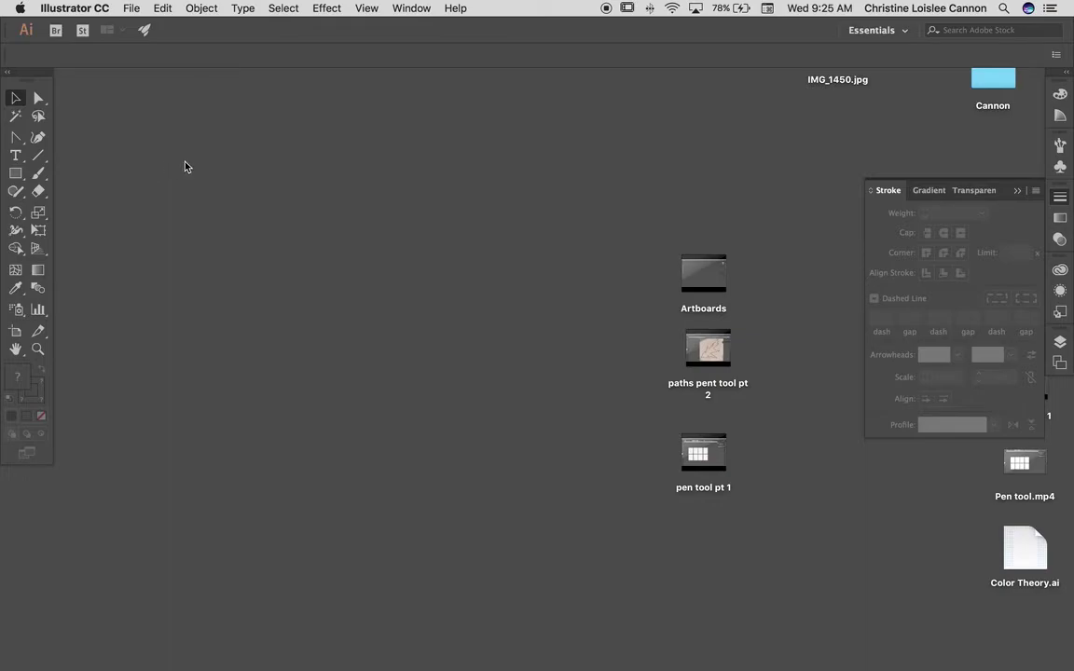
- Open the image IMG_1450.jpg from the Desktop and hide the Stroke settings so the whole drawing is unobstructed
{"action": "left_click", "coordinate": [137, 13]}
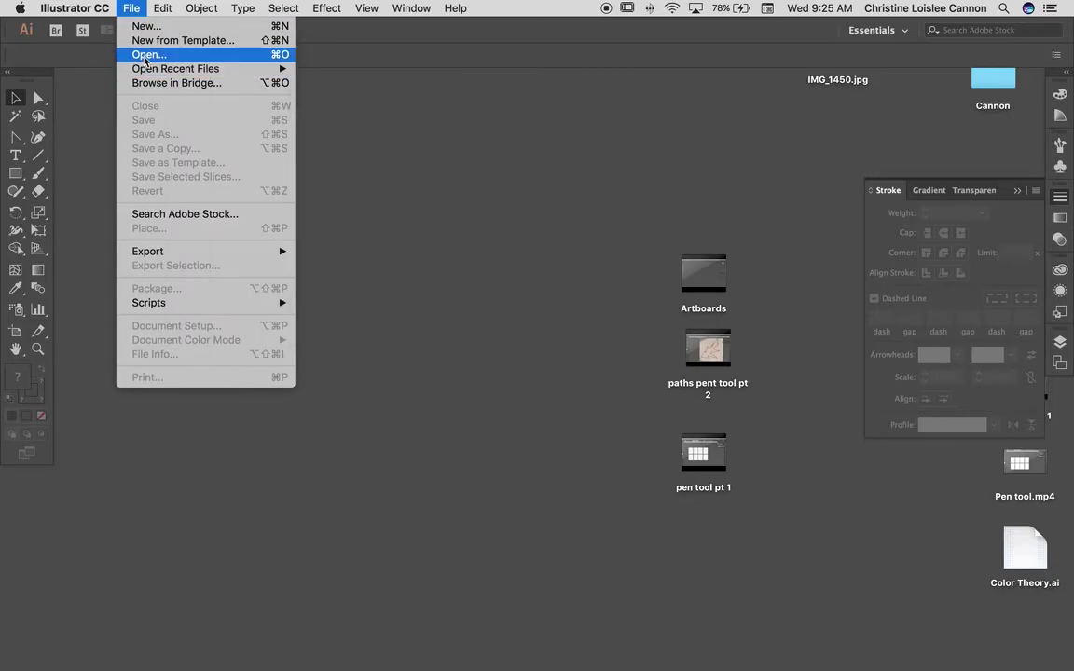
{"action": "left_click", "coordinate": [139, 54]}
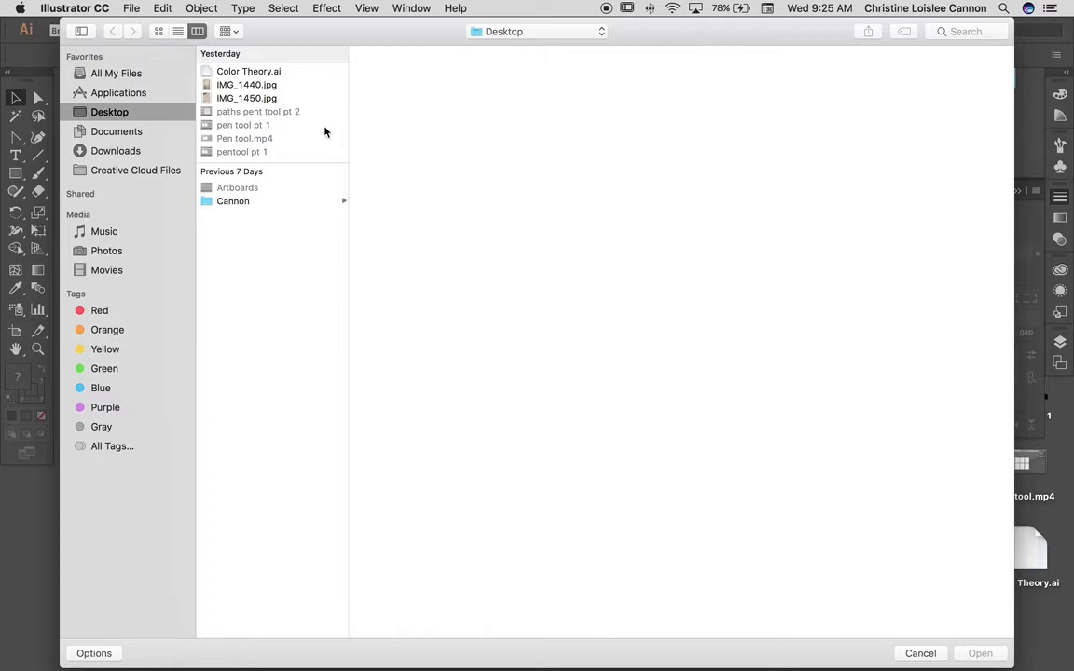
{"action": "left_click", "coordinate": [241, 100]}
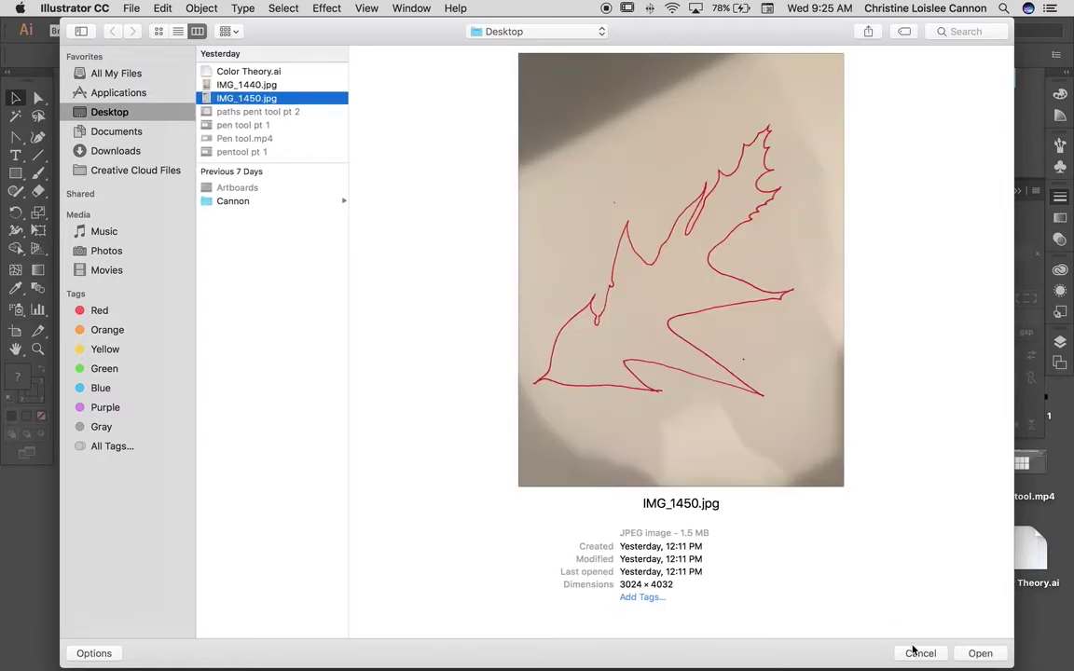
{"action": "left_click", "coordinate": [977, 653]}
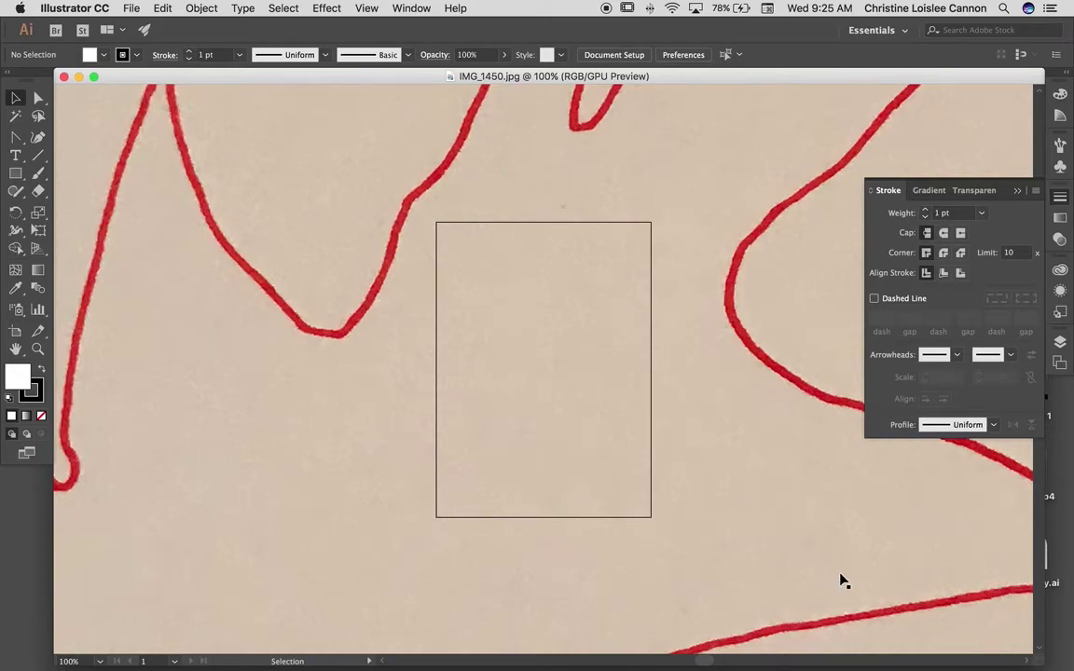
{"action": "key", "text": "super+minus"}
{"action": "key", "text": "super+minus"}
{"action": "key", "text": "super+minus"}
{"action": "key", "text": "super+minus"}
{"action": "key", "text": "super+minus"}
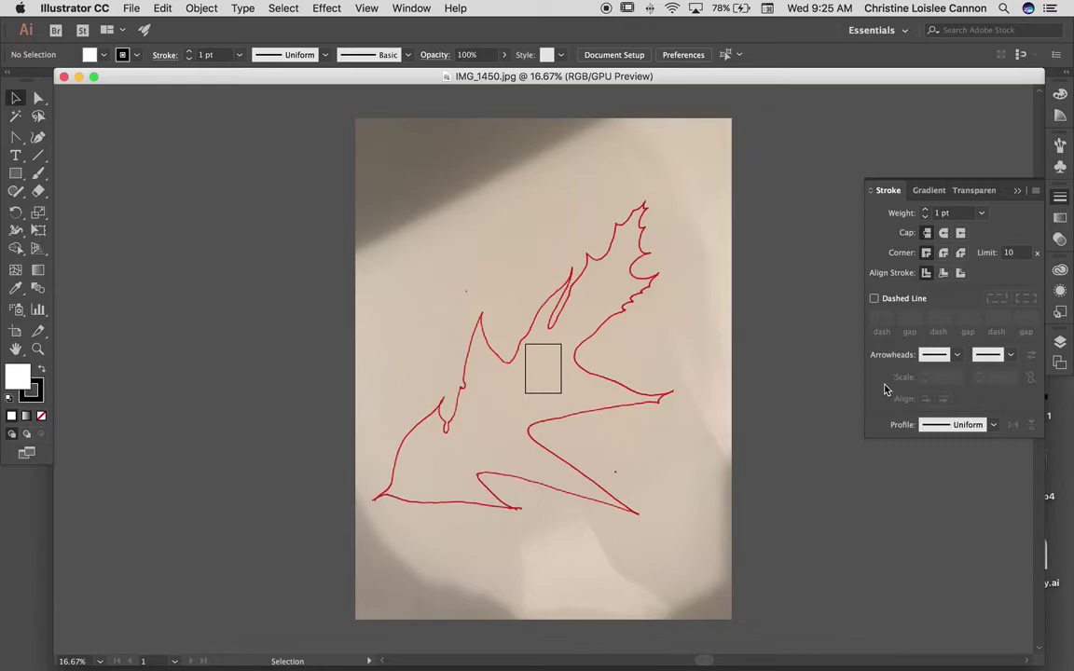
{"action": "left_click", "coordinate": [1019, 191]}
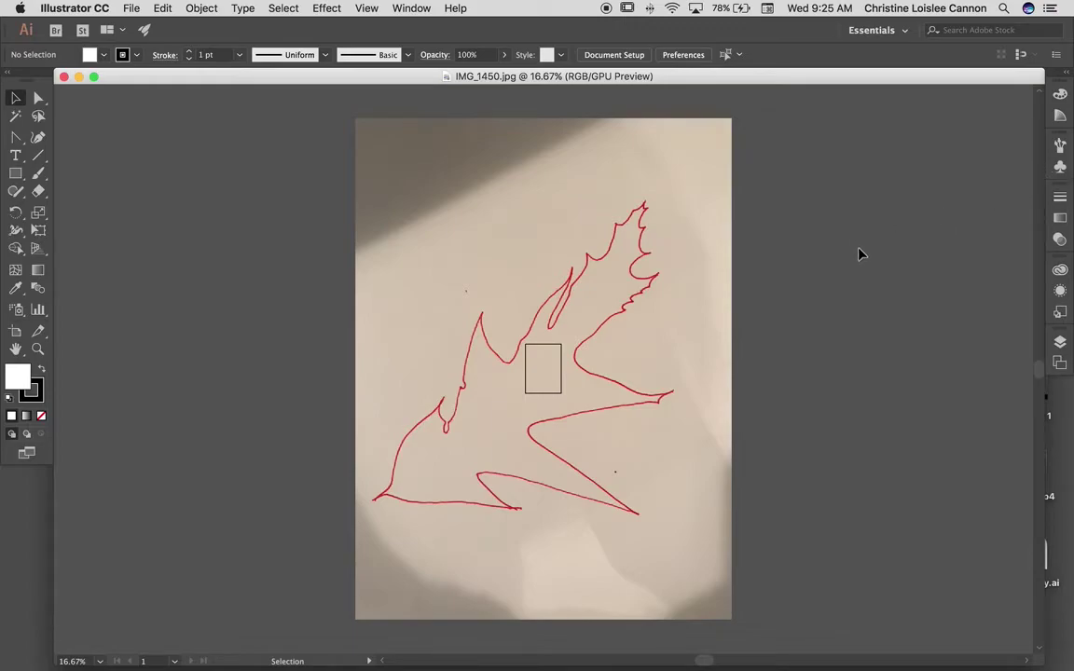
- Lock Layer 1 with the drawing image and add a new layer above it
{"action": "left_click", "coordinate": [520, 309]}
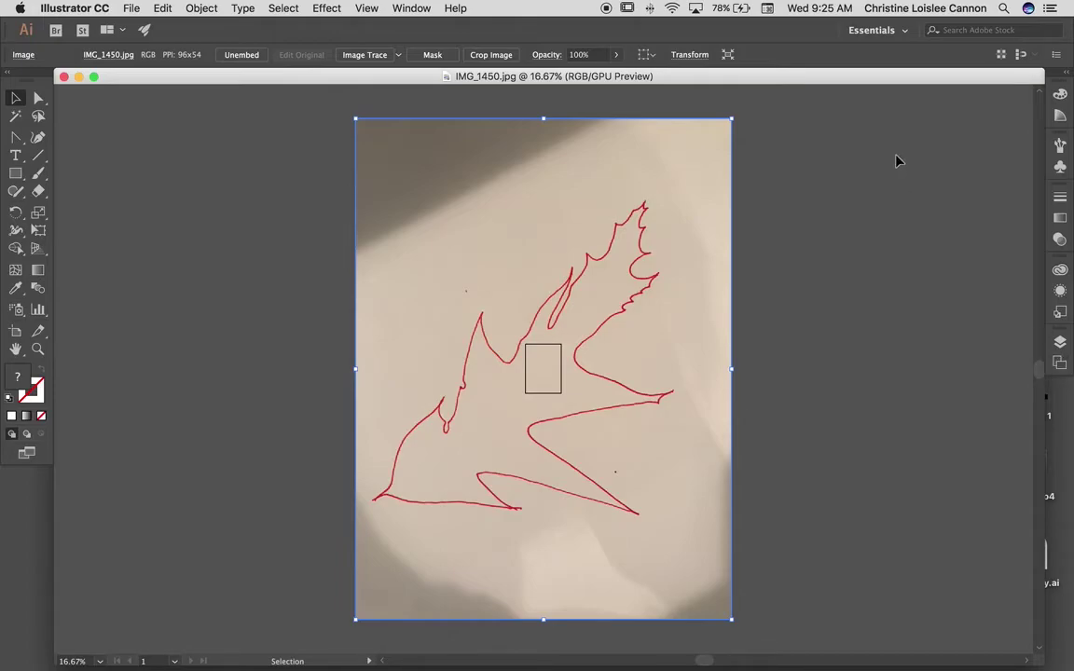
{"action": "left_click", "coordinate": [1061, 342]}
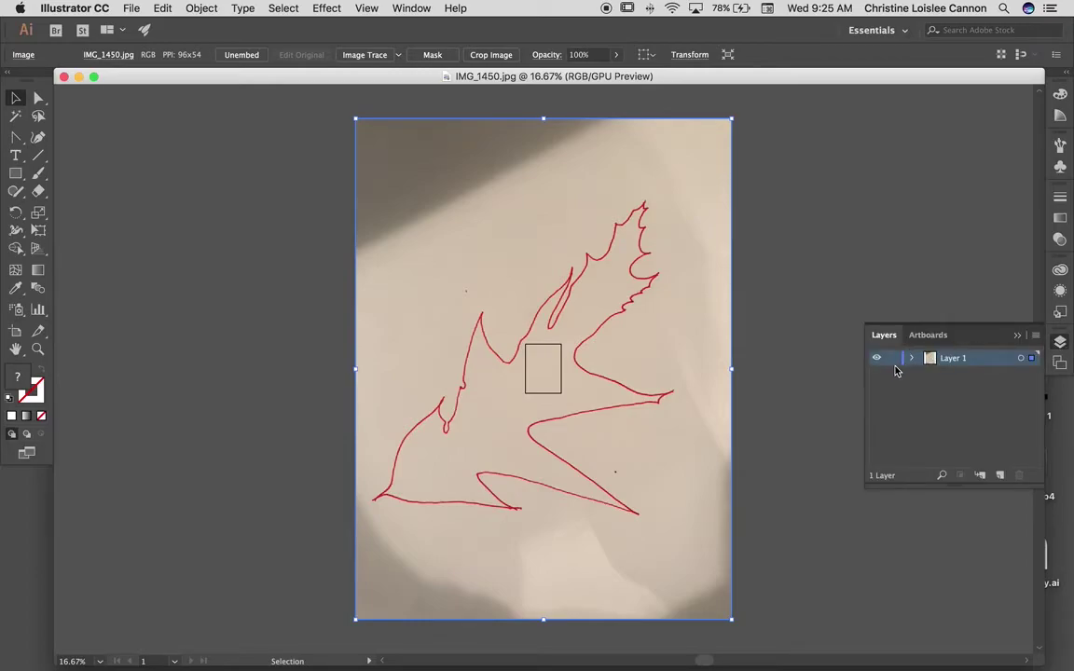
{"action": "left_click", "coordinate": [1060, 343]}
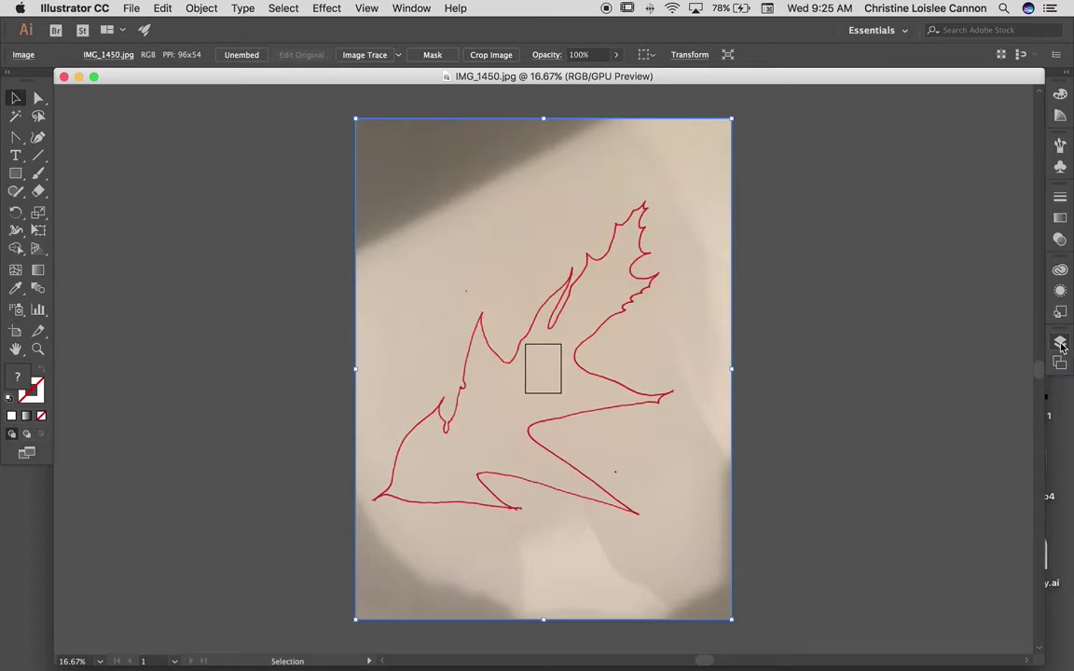
{"action": "left_click", "coordinate": [404, 8]}
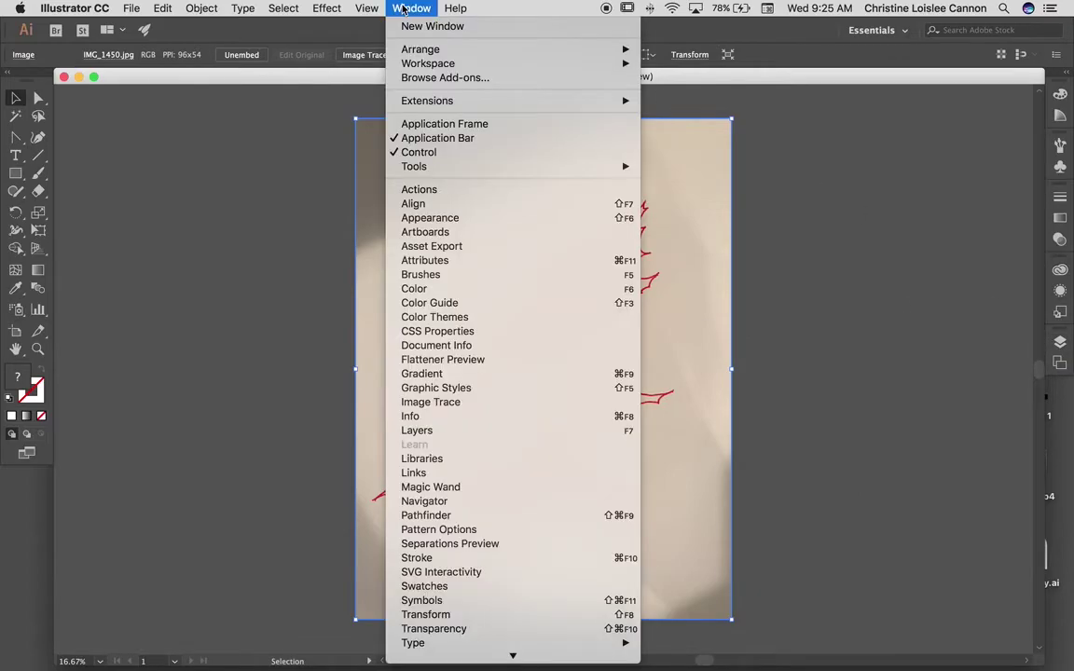
{"action": "left_click", "coordinate": [449, 429]}
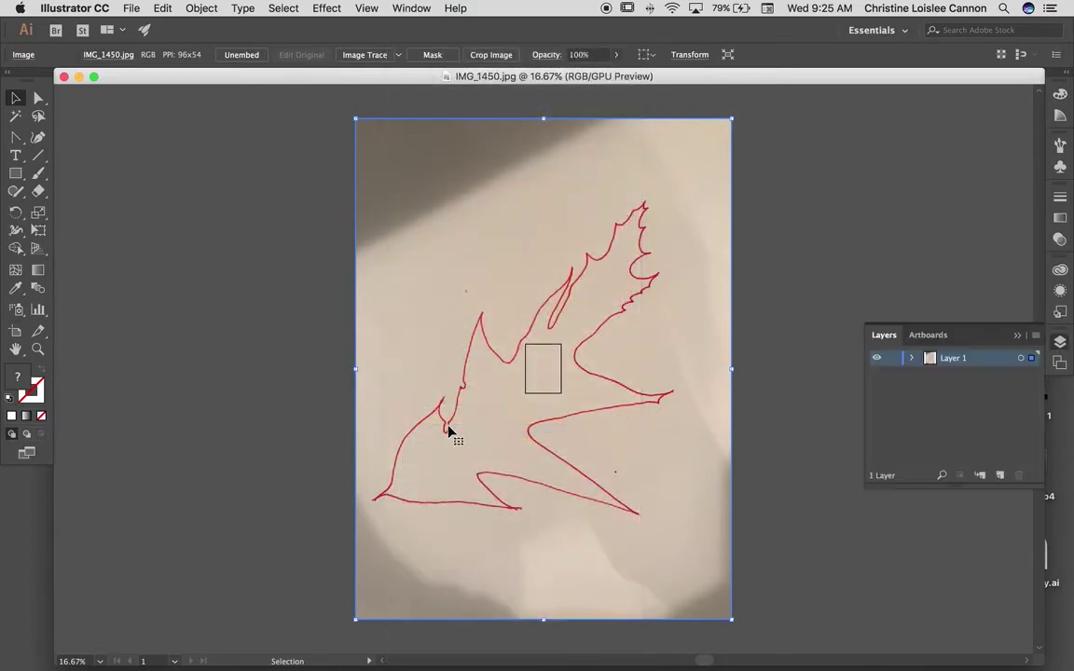
{"action": "left_click", "coordinate": [892, 361]}
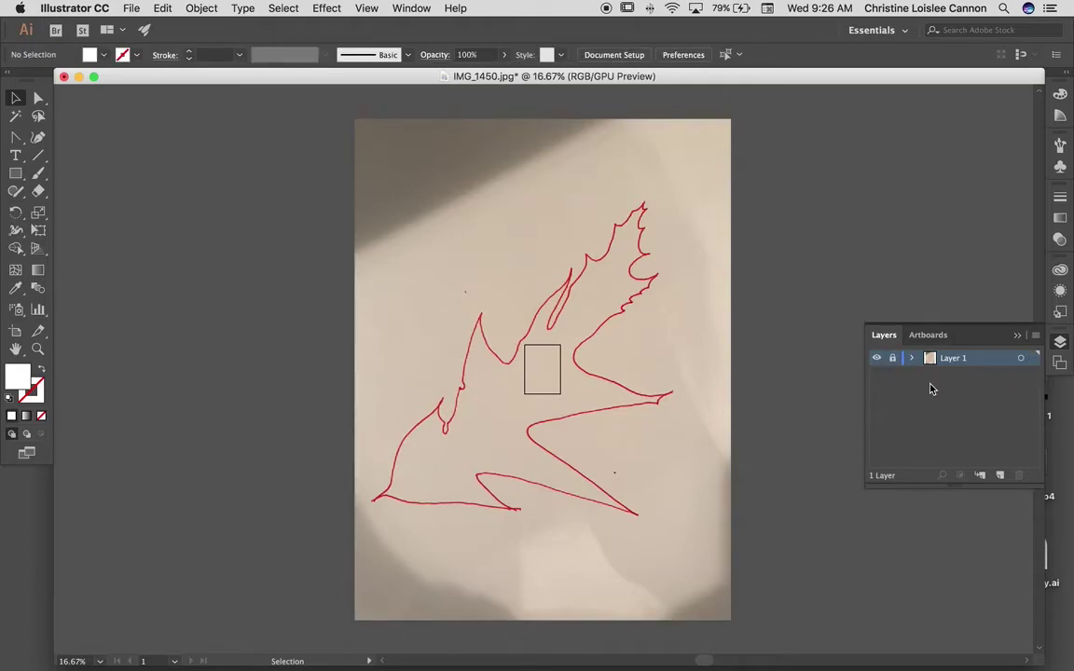
{"action": "left_click", "coordinate": [1001, 479]}
- With the Pen tool, trace straight segments from the upper left spike through the valley up to the narrow slit's tip
{"action": "left_click", "coordinate": [17, 141]}
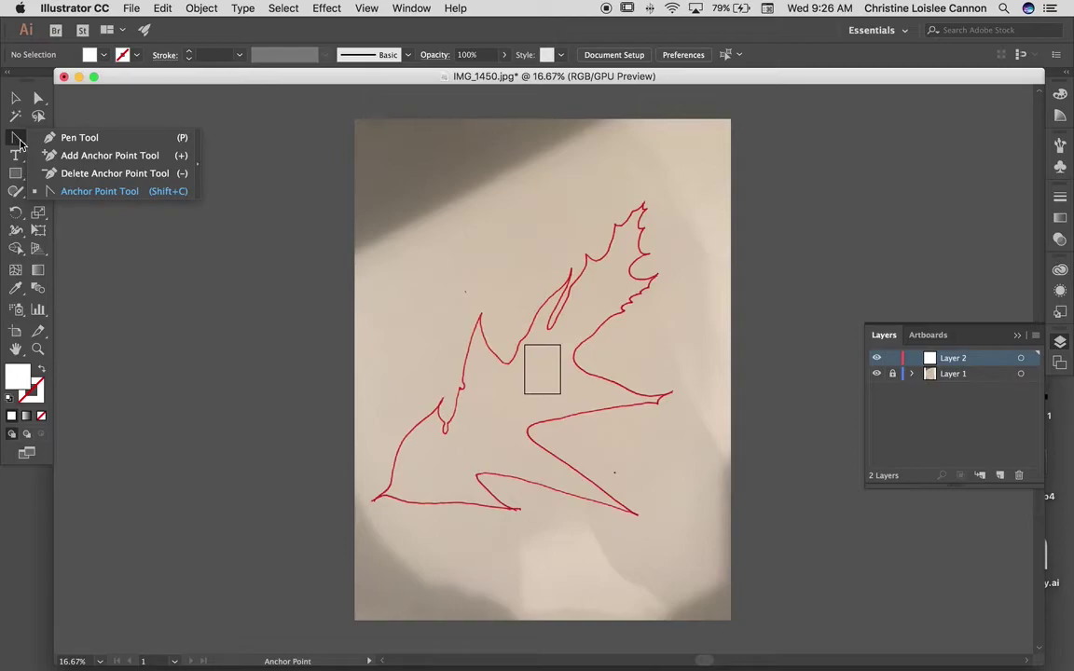
{"action": "left_click", "coordinate": [55, 137]}
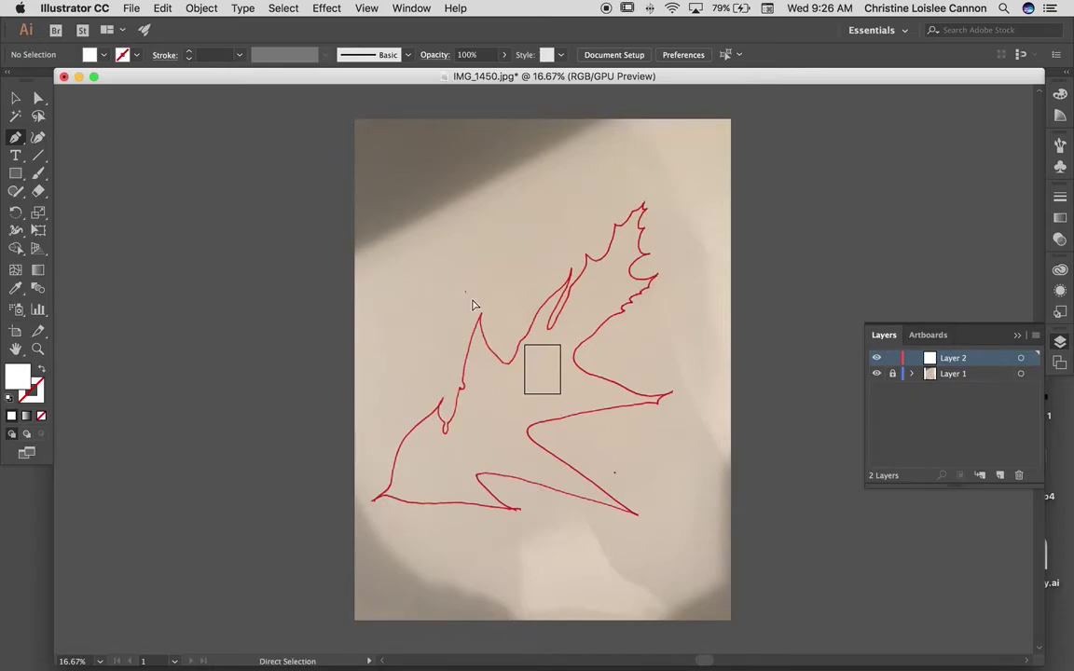
{"action": "key", "text": "super+equal"}
{"action": "key", "text": "super+equal"}
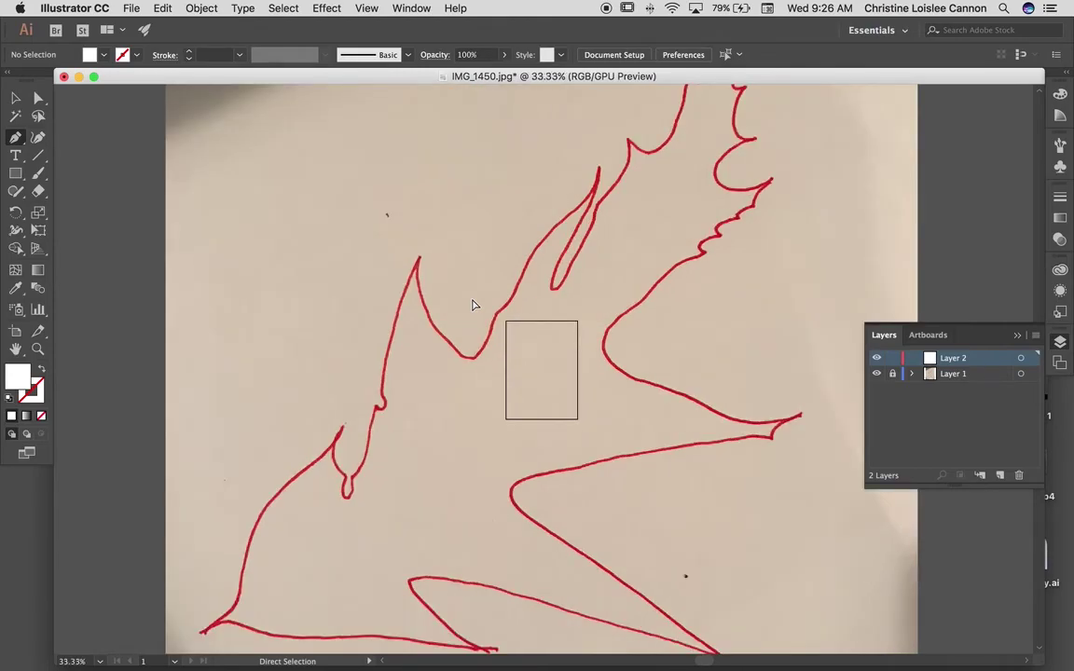
{"action": "left_click", "coordinate": [420, 256]}
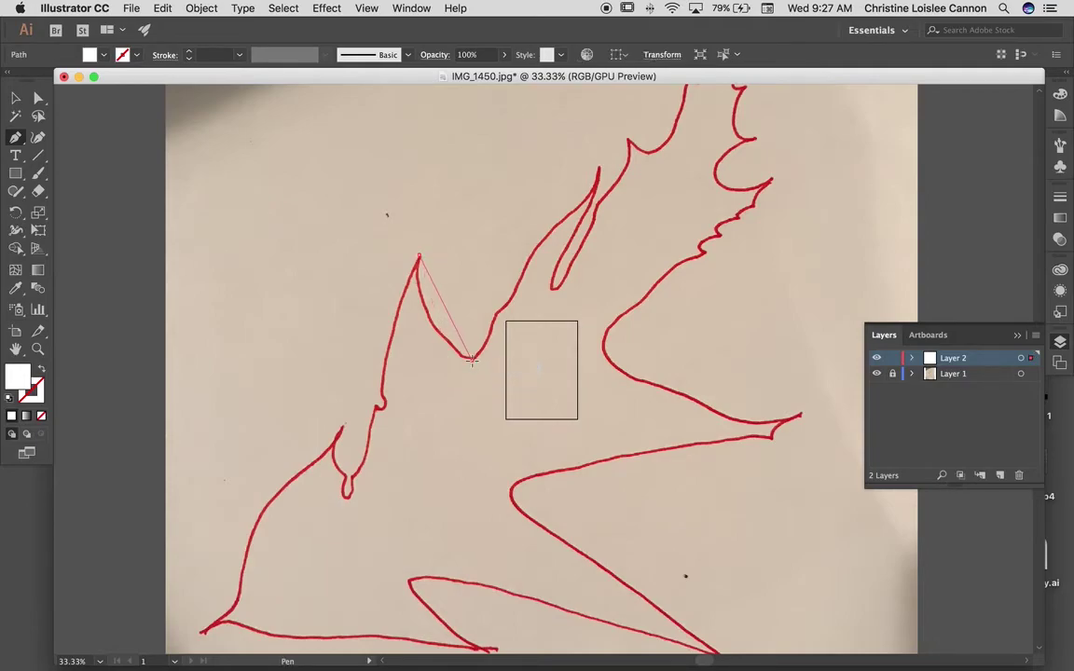
{"action": "left_click", "coordinate": [472, 359]}
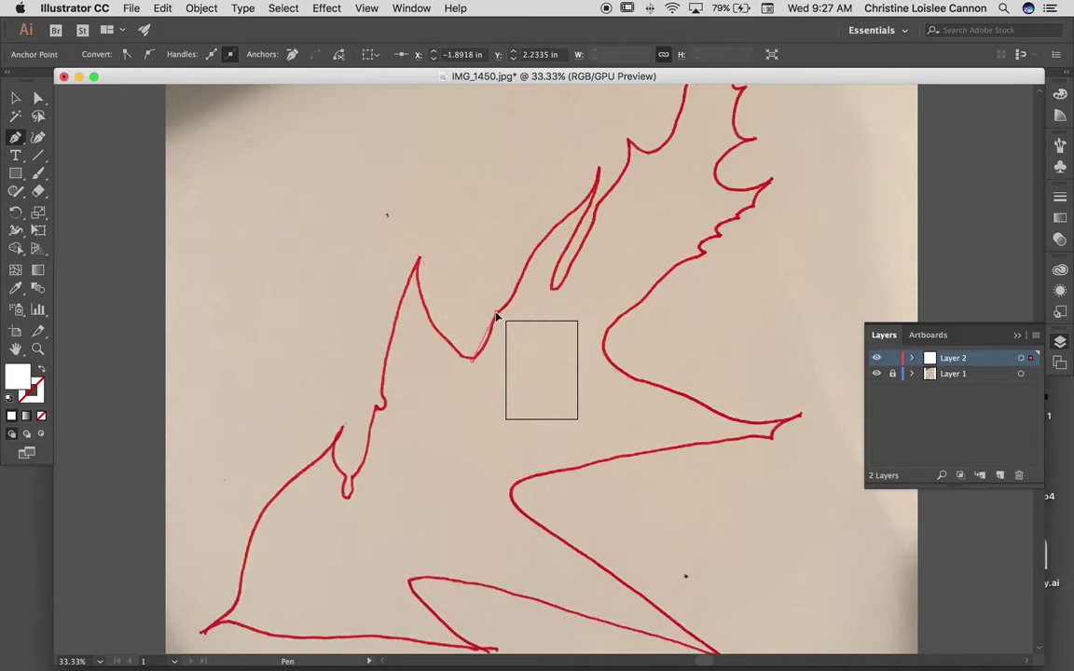
{"action": "left_click", "coordinate": [495, 313]}
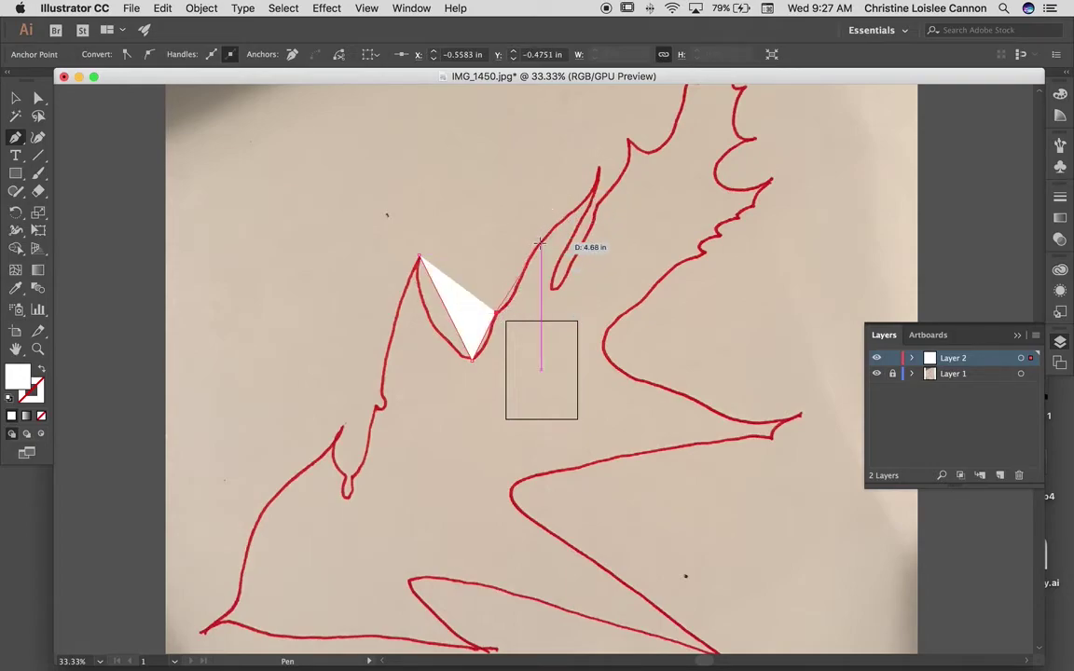
{"action": "left_click", "coordinate": [539, 244]}
{"action": "left_click", "coordinate": [599, 170]}
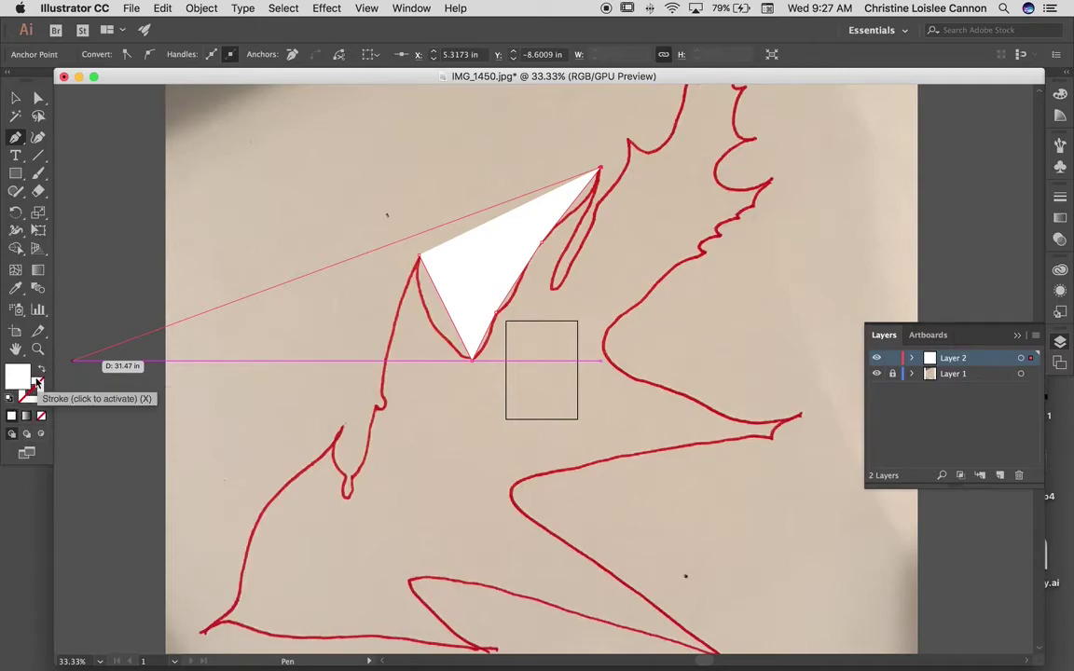
- Set the traced path's fill to none and its stroke colour to black
{"action": "left_click", "coordinate": [42, 418]}
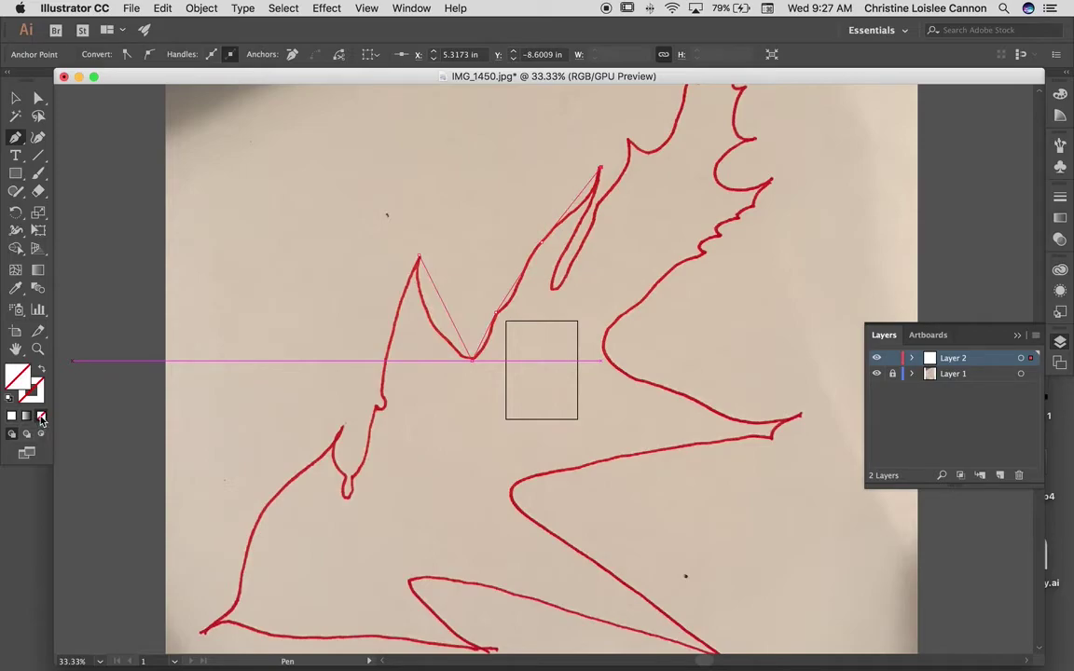
{"action": "left_click", "coordinate": [34, 384]}
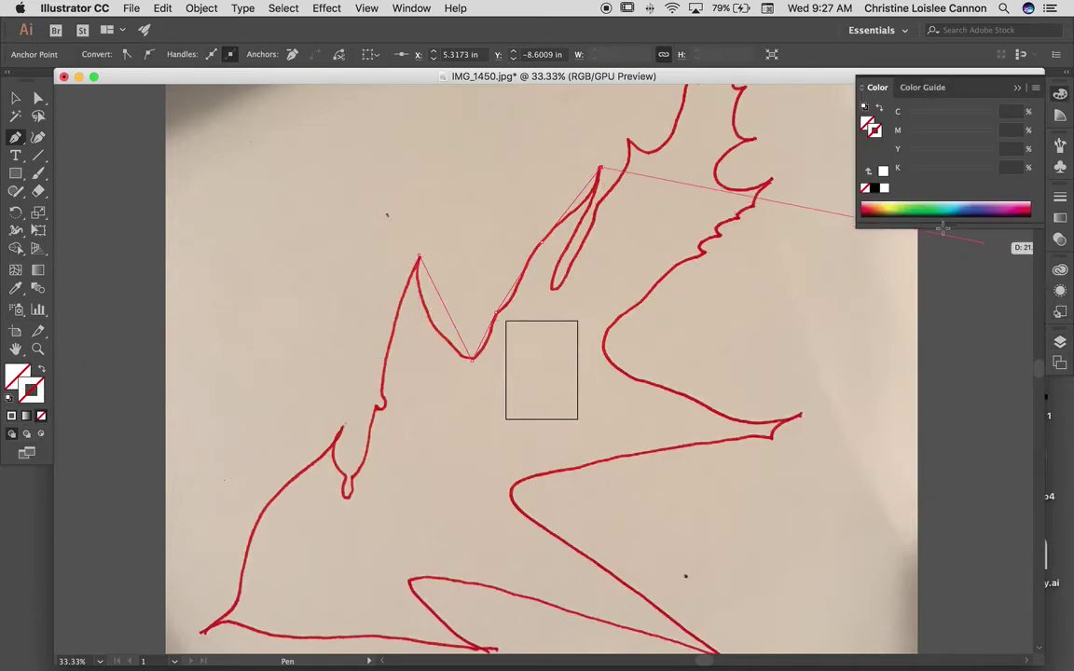
{"action": "left_click", "coordinate": [874, 189]}
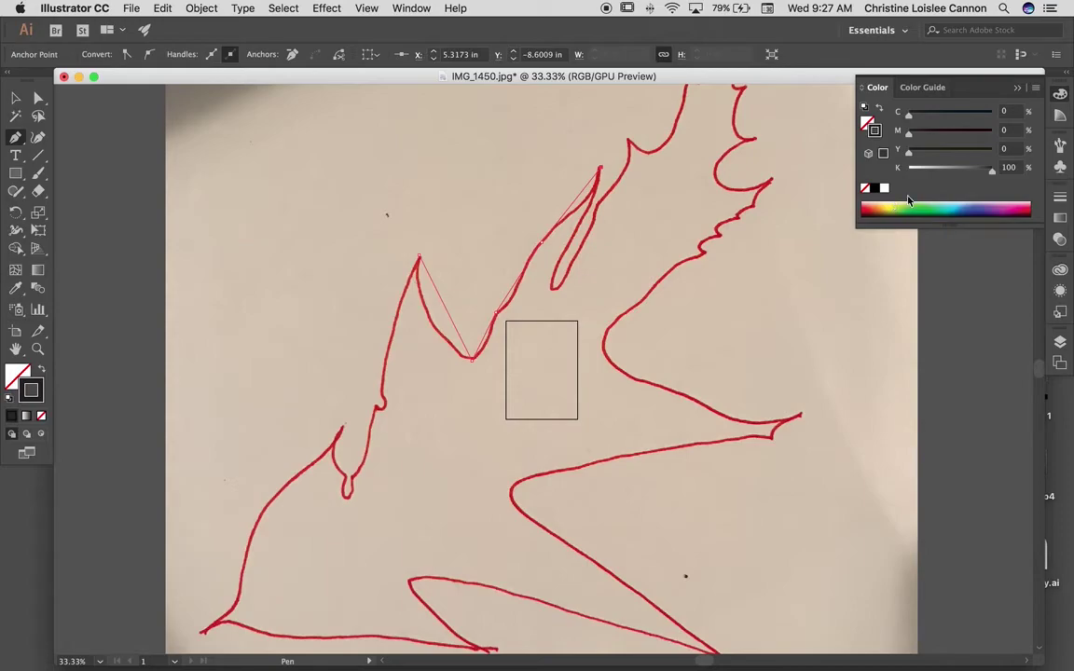
{"action": "left_click", "coordinate": [1059, 96]}
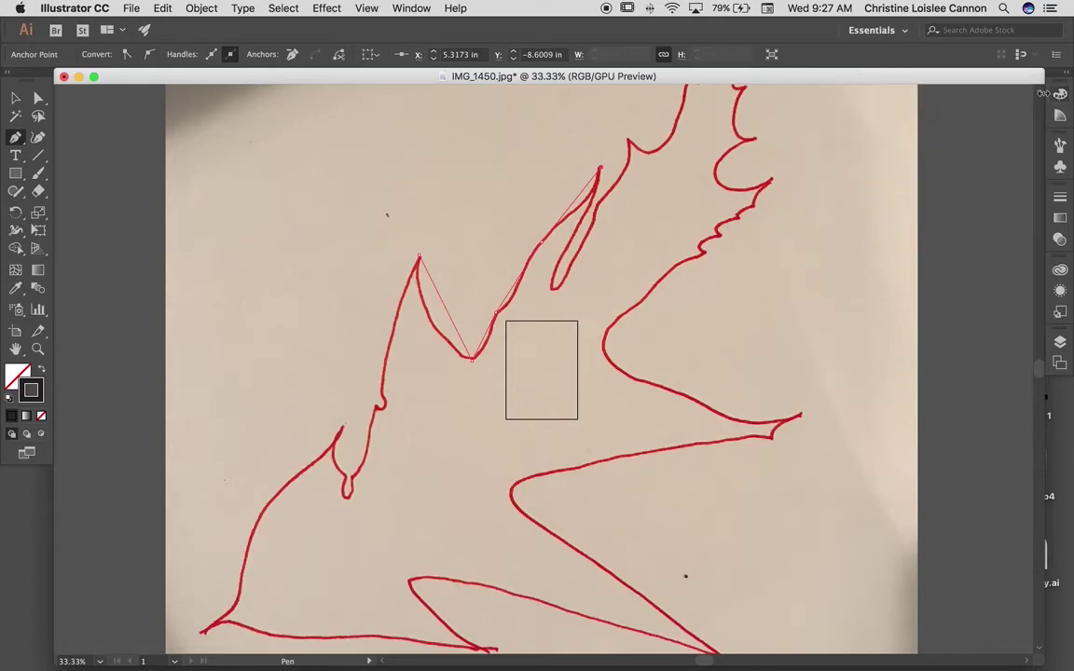
{"action": "left_click", "coordinate": [1060, 97]}
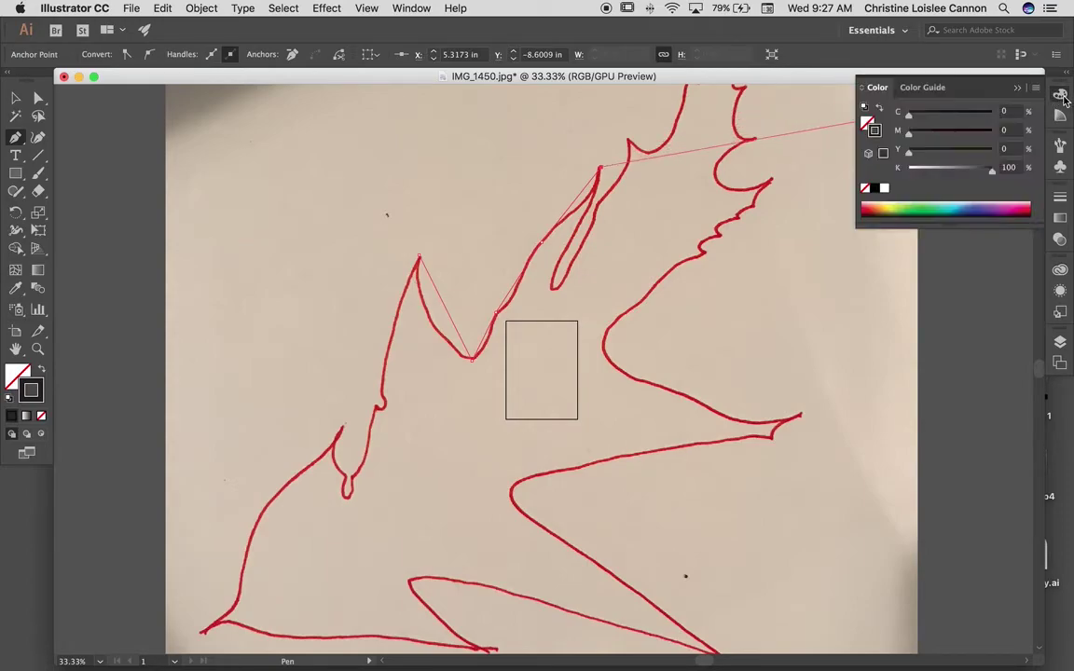
- Set the traced path's stroke weight to 9 pt
{"action": "left_click", "coordinate": [412, 11]}
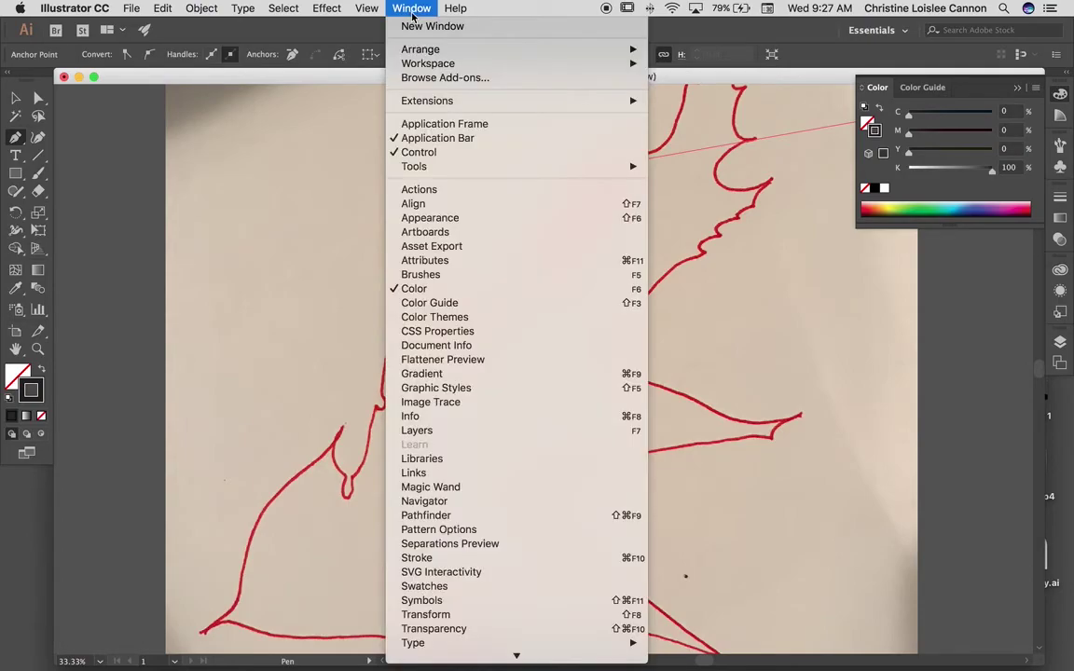
{"action": "mouse_move", "coordinate": [457, 8]}
{"action": "left_click", "coordinate": [451, 559]}
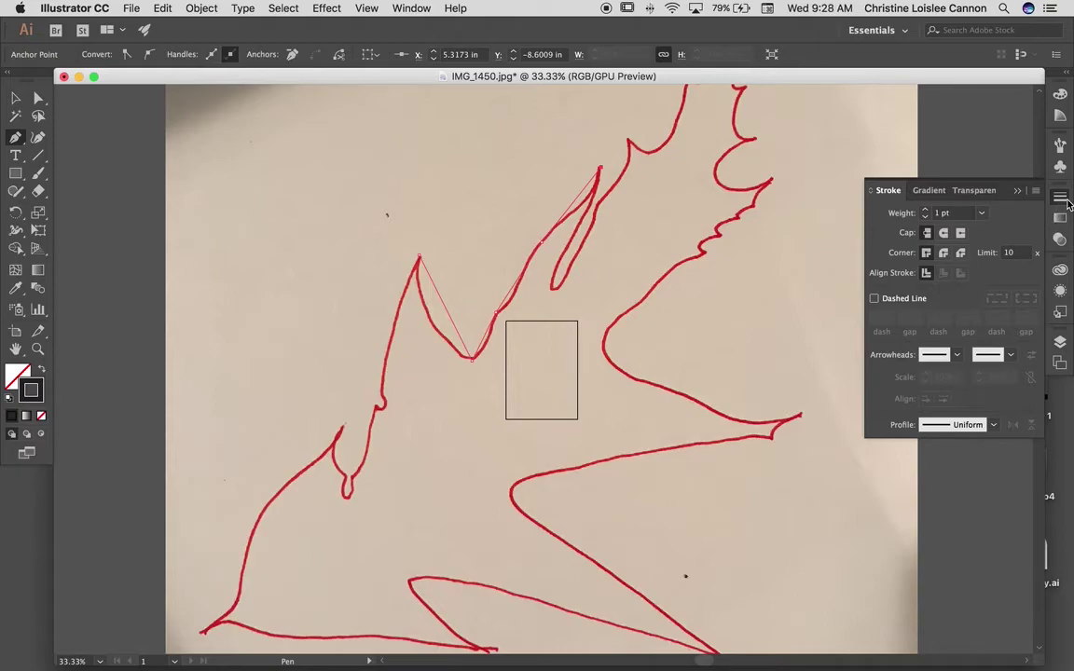
{"action": "left_click", "coordinate": [927, 211]}
{"action": "left_click", "coordinate": [926, 211]}
{"action": "left_click", "coordinate": [927, 211]}
{"action": "left_click", "coordinate": [926, 211]}
{"action": "left_click", "coordinate": [926, 210]}
{"action": "left_click", "coordinate": [927, 211]}
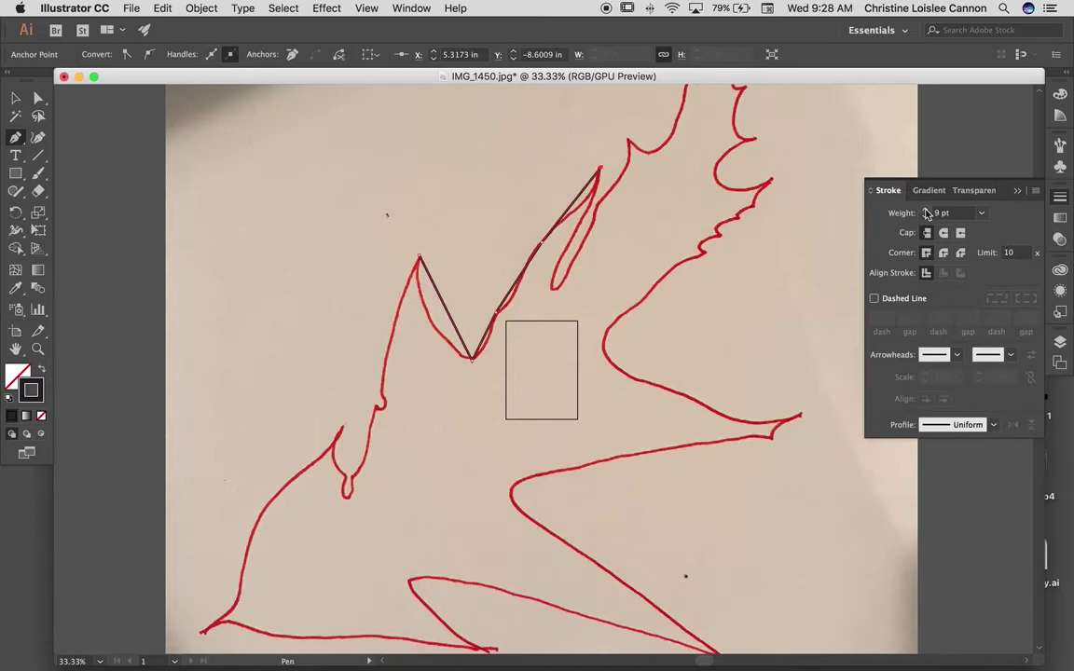
{"action": "left_click", "coordinate": [1018, 190]}
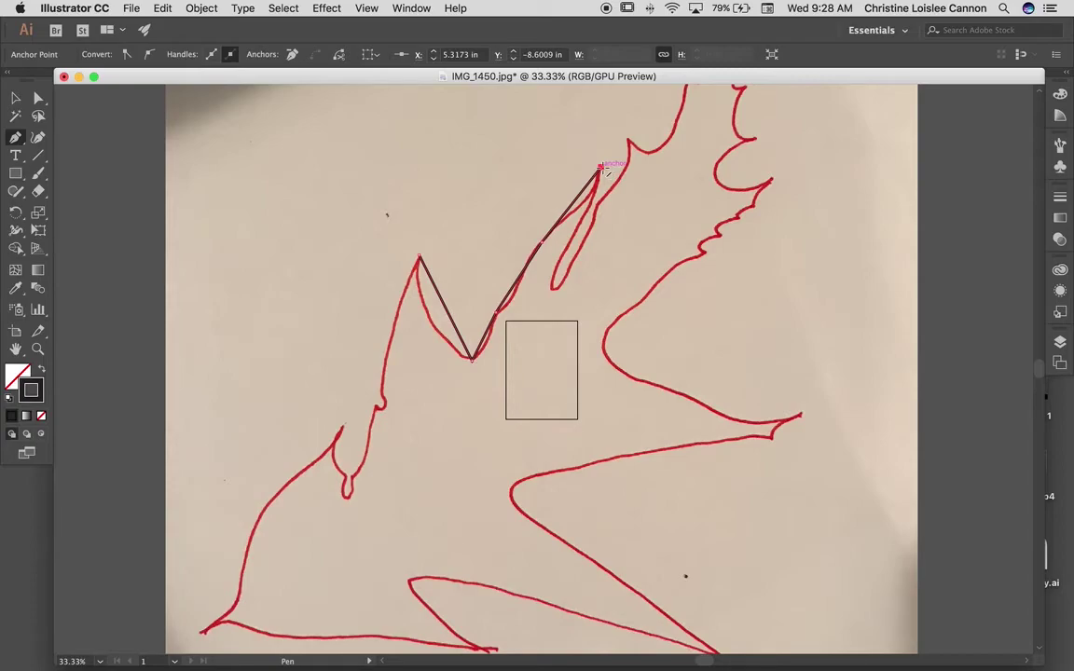
- Continue the pen path with straight segments down the narrow slit and across its lower end
{"action": "key", "text": "super+equal"}
{"action": "scroll", "coordinate": [602, 168], "scroll_direction": "left", "scroll_amount": 1}
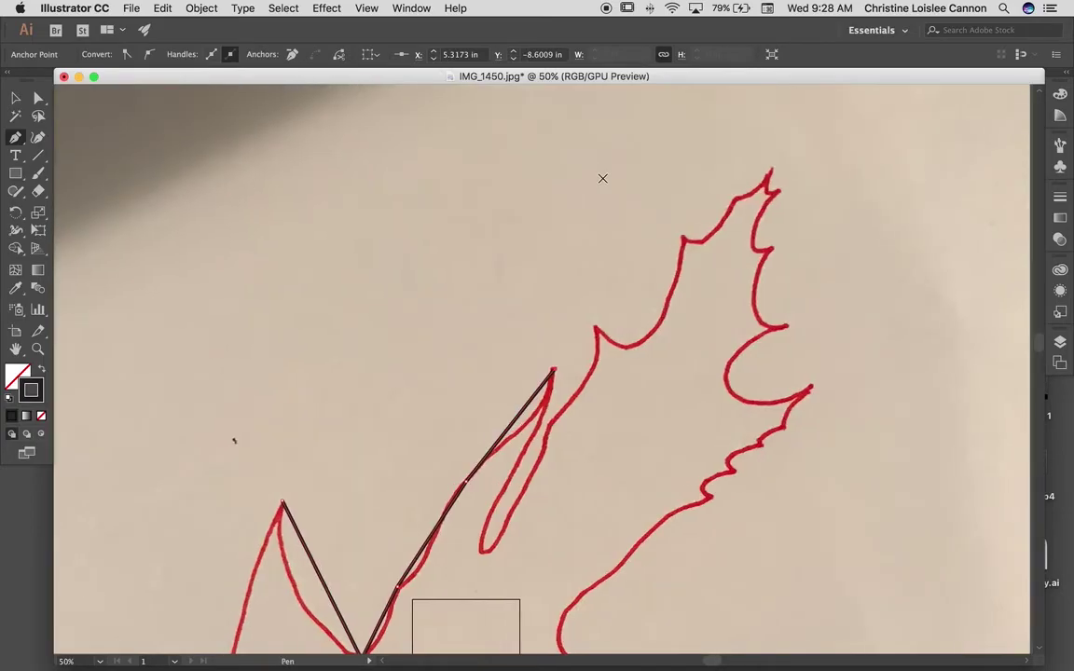
{"action": "scroll", "coordinate": [603, 168], "scroll_direction": "down", "scroll_amount": 3}
{"action": "scroll", "coordinate": [603, 176], "scroll_direction": "down", "scroll_amount": 2}
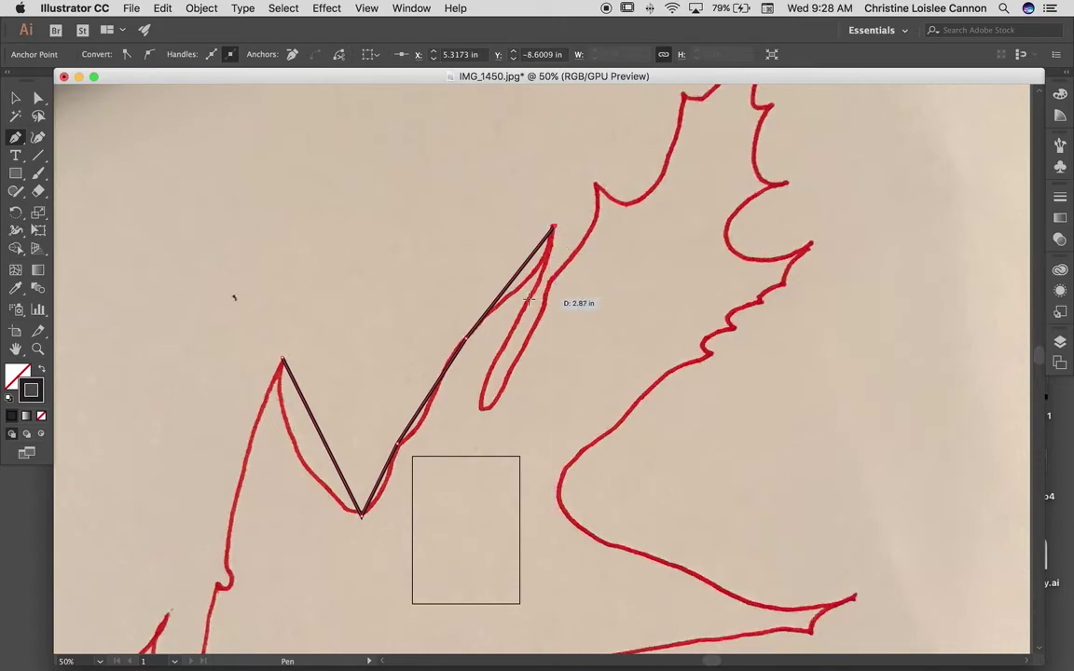
{"action": "left_click", "coordinate": [487, 377]}
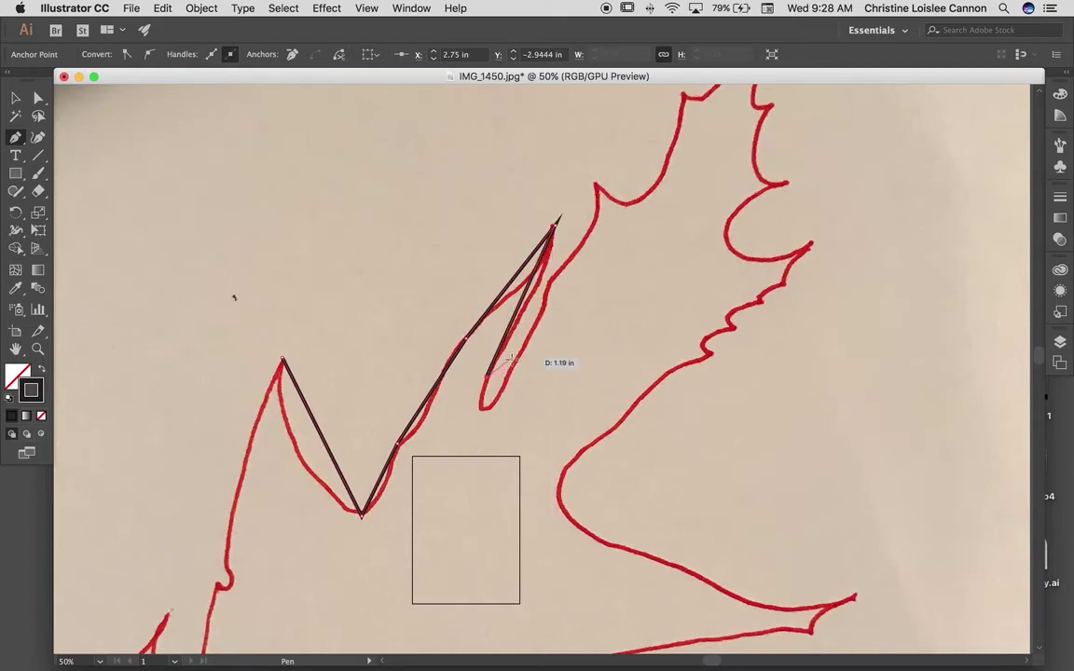
{"action": "left_click", "coordinate": [510, 371]}
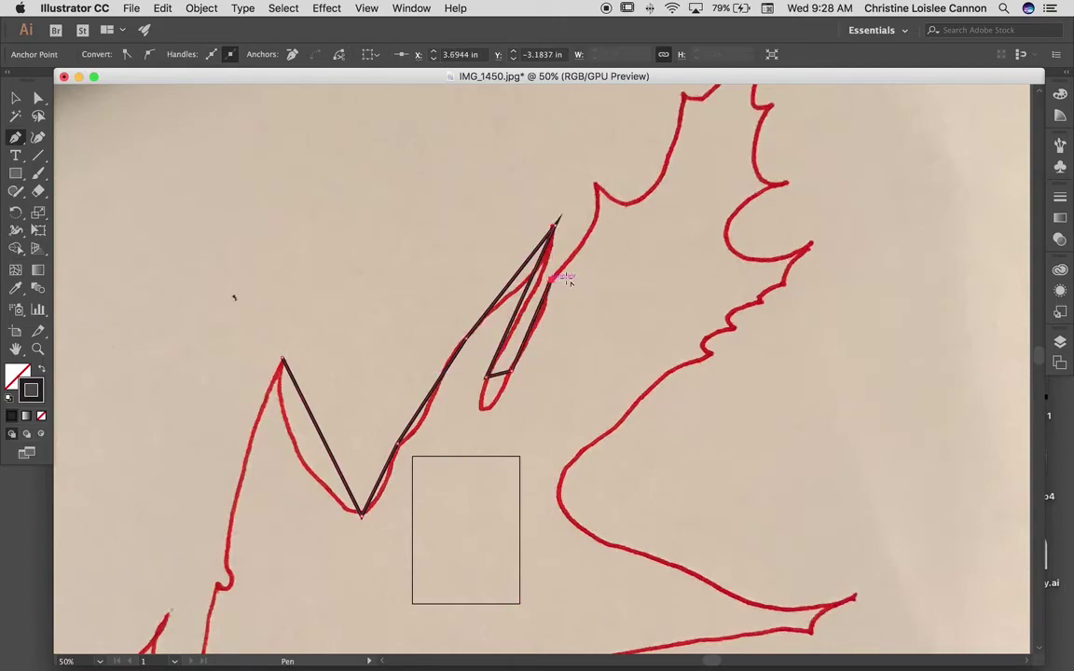
- Continue the pen path with straight segments from the narrow slit up the stepped left edge to the outline's topmost tip
{"action": "left_click", "coordinate": [595, 187]}
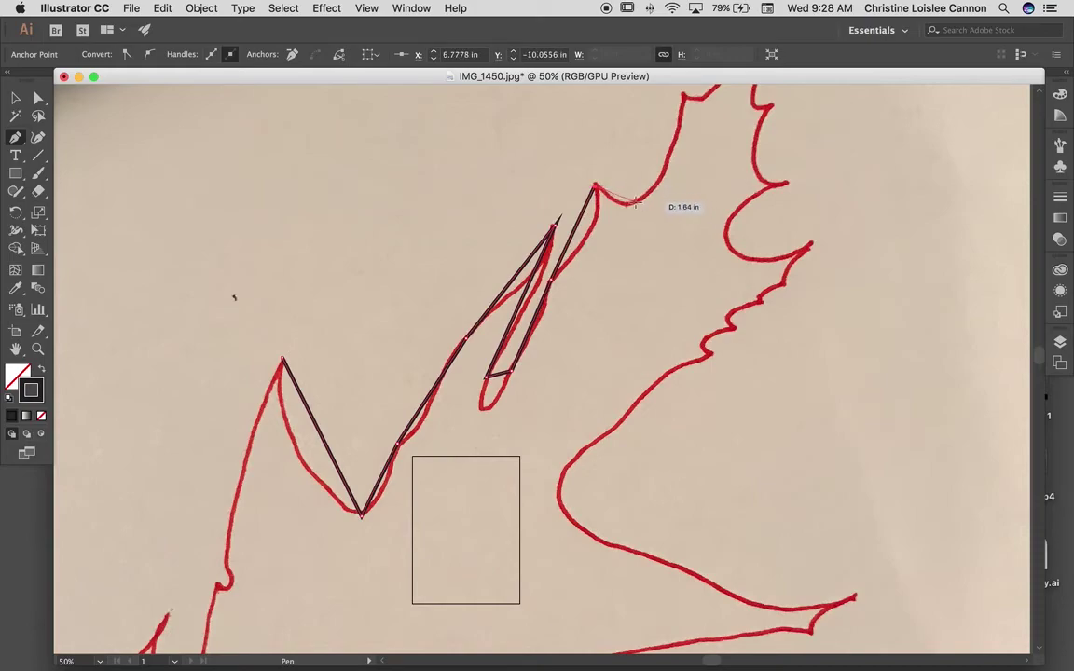
{"action": "left_click", "coordinate": [662, 180]}
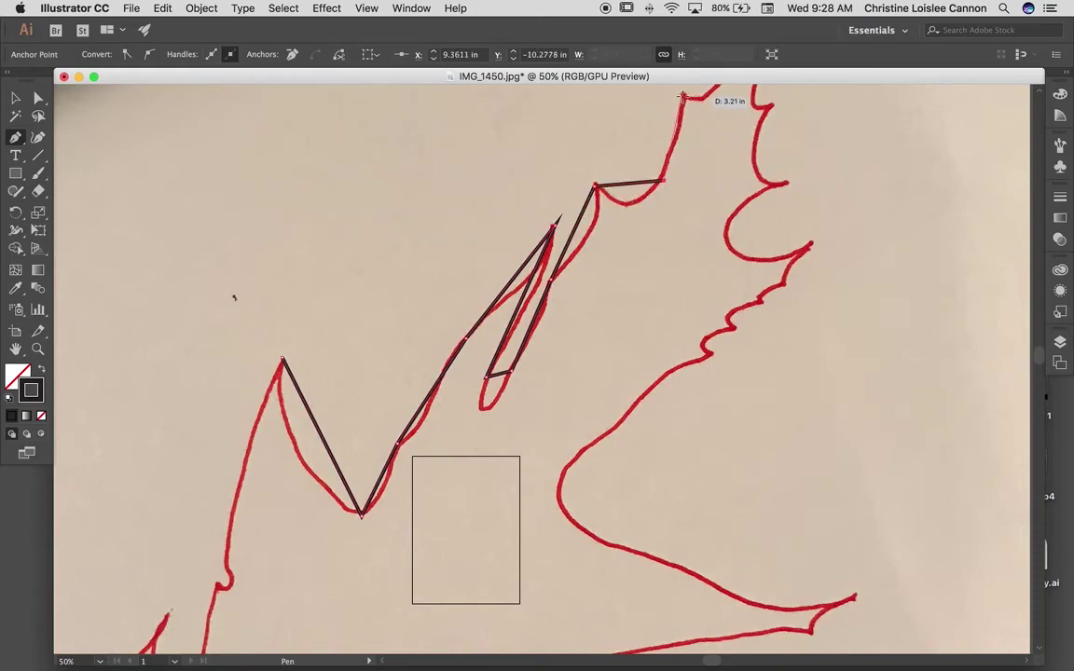
{"action": "scroll", "coordinate": [678, 102], "scroll_direction": "up", "scroll_amount": 3}
{"action": "left_click", "coordinate": [684, 138]}
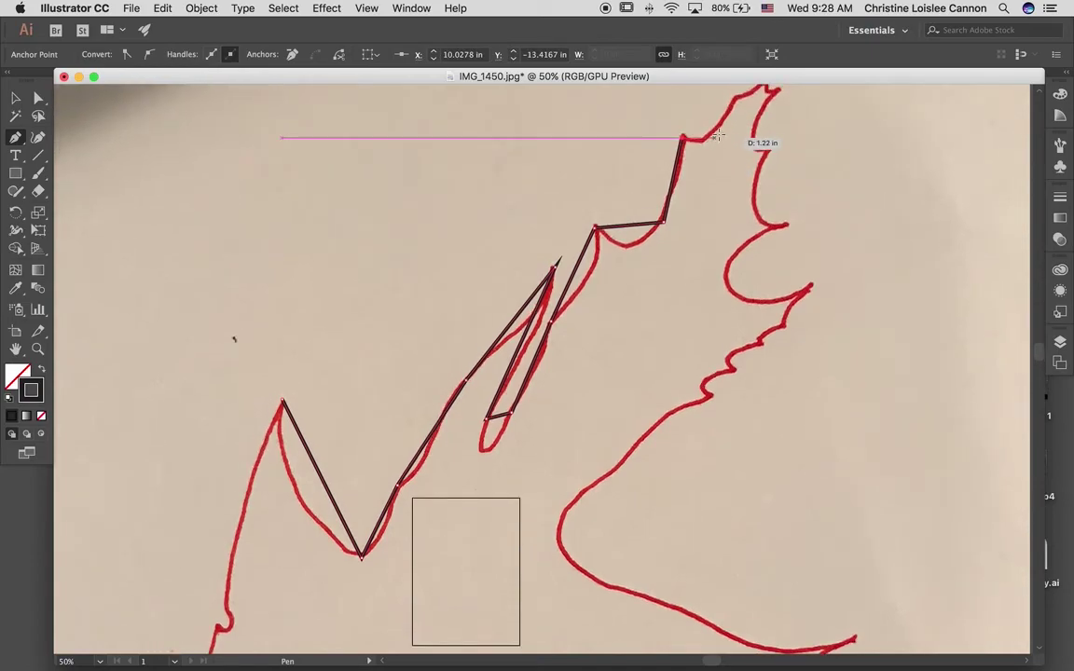
{"action": "left_click", "coordinate": [722, 121]}
{"action": "left_click", "coordinate": [737, 98]}
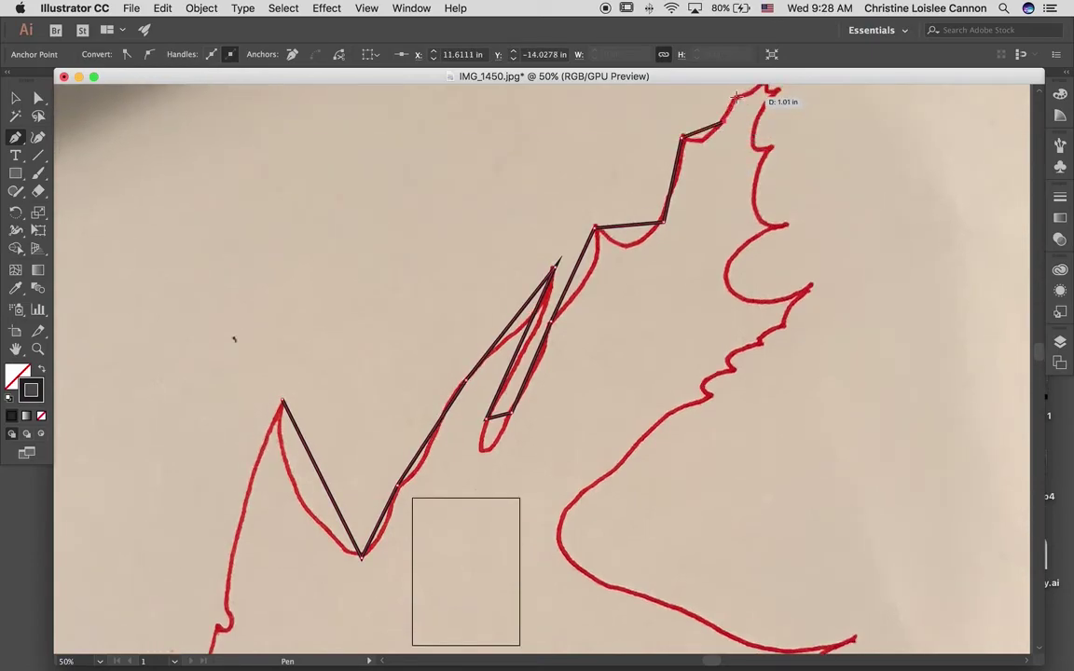
{"action": "scroll", "coordinate": [765, 94], "scroll_direction": "up", "scroll_amount": 1}
{"action": "left_click", "coordinate": [773, 94]}
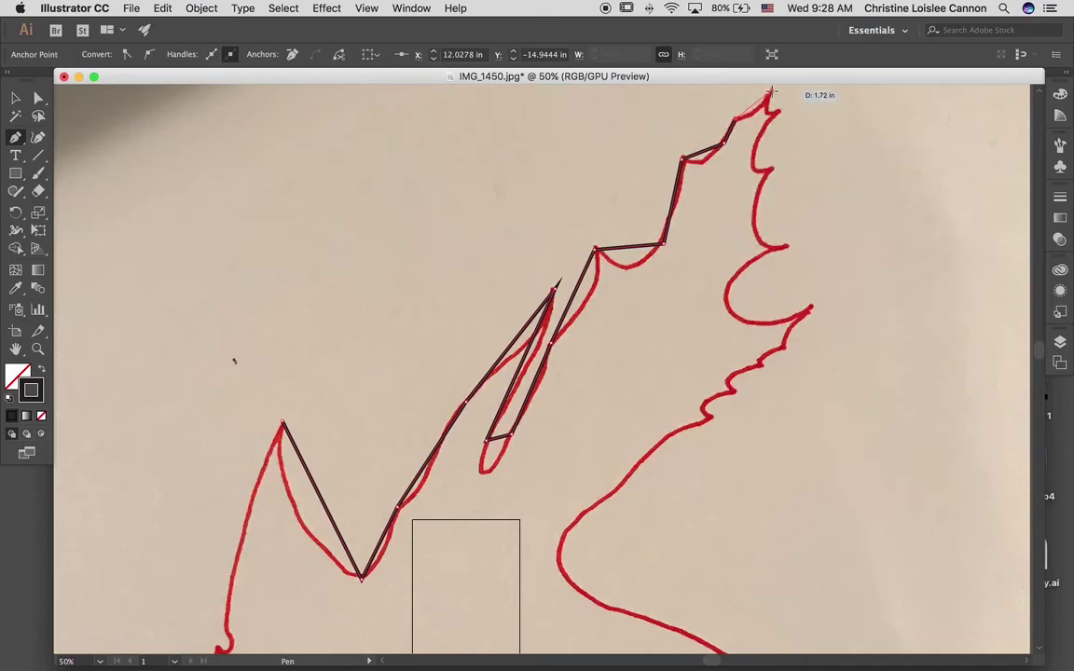
- Trace straight segments down the scalloped right side of the top peak, around its outermost point to the notch just below
{"action": "scroll", "coordinate": [774, 94], "scroll_direction": "up", "scroll_amount": 1}
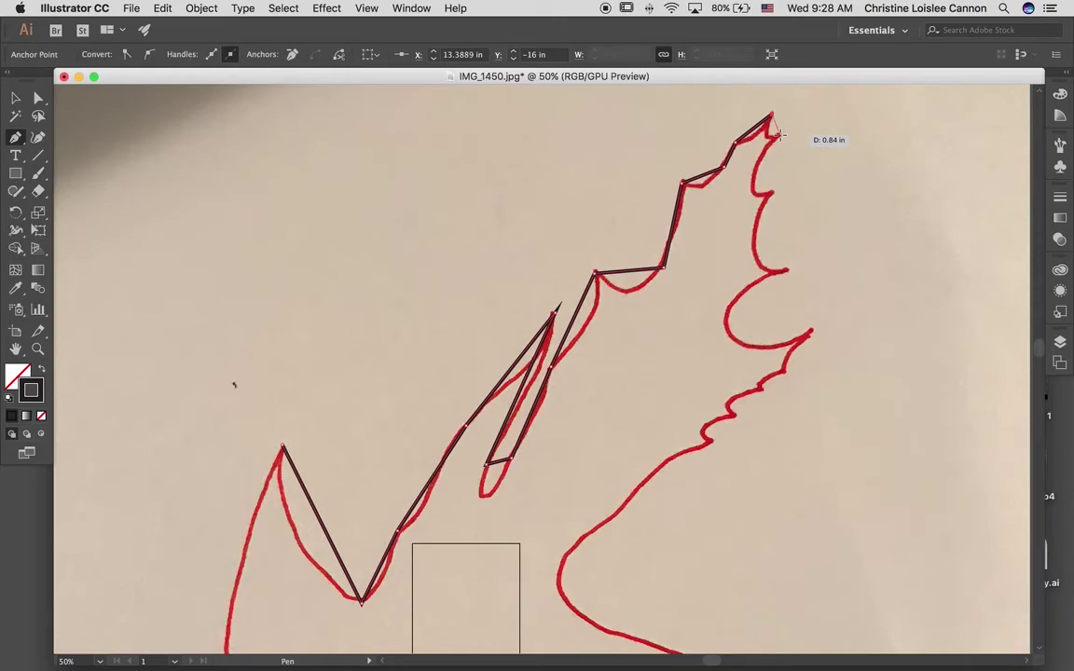
{"action": "left_click", "coordinate": [779, 135]}
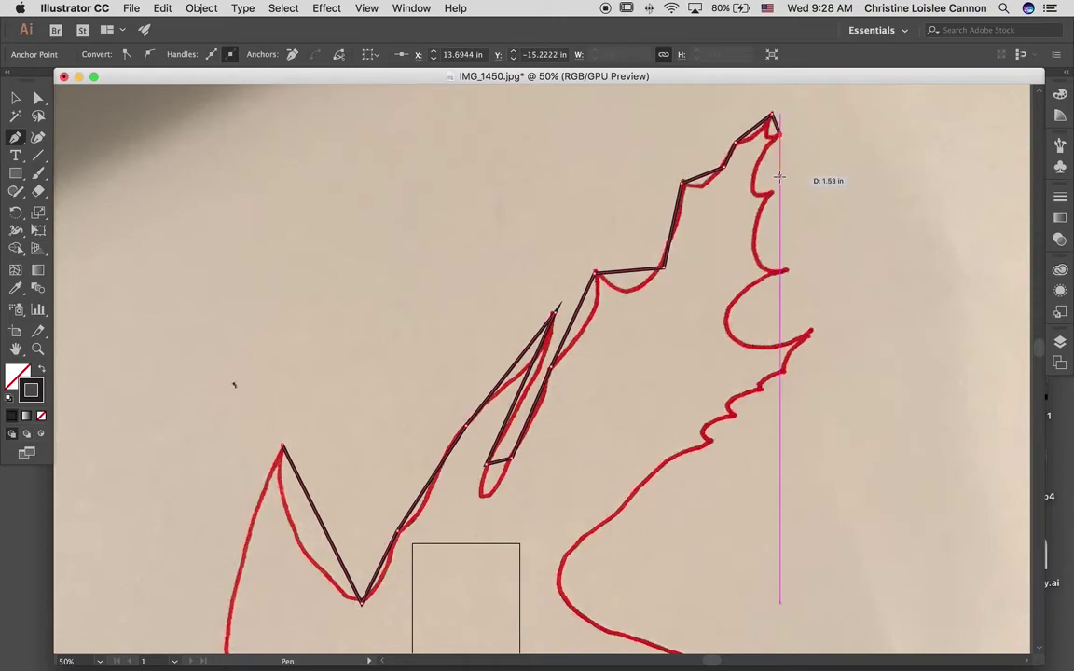
{"action": "left_click", "coordinate": [773, 193]}
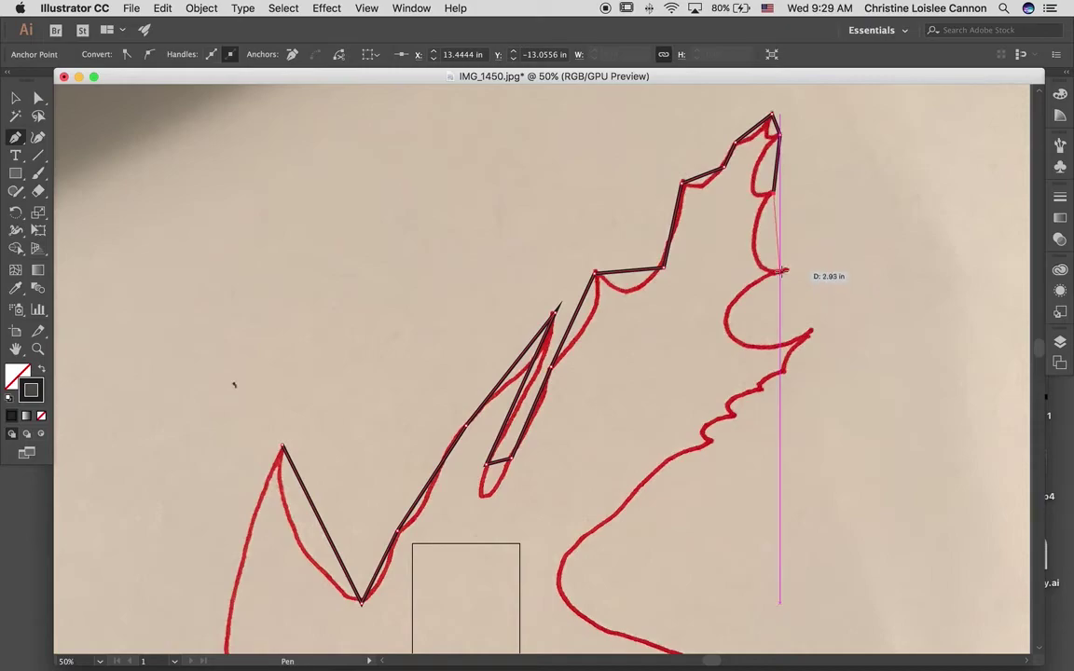
{"action": "left_click", "coordinate": [788, 270]}
{"action": "left_click", "coordinate": [810, 333]}
{"action": "left_click", "coordinate": [784, 373]}
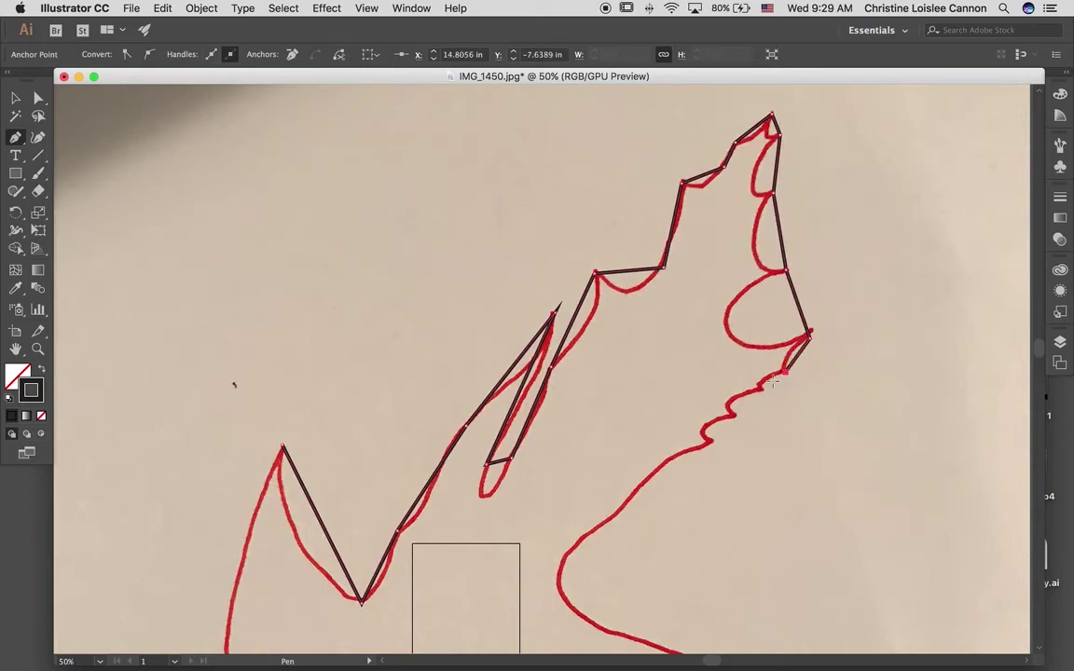
- Extend the path along the small scallops and down the slope to the start of the first inward curve
{"action": "left_click", "coordinate": [760, 389]}
{"action": "left_click", "coordinate": [730, 411]}
{"action": "left_click", "coordinate": [710, 445]}
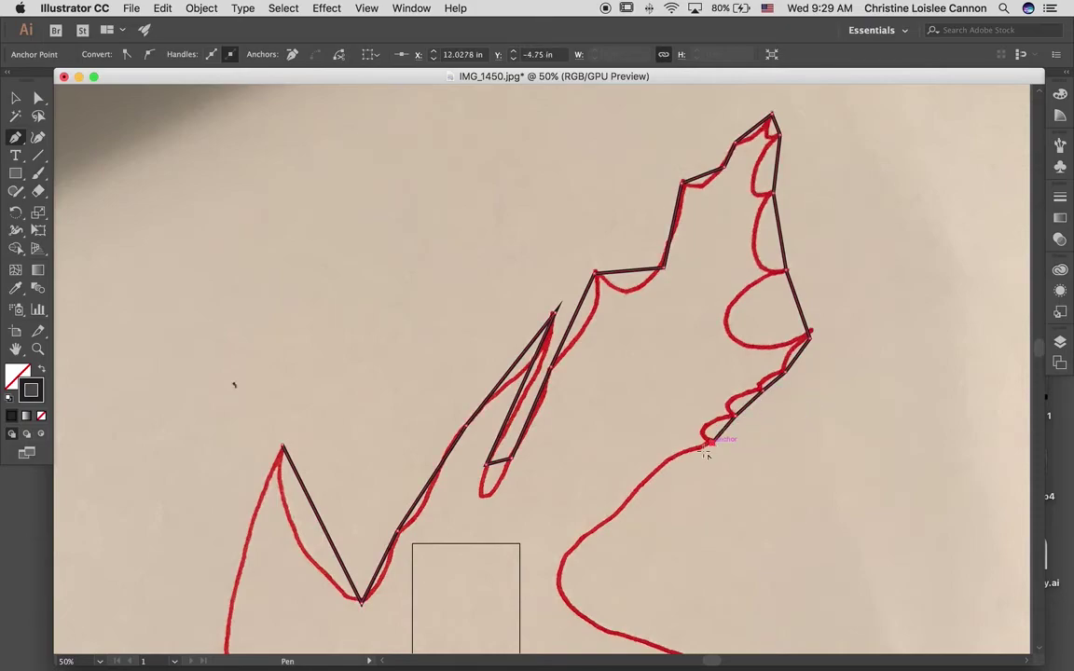
{"action": "left_click", "coordinate": [633, 491]}
{"action": "left_click", "coordinate": [577, 541]}
- Bridge the first inward curve with a straight segment and continue the path out to the tip of the right spike
{"action": "scroll", "coordinate": [574, 541], "scroll_direction": "down", "scroll_amount": 5}
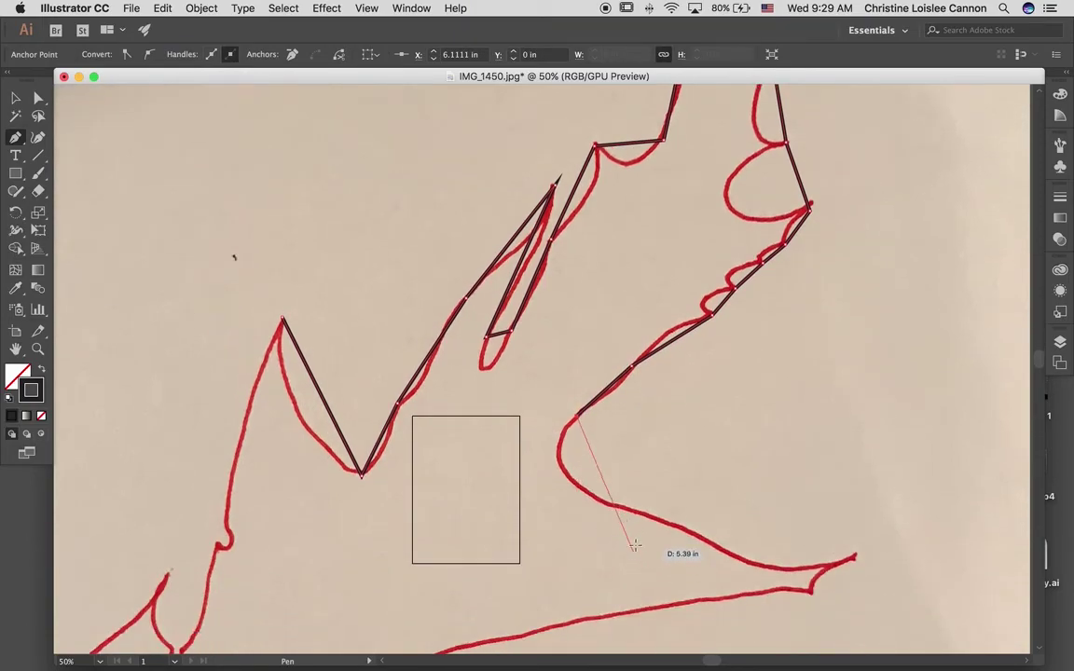
{"action": "left_click", "coordinate": [623, 506]}
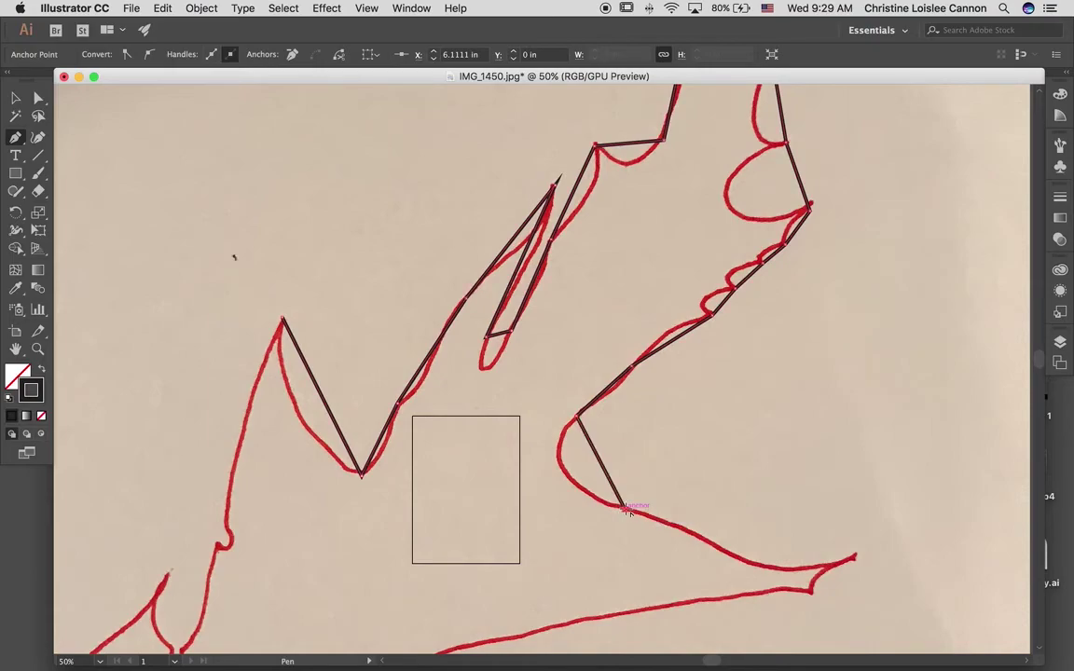
{"action": "left_click", "coordinate": [726, 553], "text": "super"}
{"action": "left_click", "coordinate": [725, 552]}
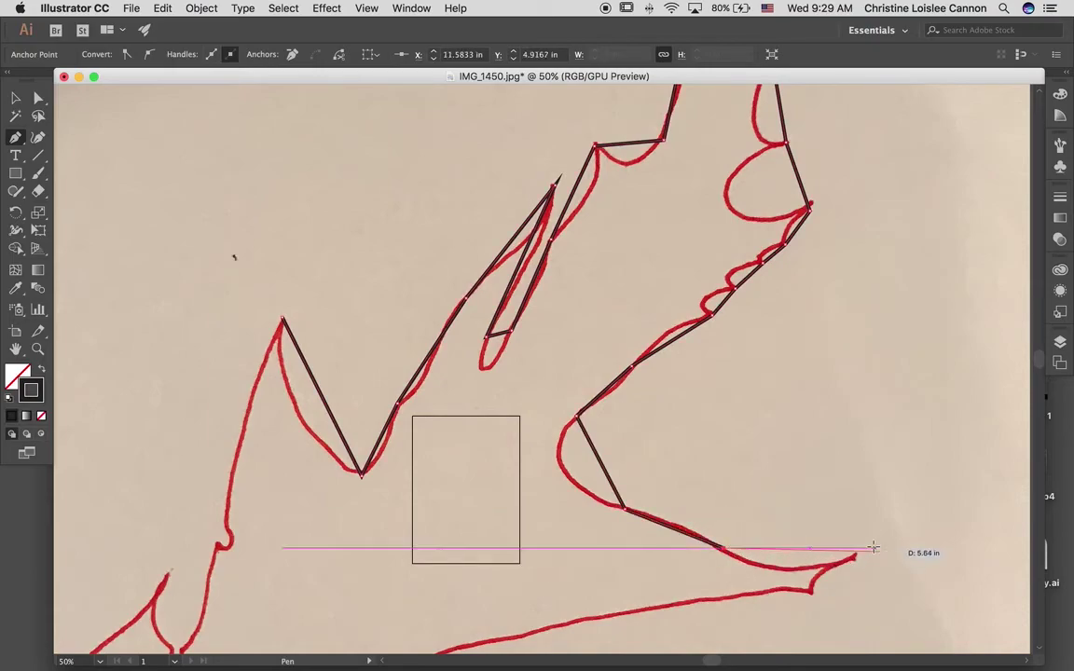
{"action": "left_click", "coordinate": [856, 557]}
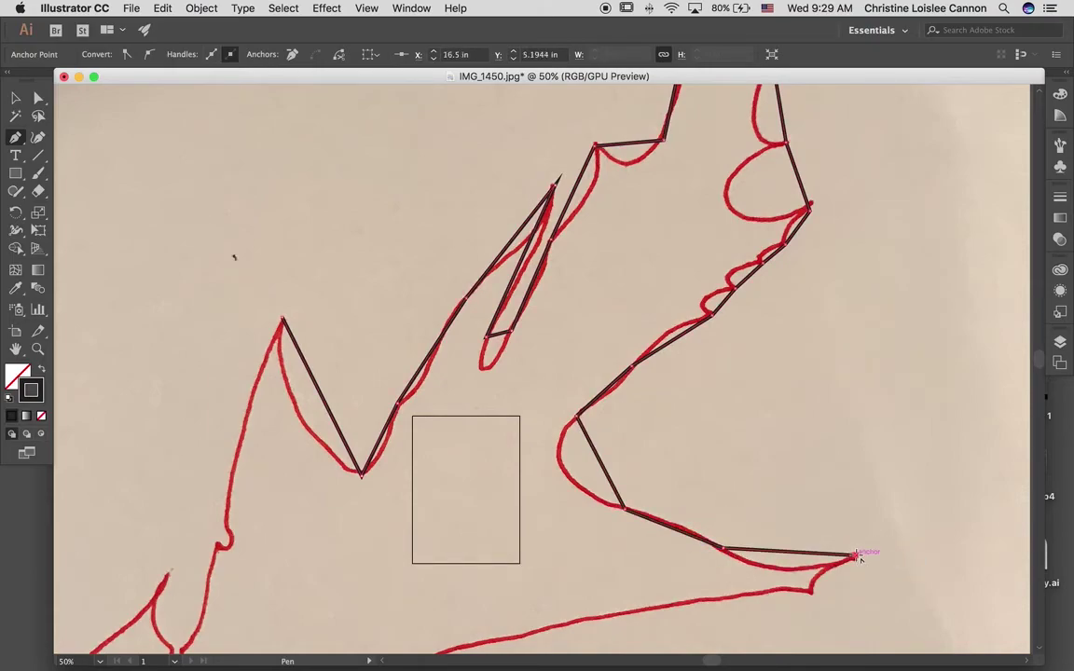
- Trace straight segments back along the right spike's underside and across the second inward curve
{"action": "scroll", "coordinate": [856, 556], "scroll_direction": "down", "scroll_amount": 5}
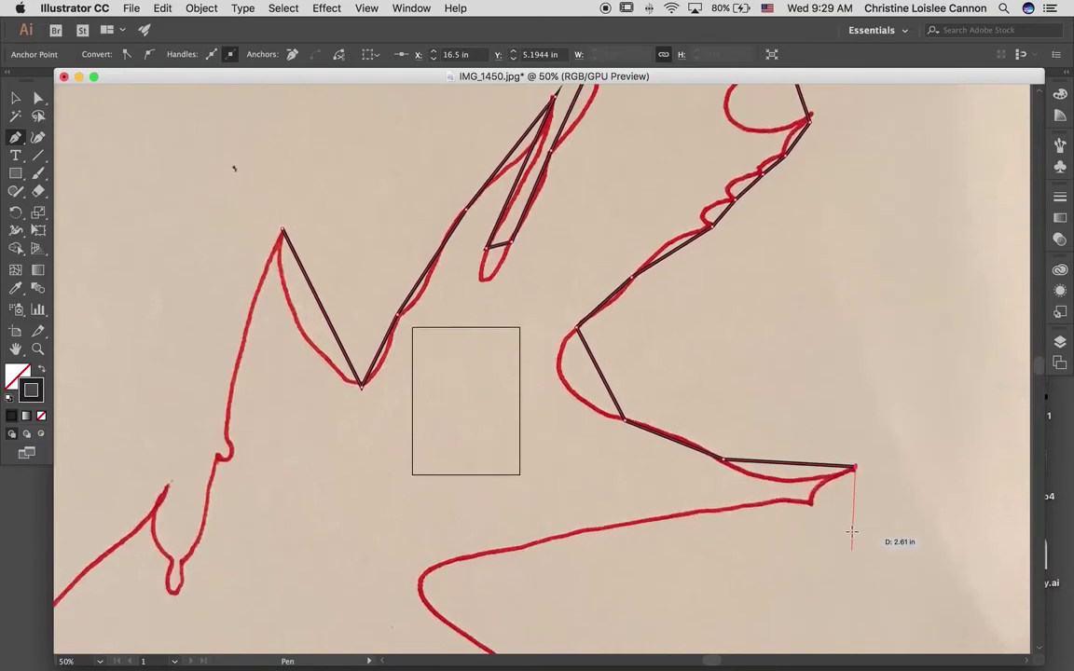
{"action": "left_click", "coordinate": [813, 489]}
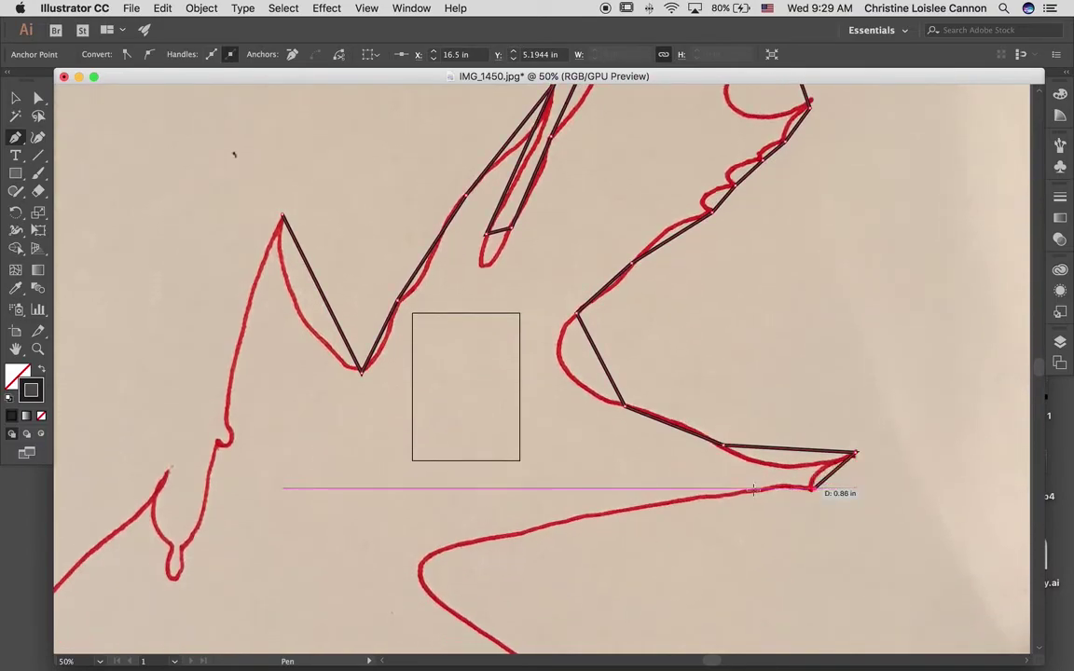
{"action": "left_click", "coordinate": [667, 502]}
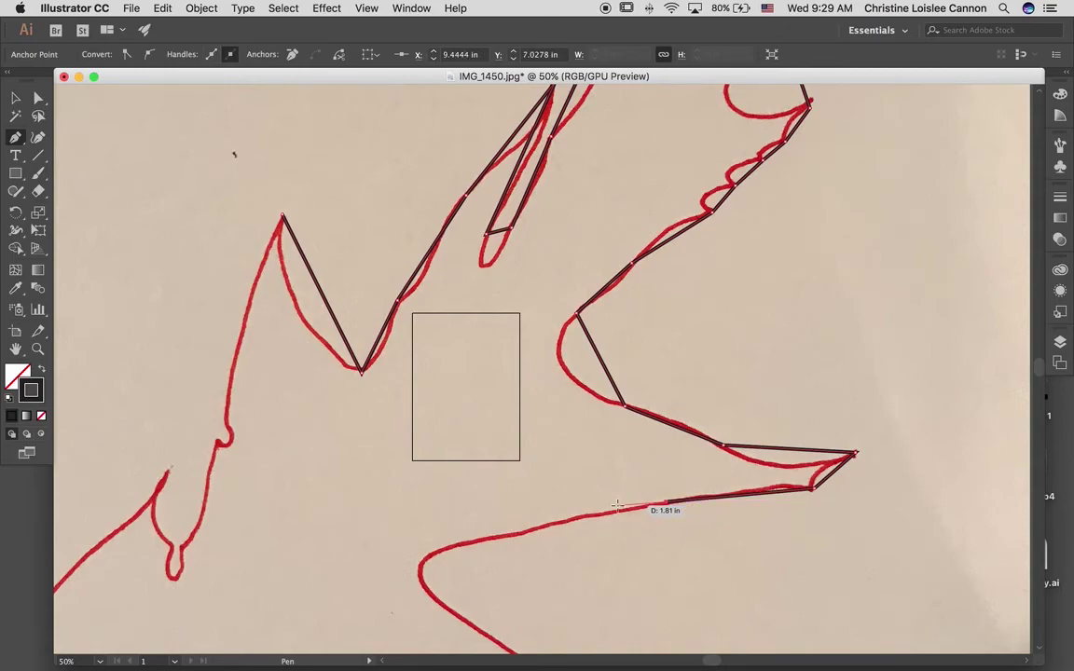
{"action": "scroll", "coordinate": [643, 507], "scroll_direction": "down", "scroll_amount": 2}
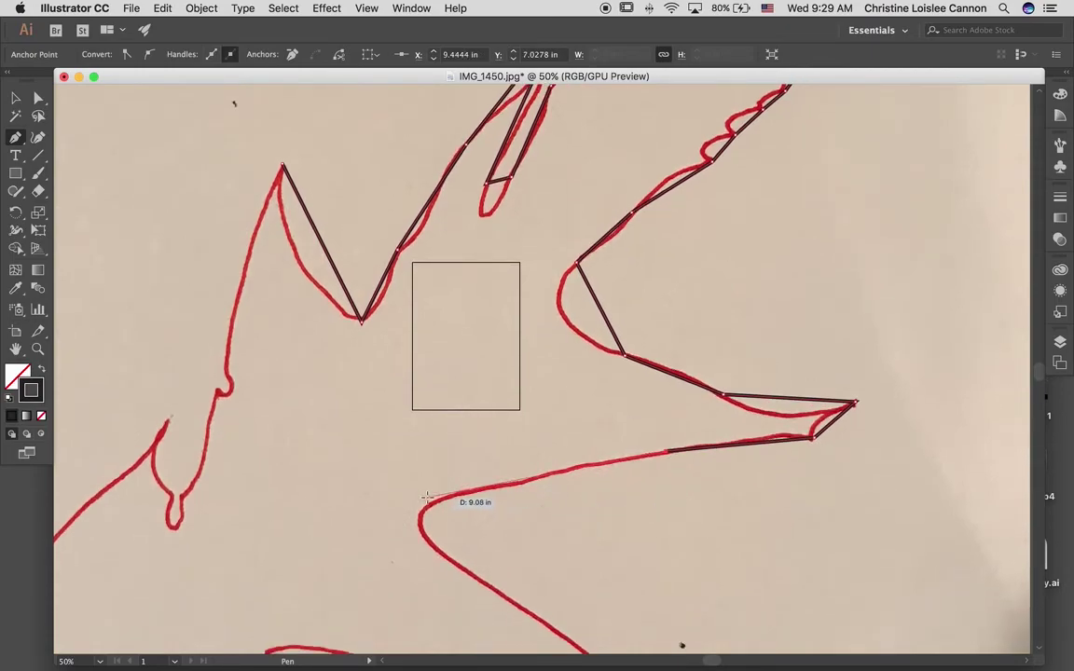
{"action": "scroll", "coordinate": [427, 499], "scroll_direction": "down", "scroll_amount": 3}
{"action": "left_click", "coordinate": [521, 421]}
{"action": "scroll", "coordinate": [514, 434], "scroll_direction": "down", "scroll_amount": 3}
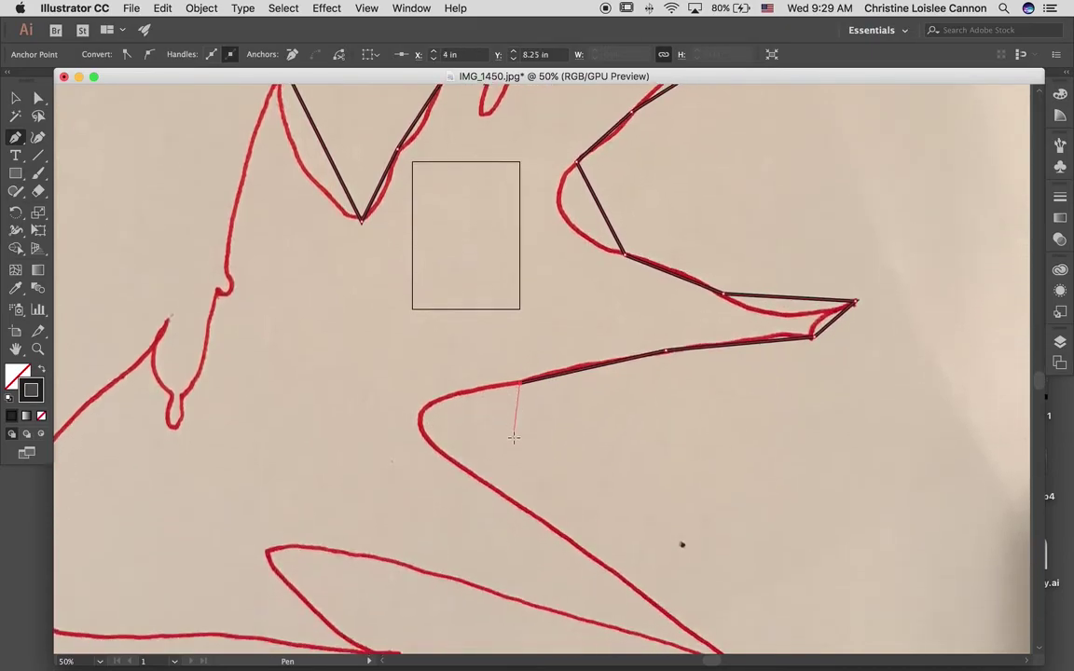
{"action": "left_click", "coordinate": [495, 476]}
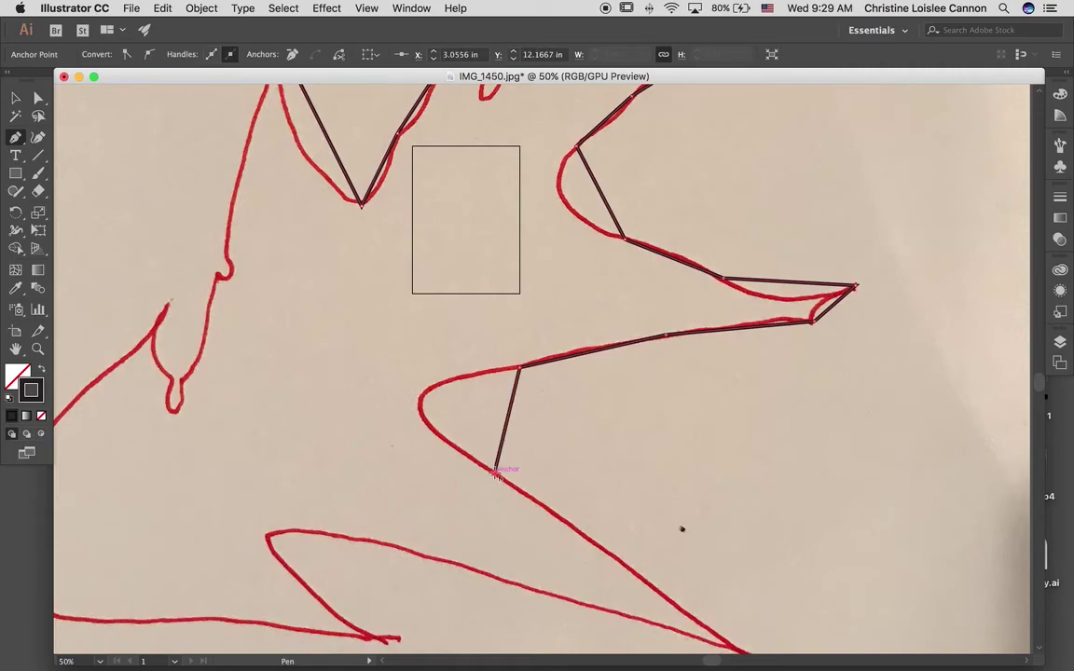
- Carry the path out to the lower right spike's tip, back along its underside, and across the bottom loop's opening
{"action": "scroll", "coordinate": [496, 468], "scroll_direction": "down", "scroll_amount": 3}
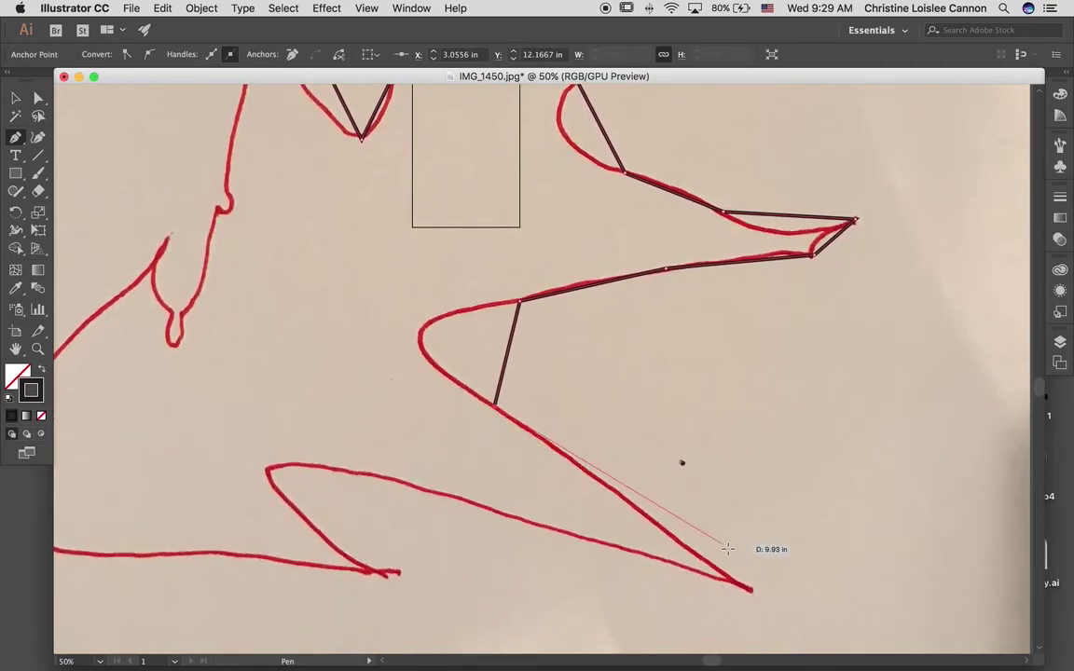
{"action": "left_click", "coordinate": [748, 590]}
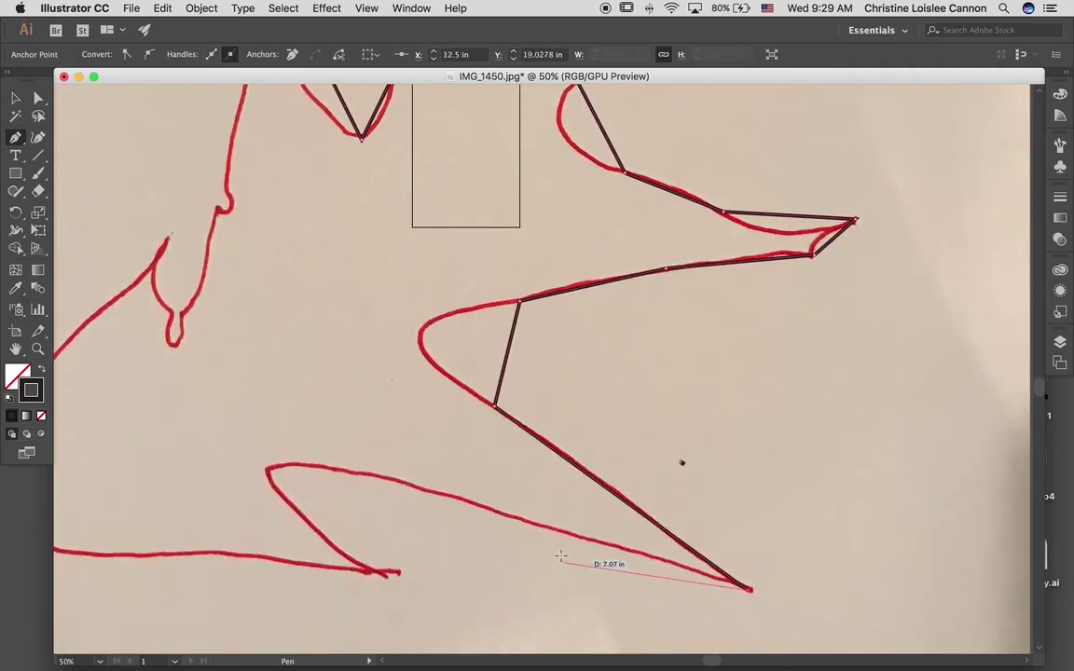
{"action": "left_click", "coordinate": [430, 492]}
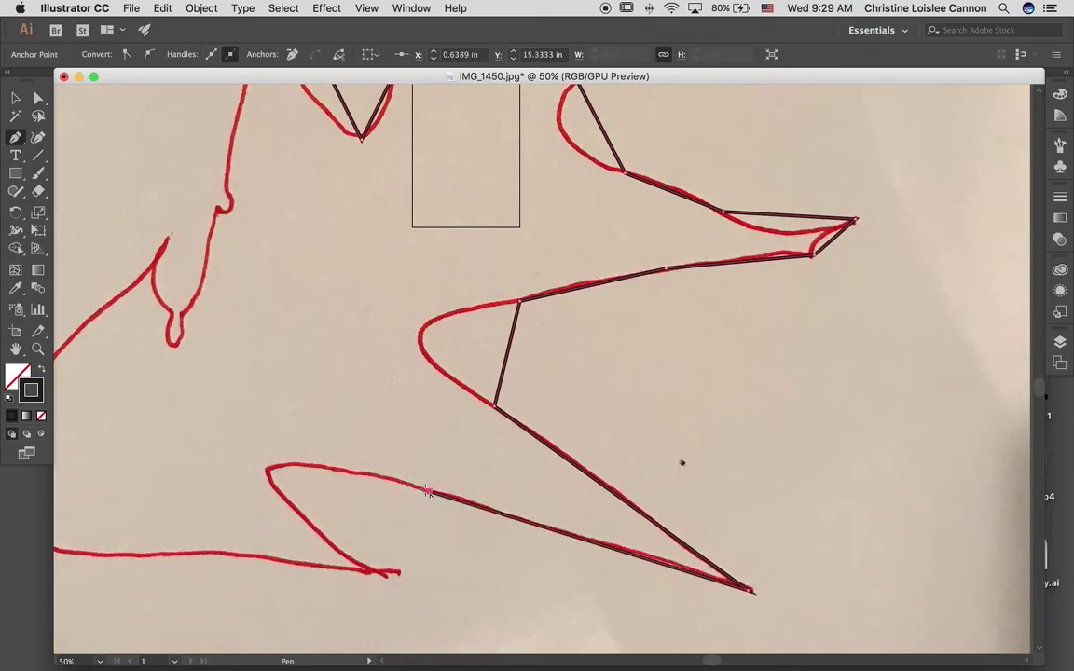
{"action": "left_click", "coordinate": [382, 573]}
- Trace the outline's bottom edge with straight segments to the pointed lower left corner
{"action": "scroll", "coordinate": [382, 573], "scroll_direction": "left", "scroll_amount": 5}
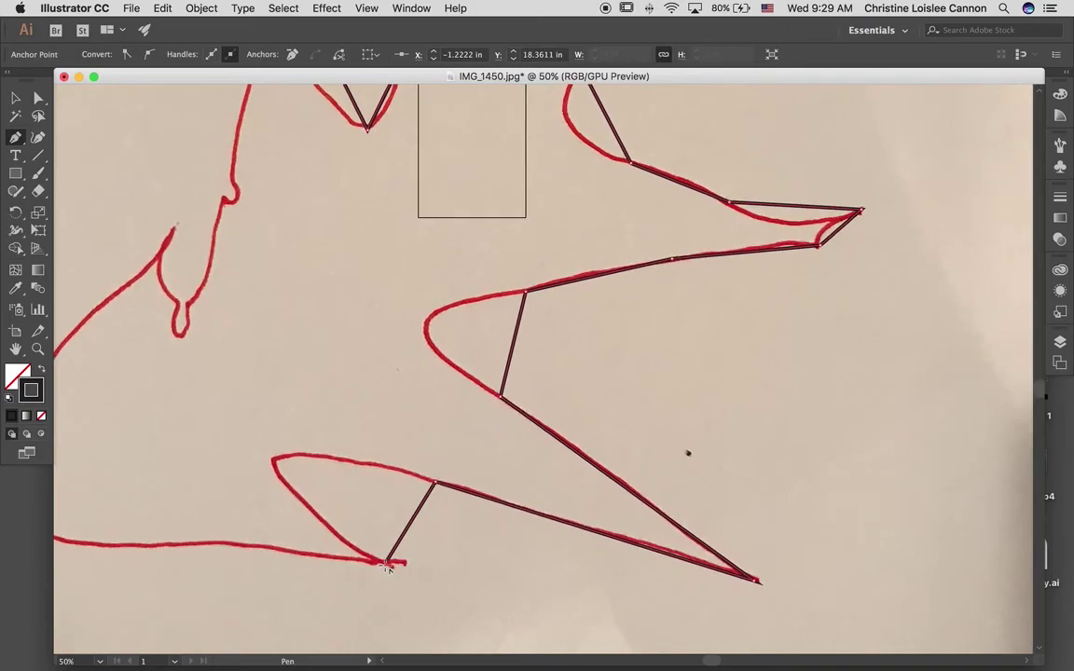
{"action": "scroll", "coordinate": [390, 555], "scroll_direction": "left", "scroll_amount": 5}
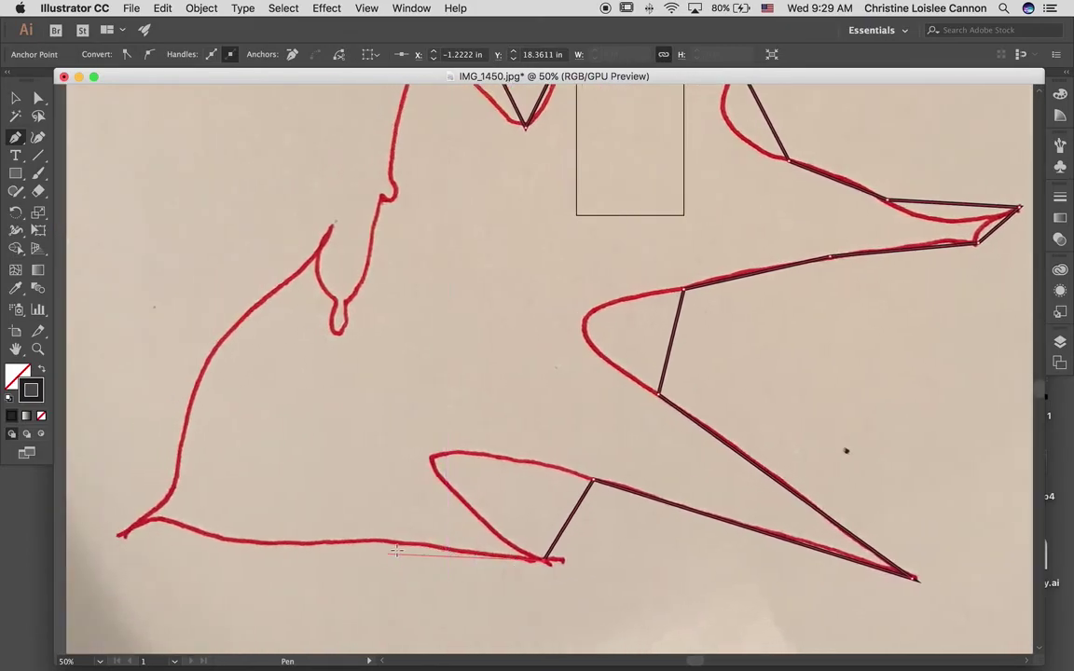
{"action": "left_click", "coordinate": [403, 542]}
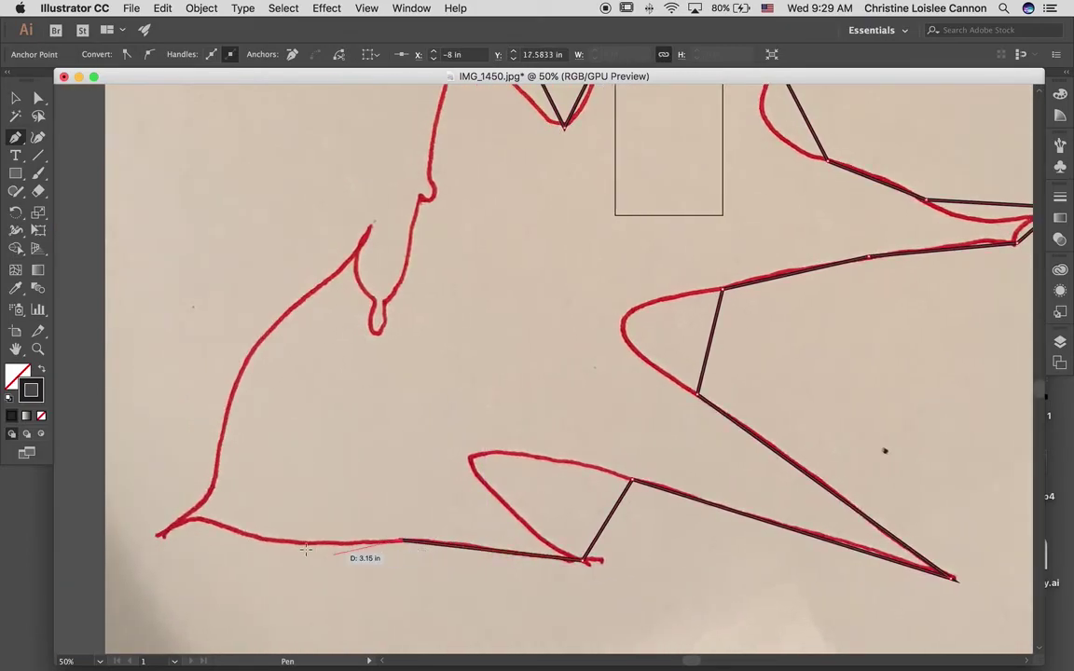
{"action": "scroll", "coordinate": [223, 528], "scroll_direction": "up", "scroll_amount": 1}
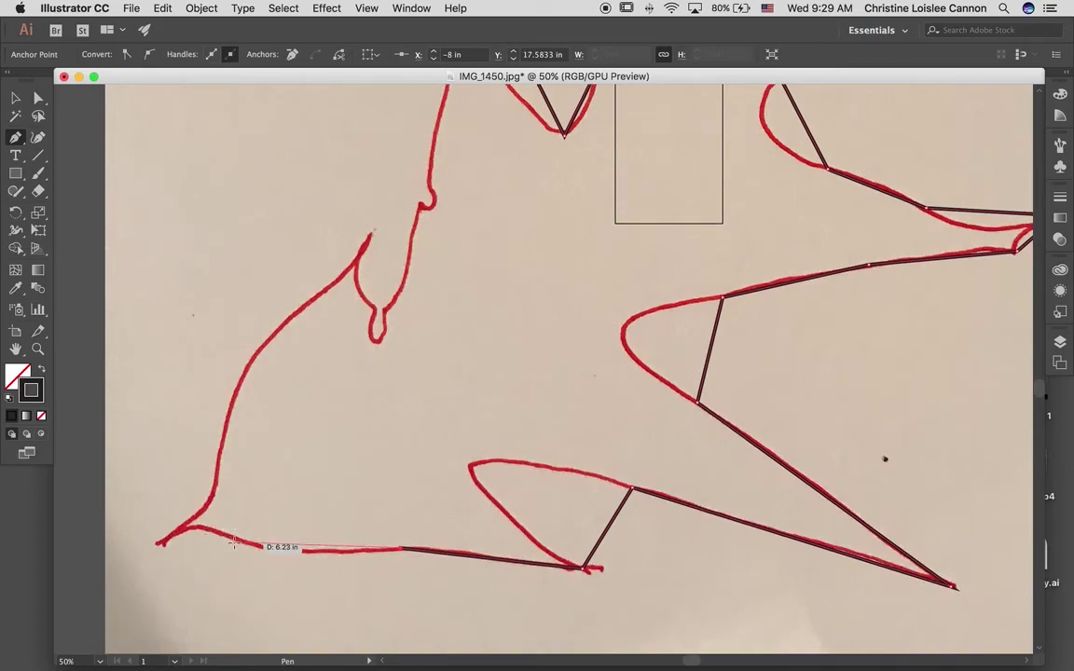
{"action": "left_click", "coordinate": [239, 541]}
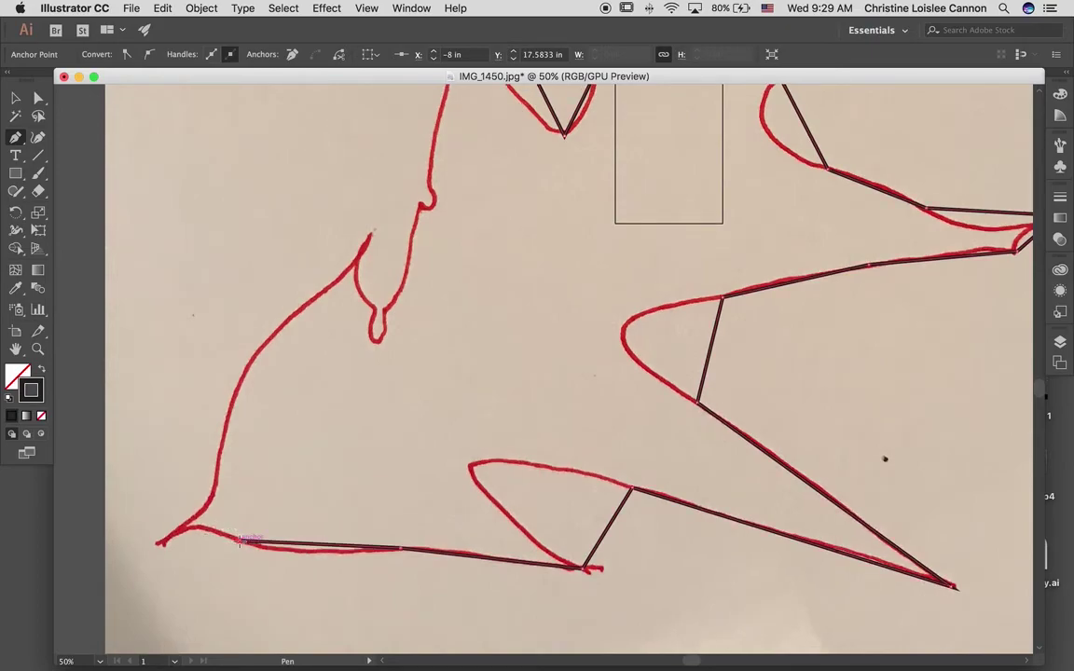
{"action": "scroll", "coordinate": [167, 555], "scroll_direction": "up", "scroll_amount": 1}
{"action": "left_click", "coordinate": [159, 547]}
- Continue the path up the outline's left side over the small spike, across the drop-shaped notch and past the small bump
{"action": "left_click", "coordinate": [217, 480]}
{"action": "left_click", "coordinate": [291, 318]}
{"action": "left_click", "coordinate": [369, 240]}
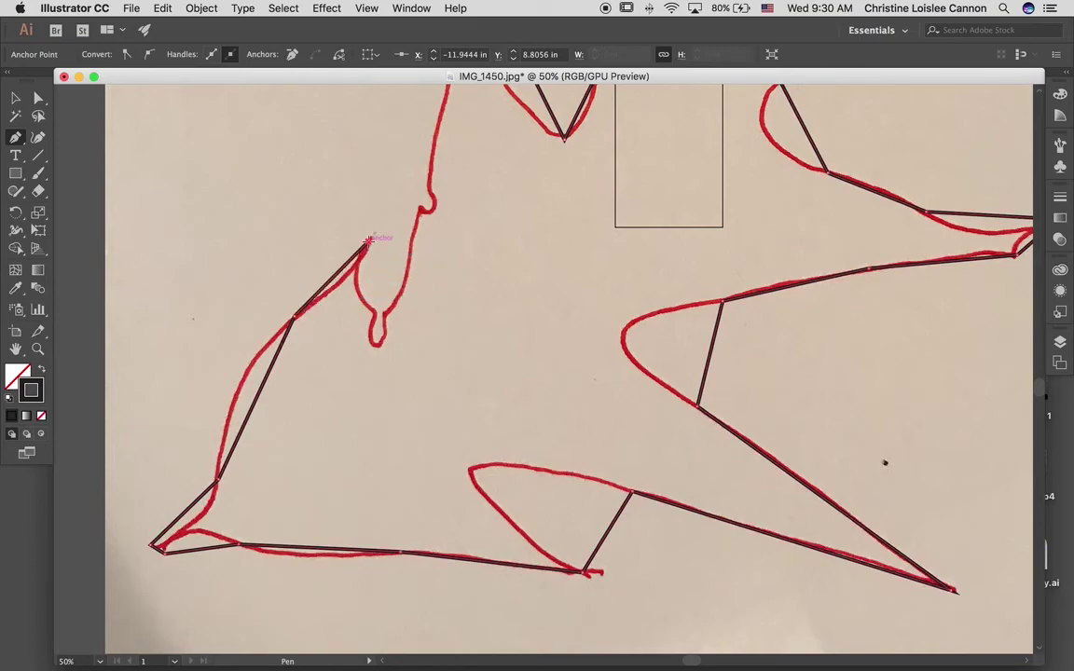
{"action": "left_click", "coordinate": [375, 314]}
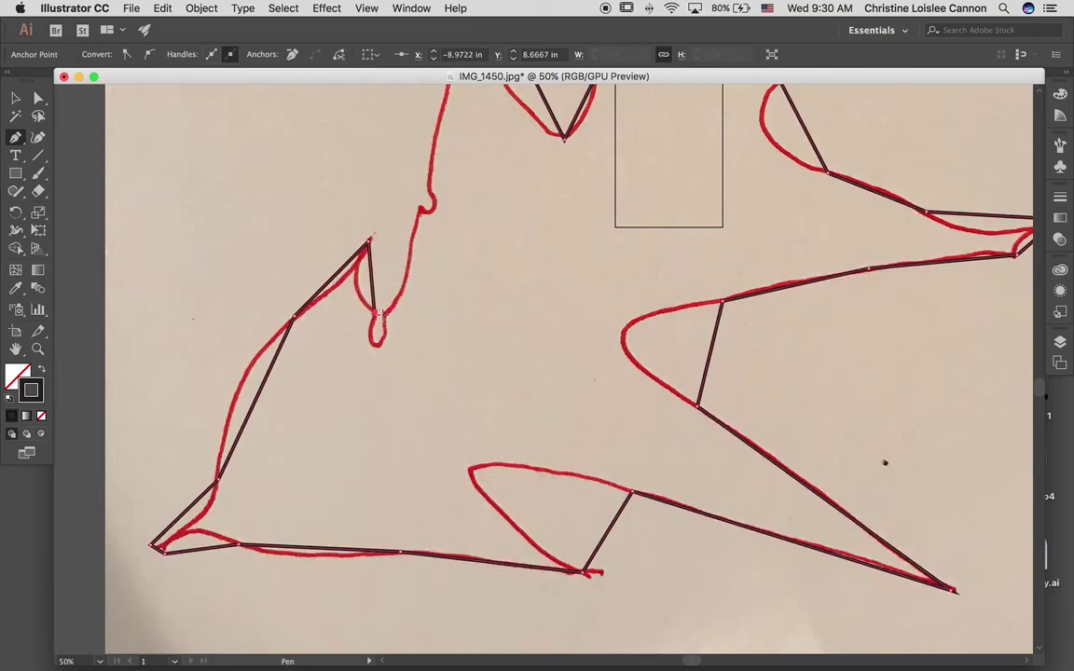
{"action": "left_click", "coordinate": [427, 192]}
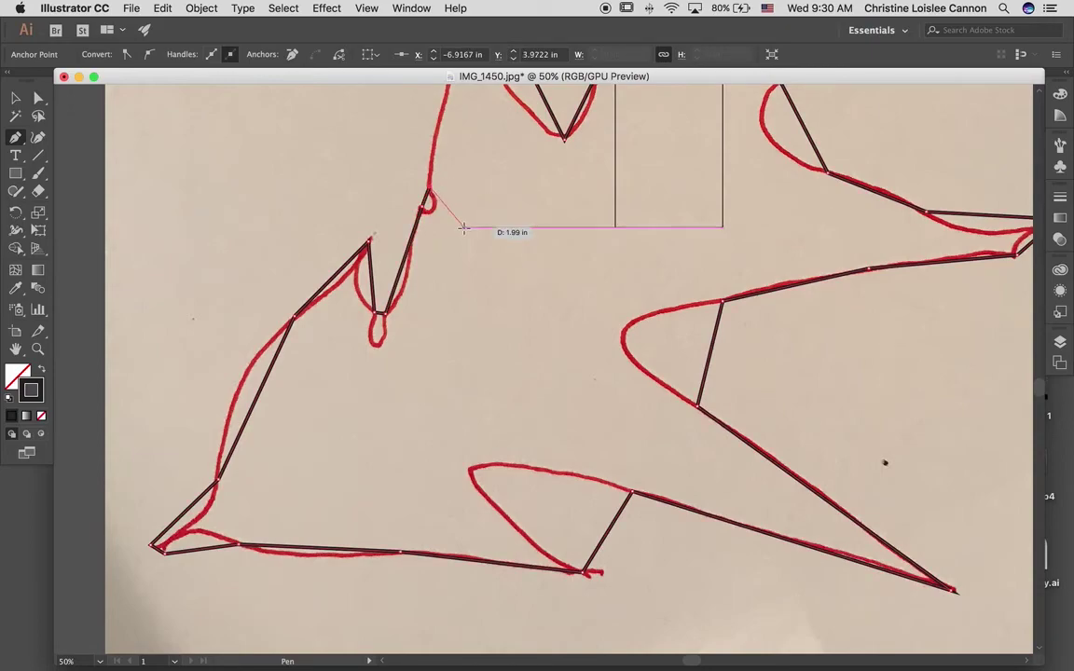
- Close the path with a straight segment back to its starting anchor at the upper left spike
{"action": "scroll", "coordinate": [464, 233], "scroll_direction": "up", "scroll_amount": 5}
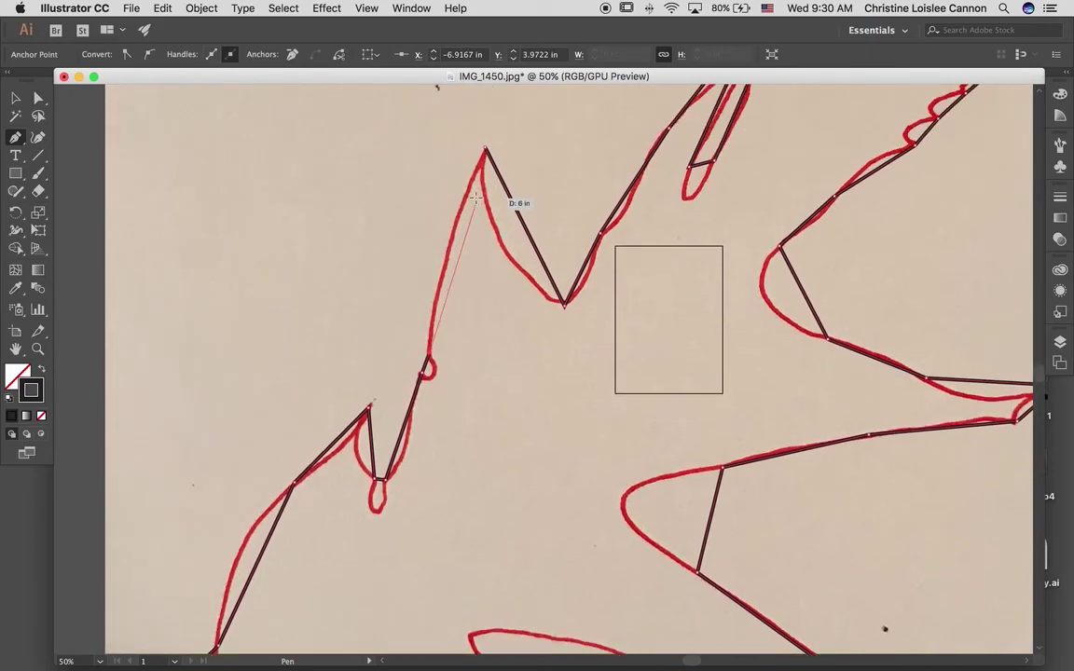
{"action": "left_click", "coordinate": [486, 147]}
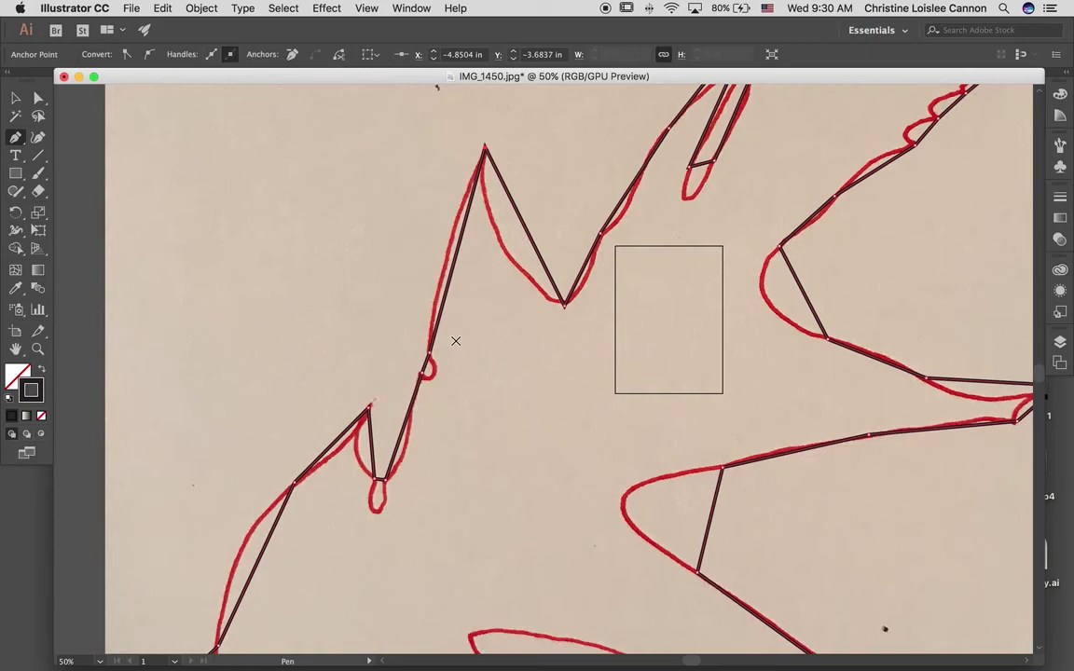
{"action": "key", "text": "super+minus"}
{"action": "key", "text": "super+minus"}
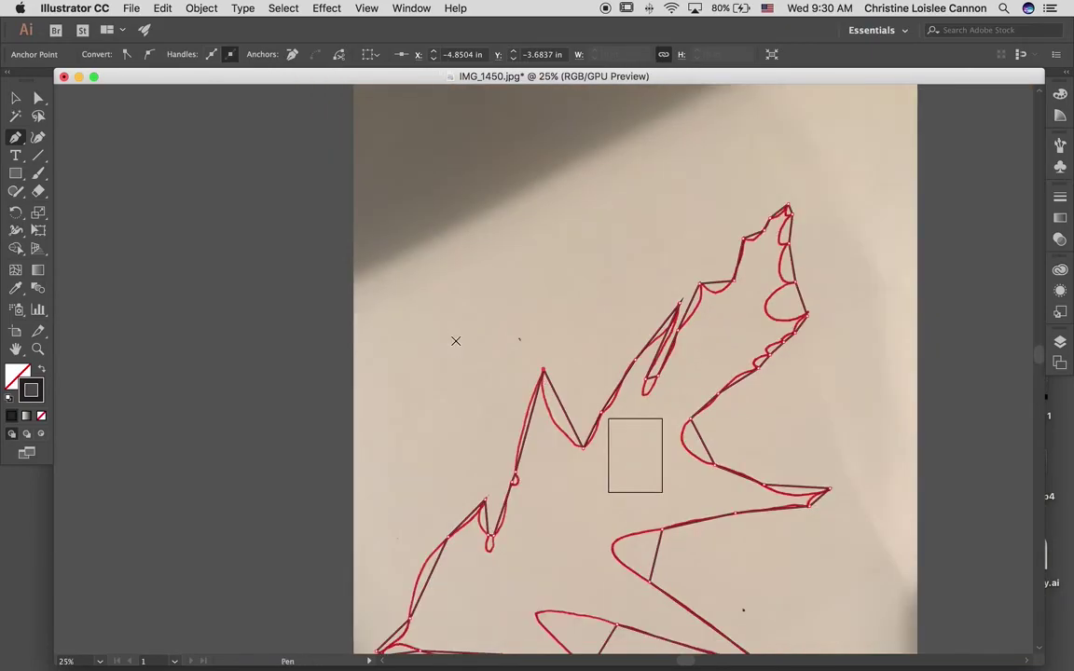
{"action": "scroll", "coordinate": [456, 341], "scroll_direction": "down", "scroll_amount": 5}
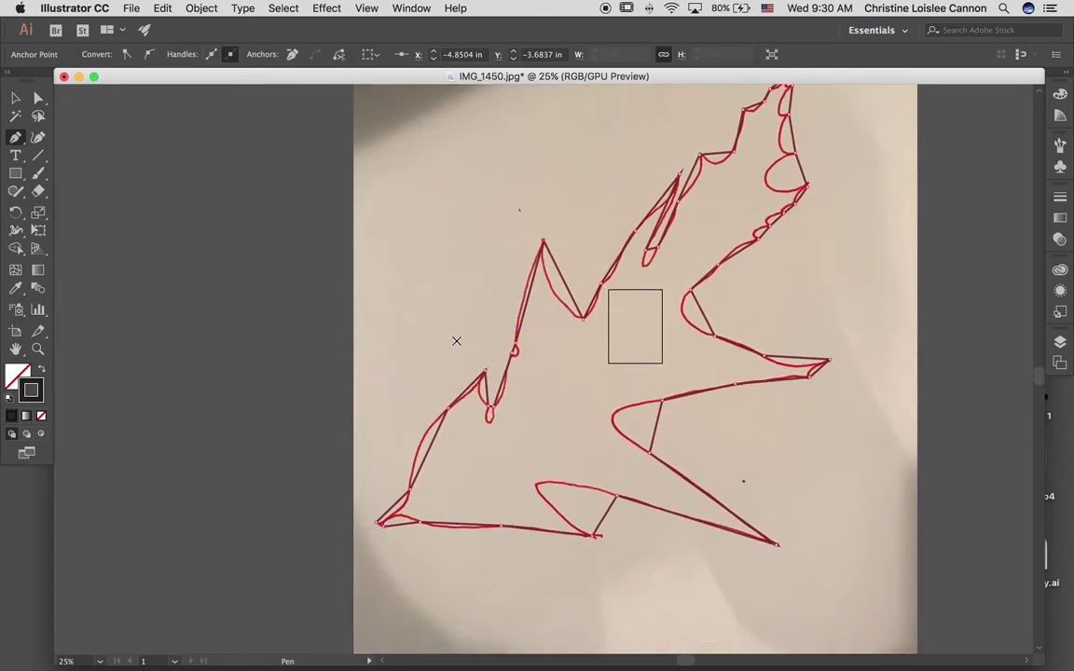
- Curve the straight segments on both sides of the upper left spike with the Anchor Point tool to match the red outline
{"action": "scroll", "coordinate": [456, 342], "scroll_direction": "right", "scroll_amount": 3}
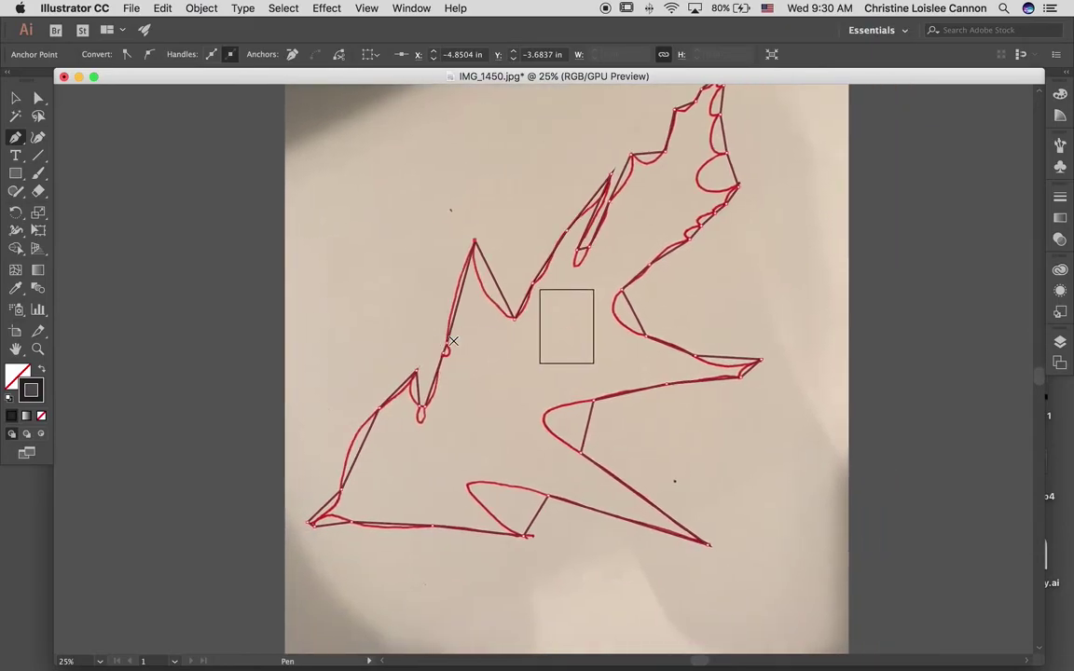
{"action": "key", "text": "super+equal"}
{"action": "key", "text": "super+equal"}
{"action": "key", "text": "super+equal"}
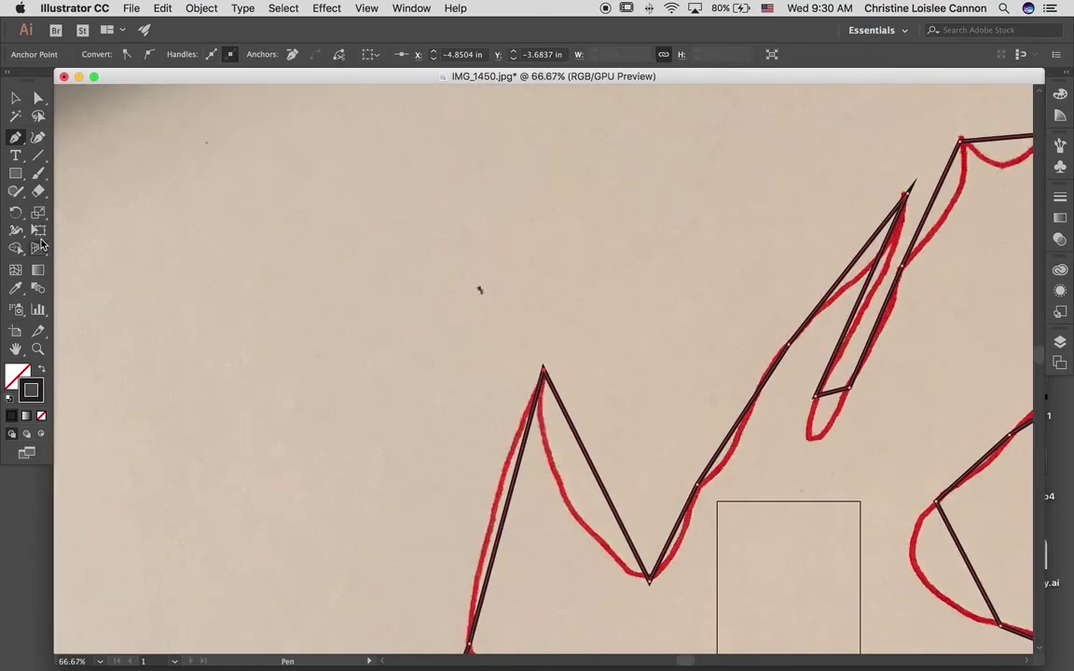
{"action": "left_click_drag", "start_coordinate": [13, 142], "coordinate": [59, 188]}
{"action": "scroll", "coordinate": [250, 303], "scroll_direction": "down", "scroll_amount": 7}
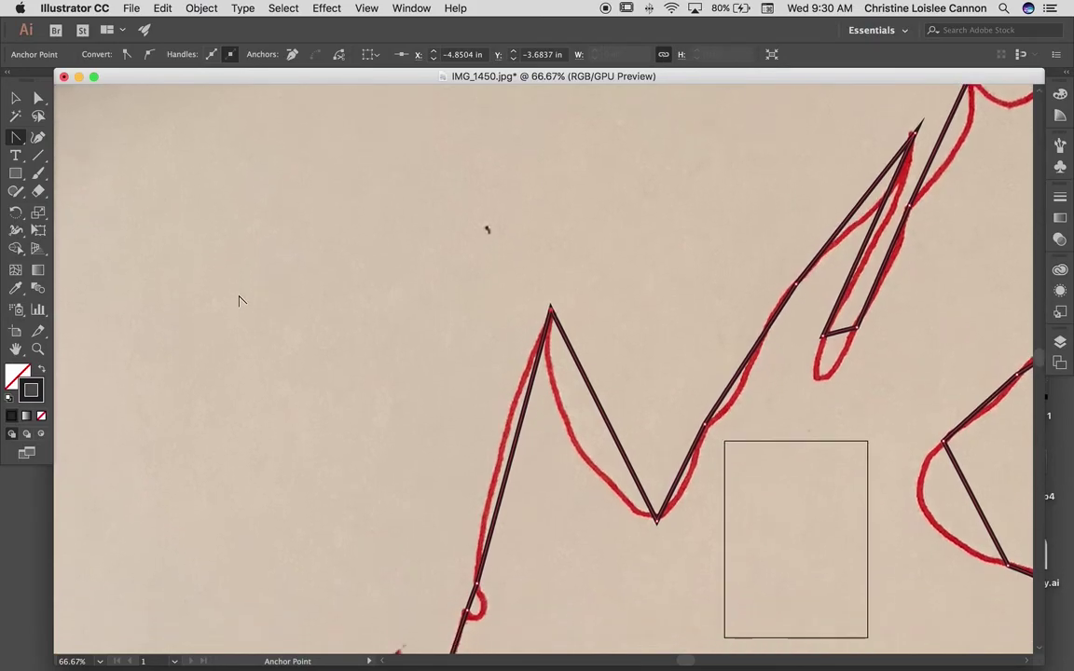
{"action": "scroll", "coordinate": [225, 292], "scroll_direction": "down", "scroll_amount": 3}
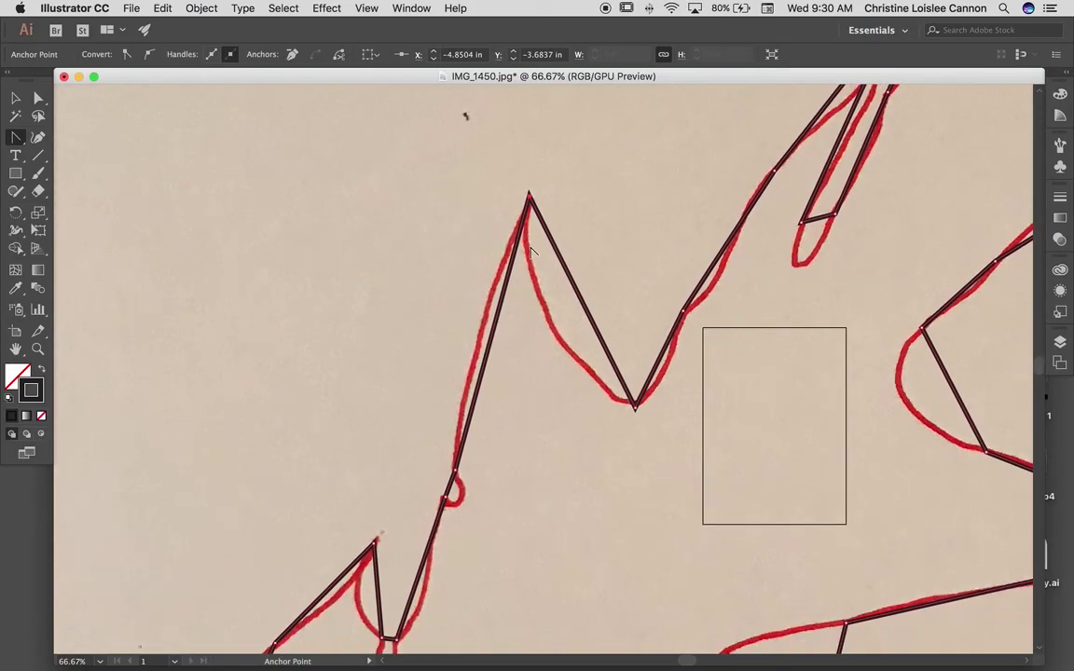
{"action": "left_click_drag", "start_coordinate": [529, 195], "coordinate": [512, 354]}
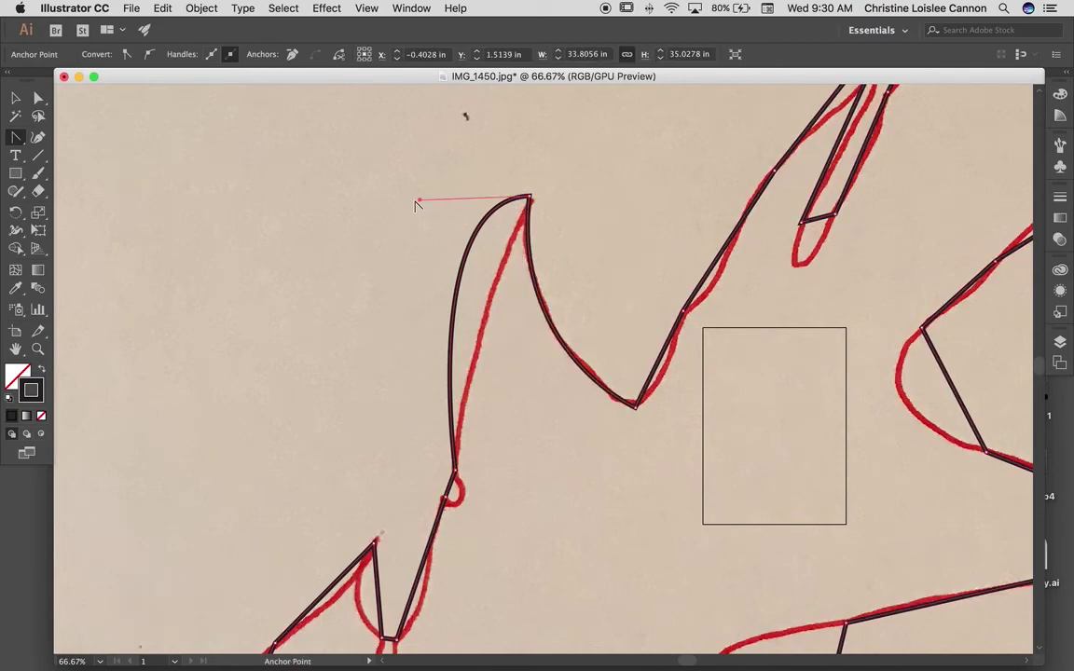
{"action": "left_click_drag", "start_coordinate": [421, 203], "coordinate": [469, 318]}
- Bend the short segment at the small bump below the upper left spike into a rounded curve along the red line
{"action": "scroll", "coordinate": [610, 294], "scroll_direction": "down", "scroll_amount": 5}
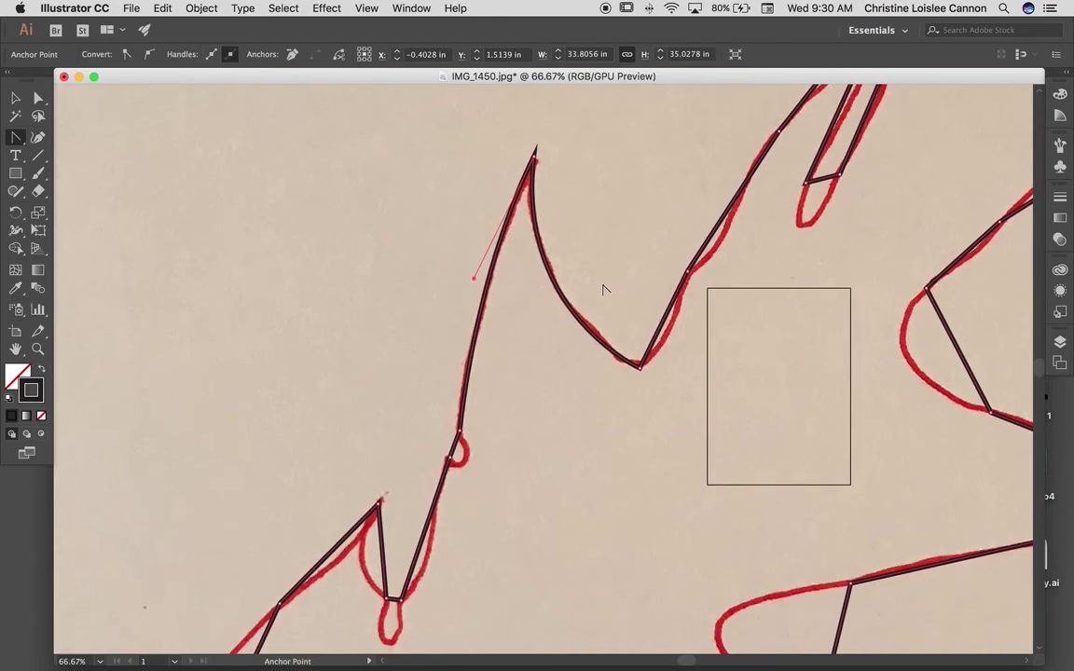
{"action": "scroll", "coordinate": [604, 289], "scroll_direction": "down", "scroll_amount": 2}
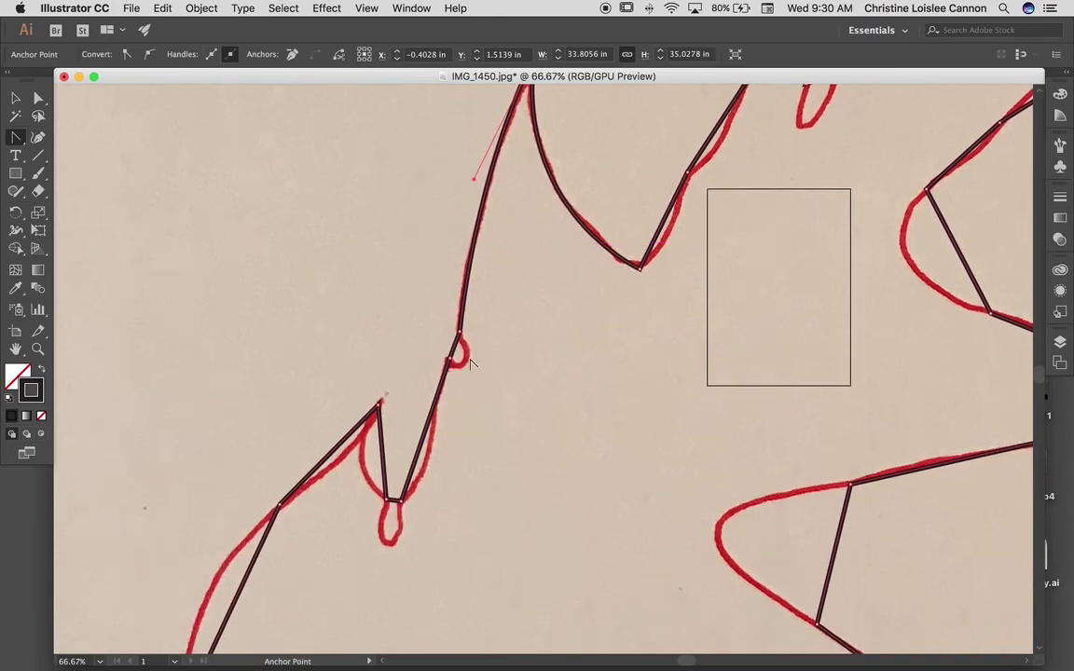
{"action": "scroll", "coordinate": [616, 369], "scroll_direction": "down", "scroll_amount": 4}
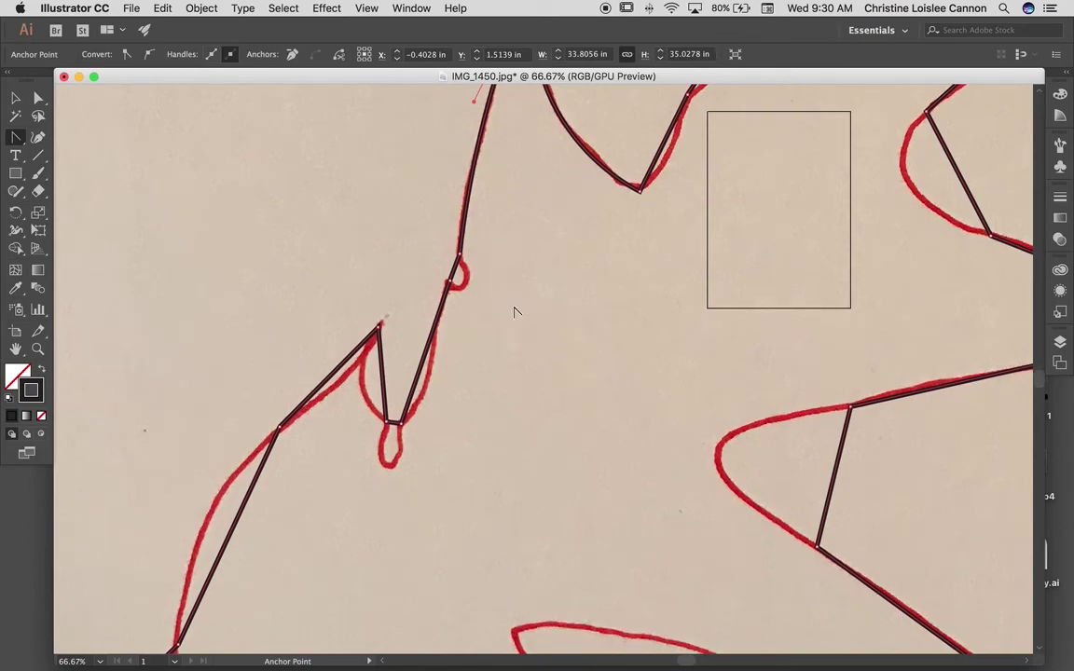
{"action": "left_click", "coordinate": [470, 290]}
{"action": "mouse_move", "coordinate": [473, 286]}
{"action": "left_mouse_down"}
{"action": "mouse_move", "coordinate": [485, 284]}
{"action": "mouse_move", "coordinate": [469, 299]}
{"action": "left_mouse_up"}
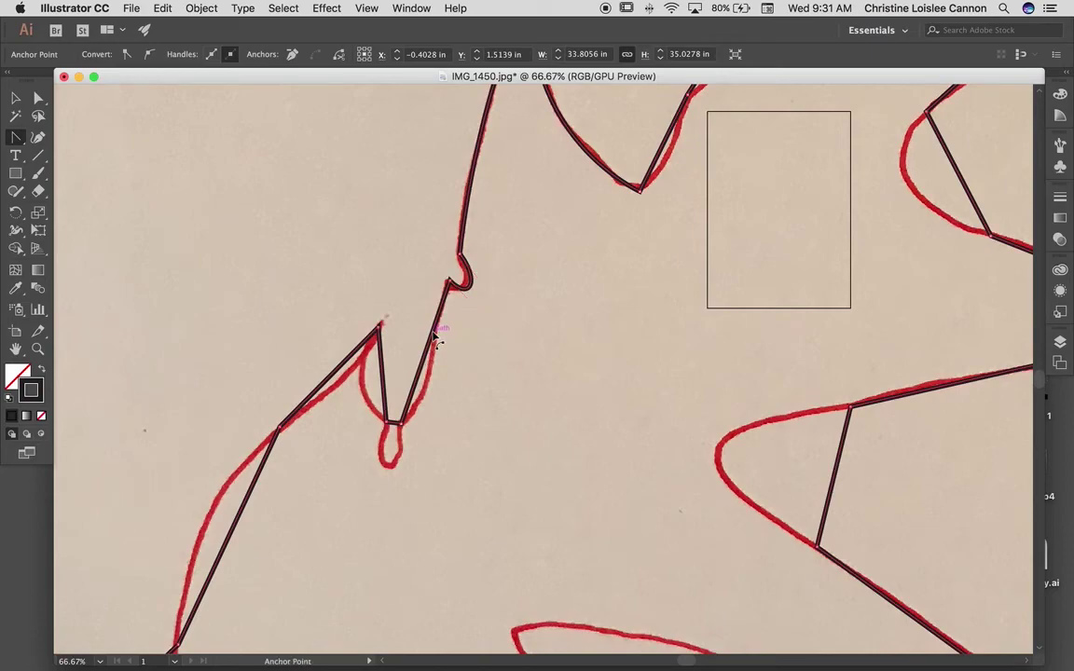
- Curve the segment between the small bump and the drop-shaped notch, adjusting both direction handles to fit the red line
{"action": "left_click_drag", "start_coordinate": [432, 368], "coordinate": [436, 389]}
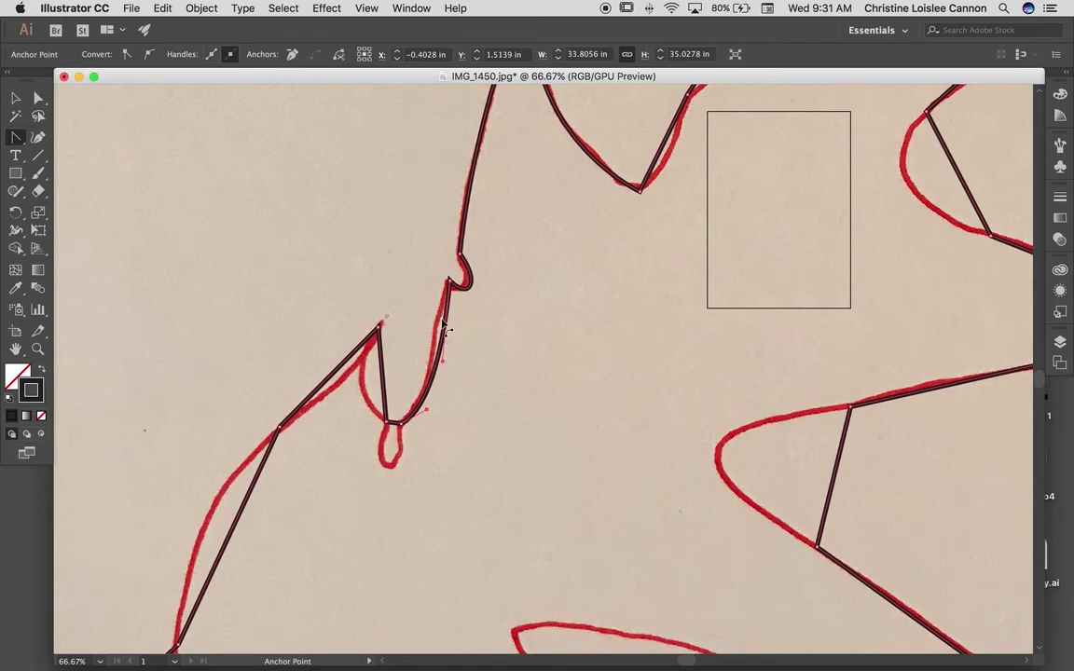
{"action": "left_click_drag", "start_coordinate": [444, 363], "coordinate": [436, 312]}
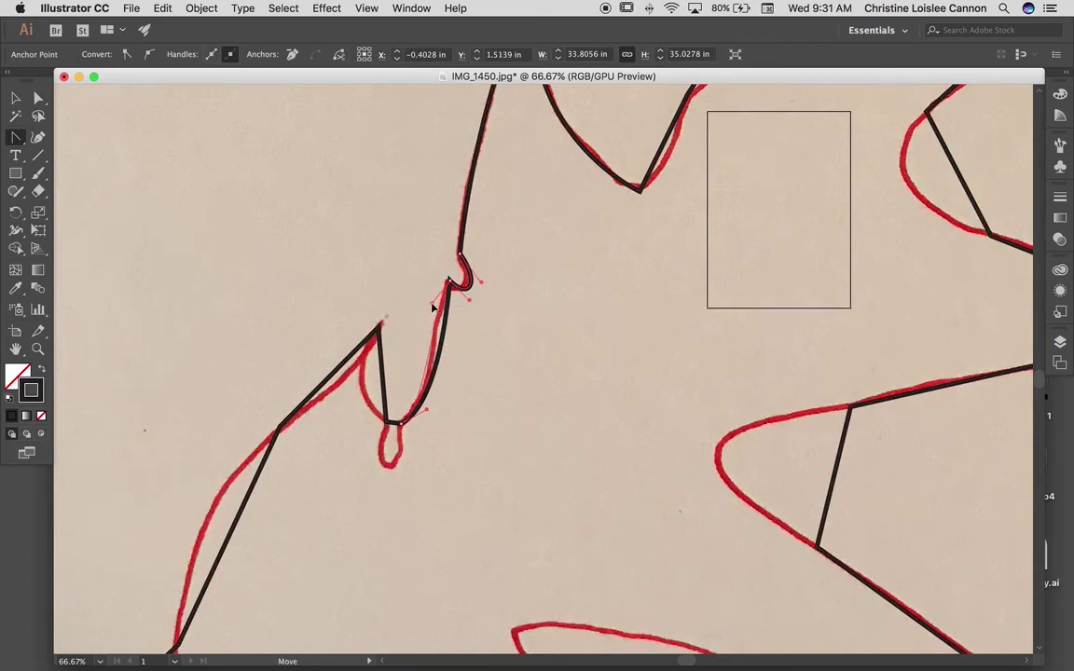
{"action": "left_click_drag", "start_coordinate": [429, 413], "coordinate": [447, 392]}
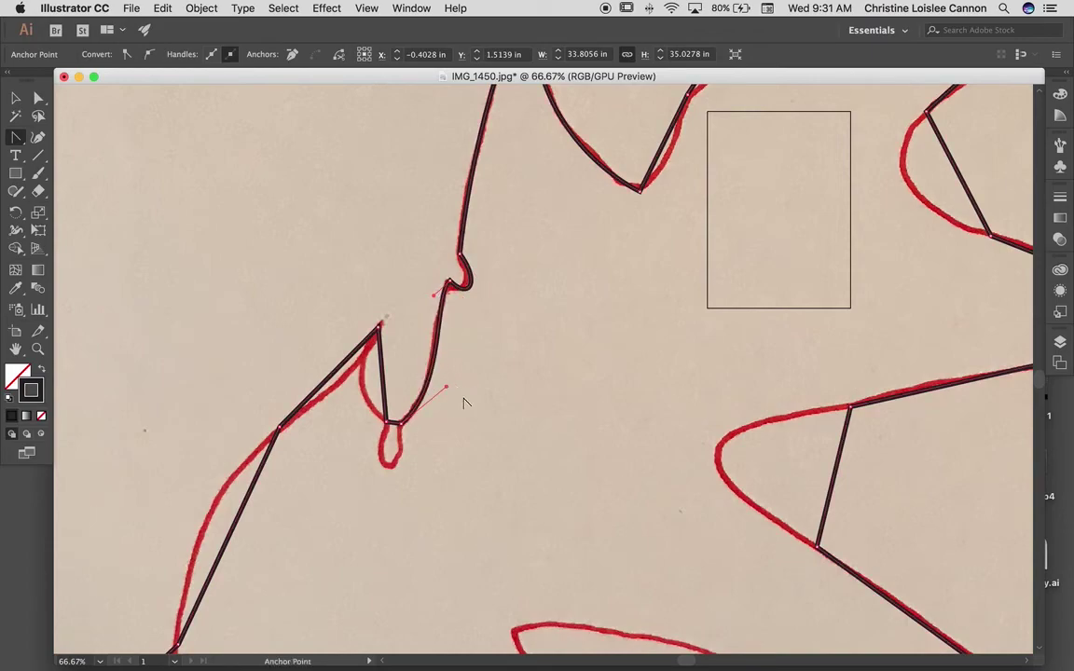
- Round the bottom of the drop-shaped notch and curve both sides of the adjacent small spike along the red outline
{"action": "scroll", "coordinate": [461, 397], "scroll_direction": "down", "scroll_amount": 2}
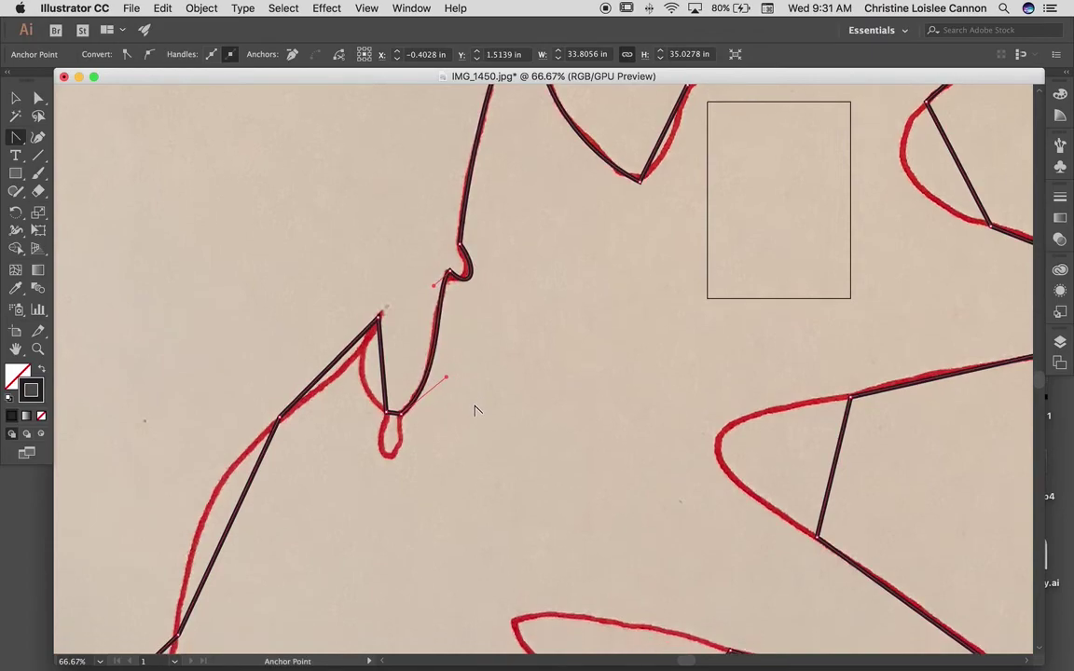
{"action": "left_click", "coordinate": [396, 422]}
{"action": "left_click_drag", "start_coordinate": [393, 401], "coordinate": [414, 463]}
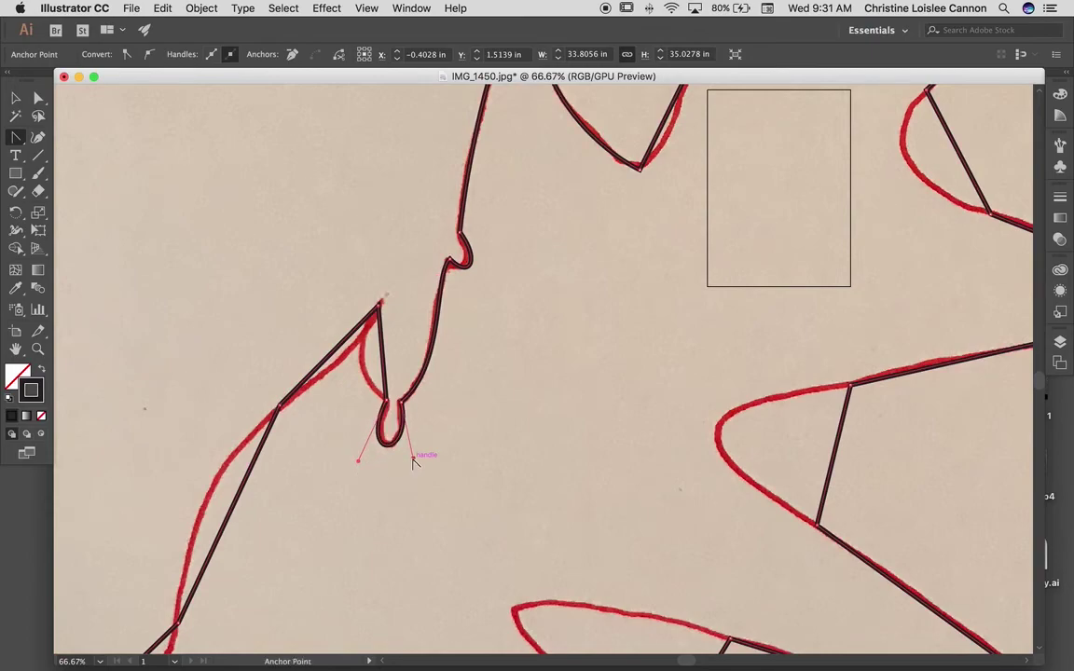
{"action": "mouse_move", "coordinate": [373, 363]}
{"action": "left_mouse_down"}
{"action": "mouse_move", "coordinate": [365, 372]}
{"action": "mouse_move", "coordinate": [328, 365]}
{"action": "mouse_move", "coordinate": [330, 377]}
{"action": "left_mouse_up"}
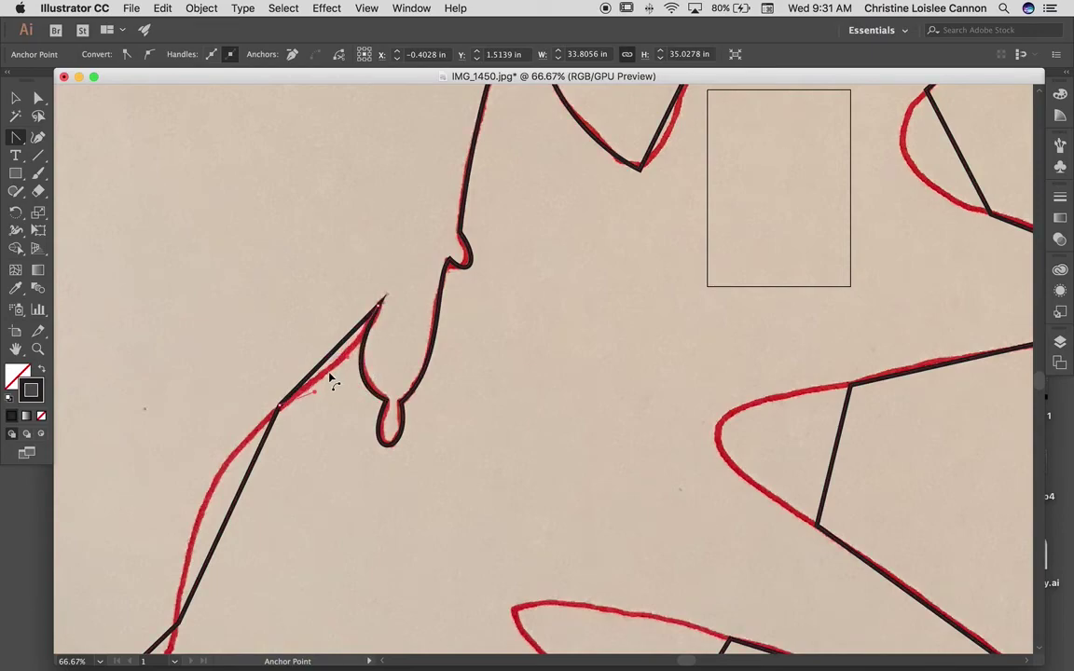
- Curve the outline's left side from below the small spike down to the pointed lower left corner
{"action": "scroll", "coordinate": [302, 424], "scroll_direction": "down", "scroll_amount": 3}
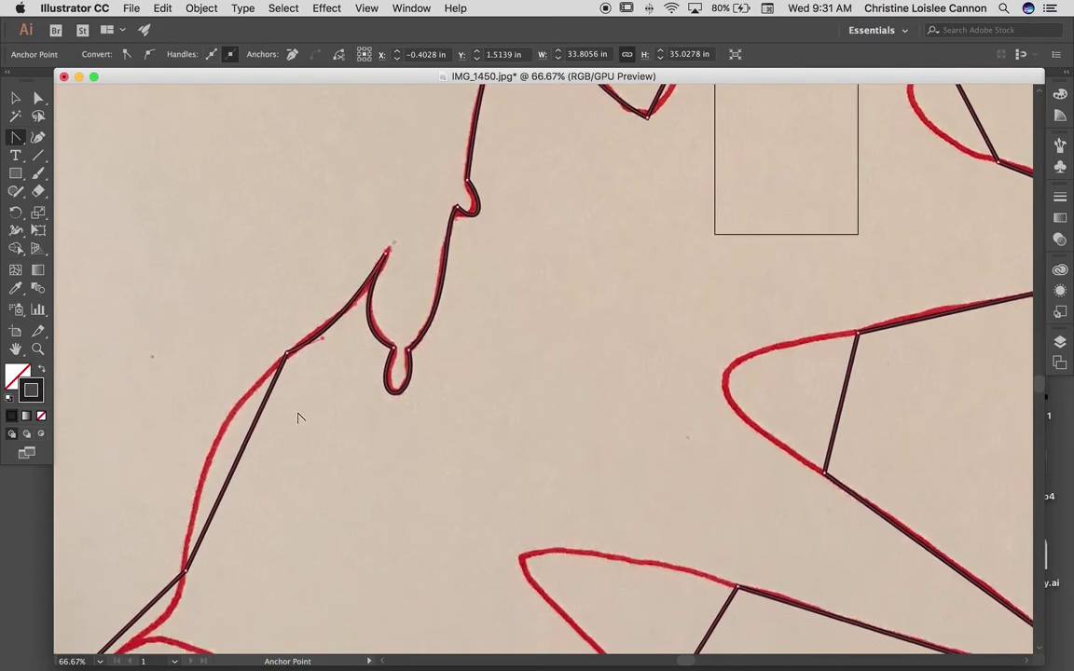
{"action": "left_click_drag", "start_coordinate": [248, 434], "coordinate": [224, 430]}
{"action": "scroll", "coordinate": [238, 429], "scroll_direction": "down", "scroll_amount": 5}
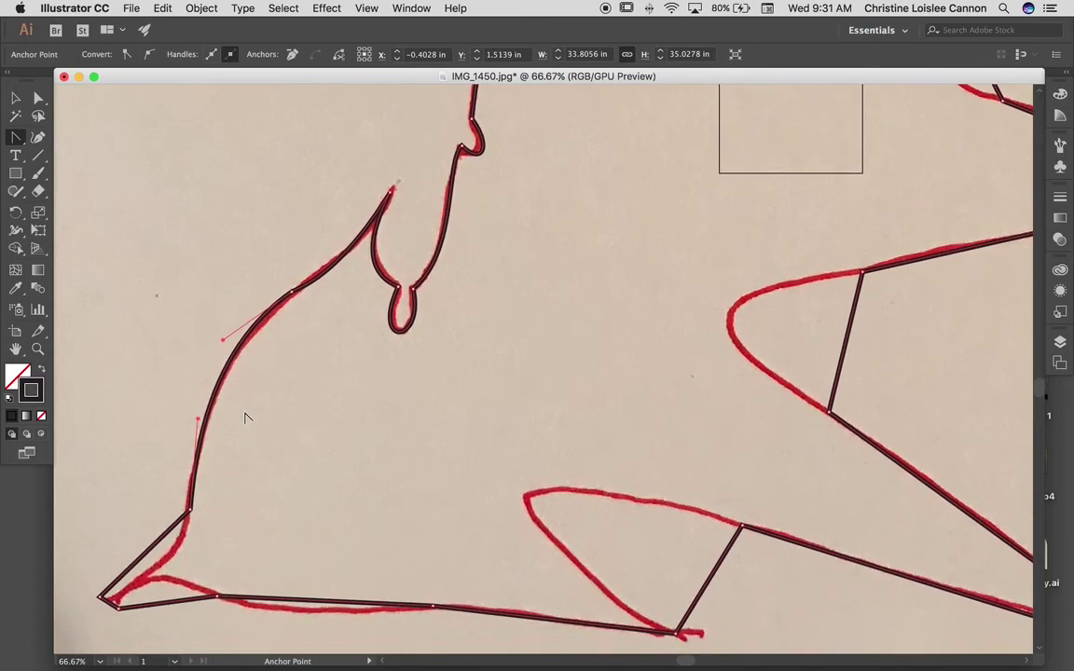
{"action": "left_click", "coordinate": [180, 480]}
{"action": "left_click_drag", "start_coordinate": [181, 493], "coordinate": [186, 495]}
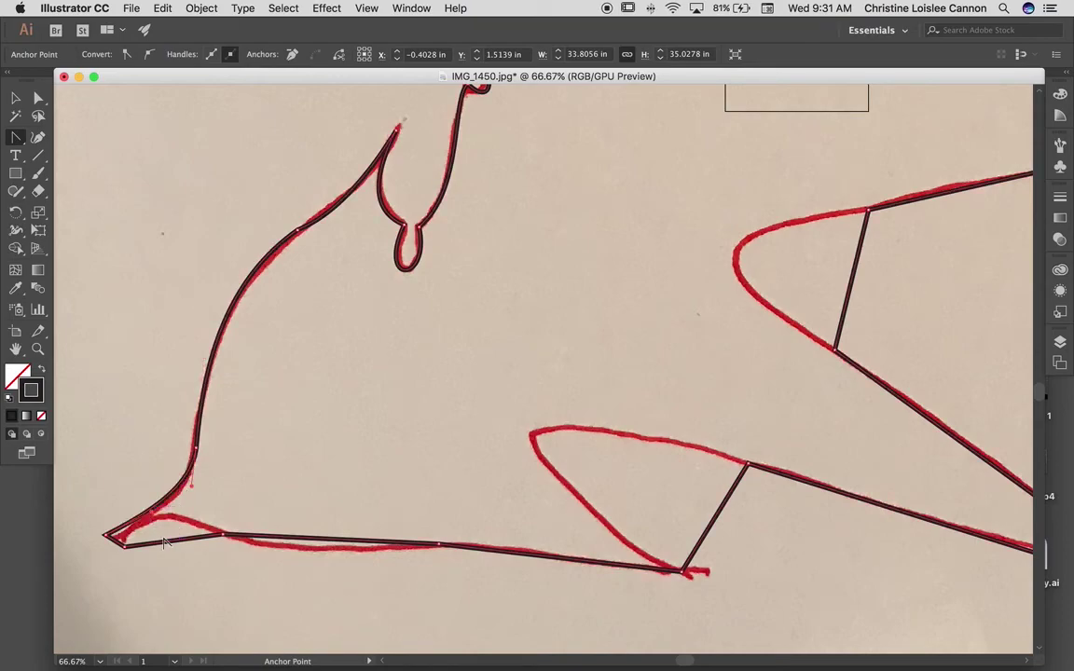
- Curve the bottom edge's segments from the lower left corner to the loop's opening, adjusting the handles to follow the red line
{"action": "left_click_drag", "start_coordinate": [169, 548], "coordinate": [170, 525]}
{"action": "scroll", "coordinate": [270, 527], "scroll_direction": "down", "scroll_amount": 5}
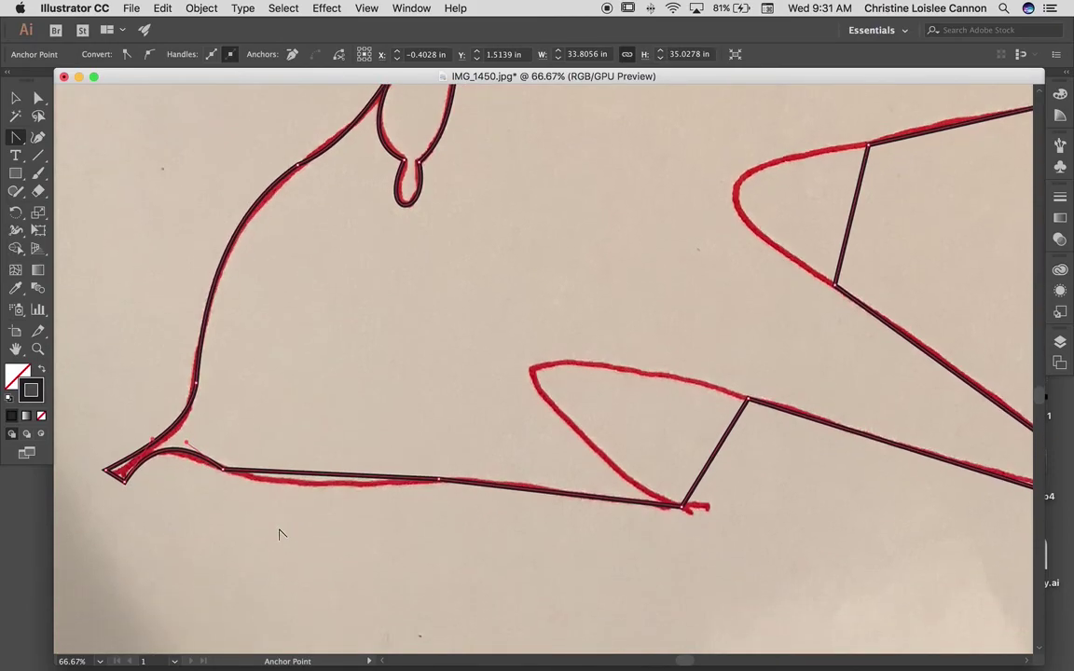
{"action": "left_click", "coordinate": [311, 504]}
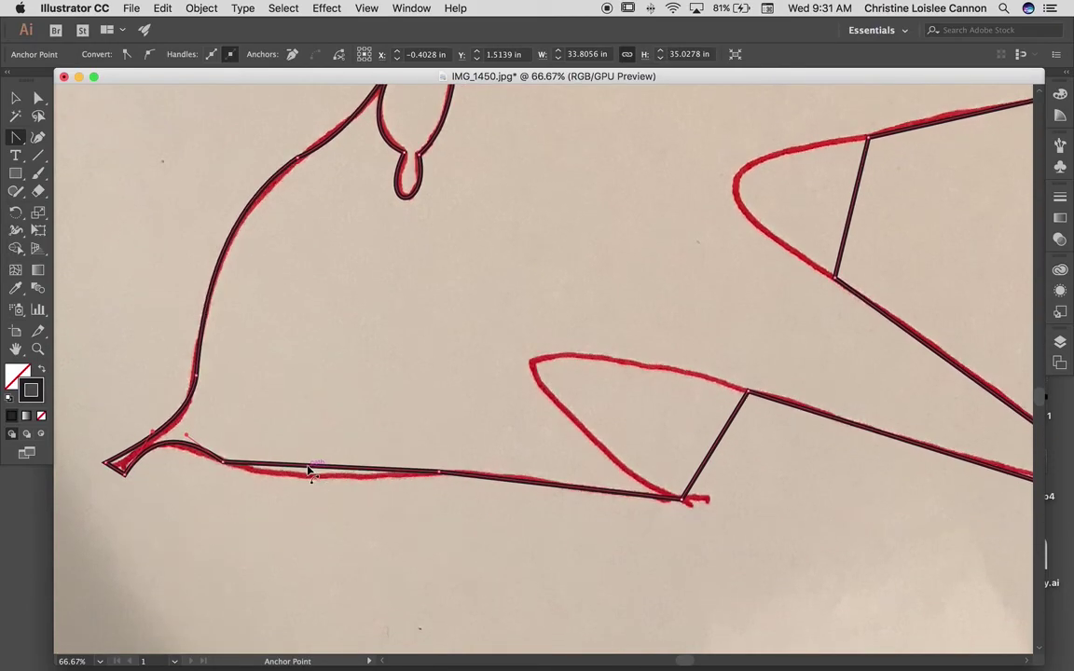
{"action": "left_click_drag", "start_coordinate": [312, 480], "coordinate": [301, 482]}
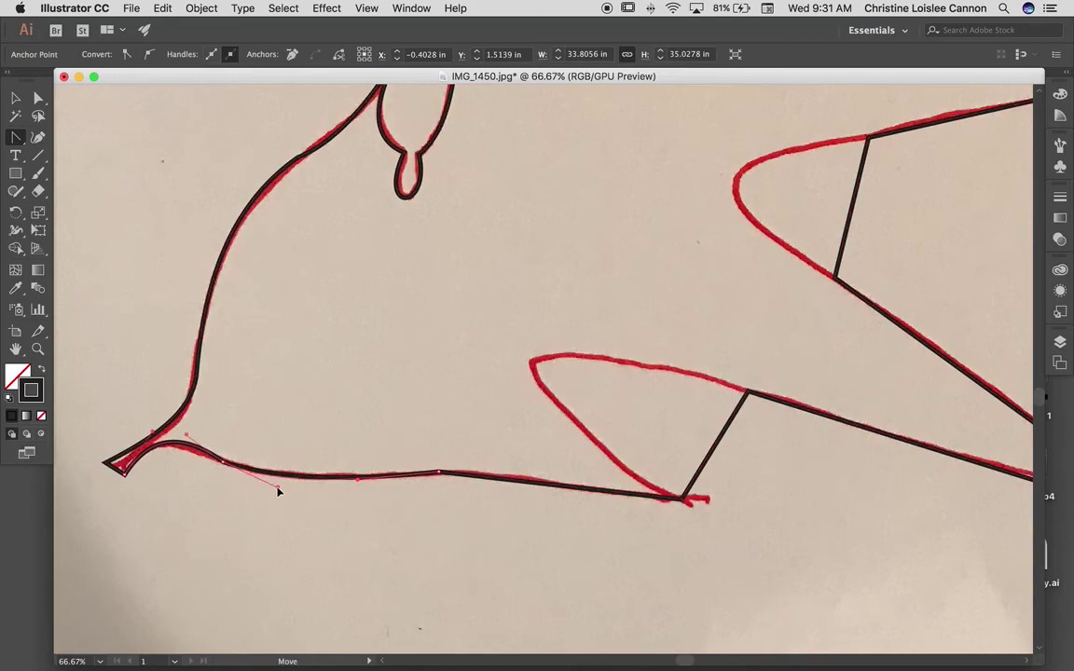
{"action": "left_click_drag", "start_coordinate": [224, 461], "coordinate": [186, 452]}
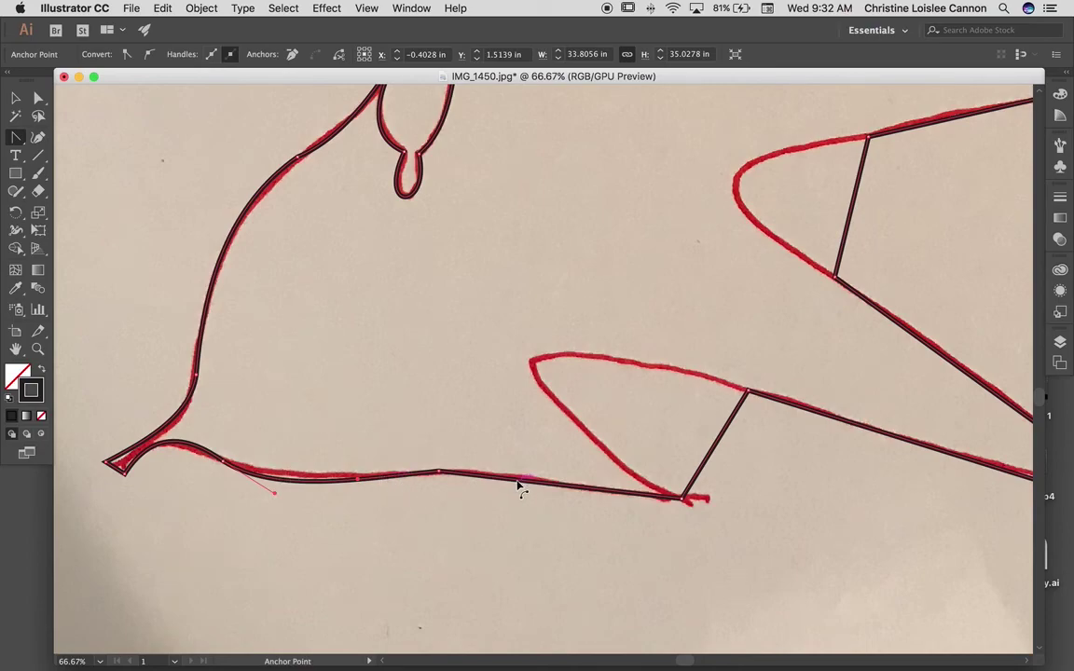
{"action": "left_click_drag", "start_coordinate": [520, 487], "coordinate": [583, 497]}
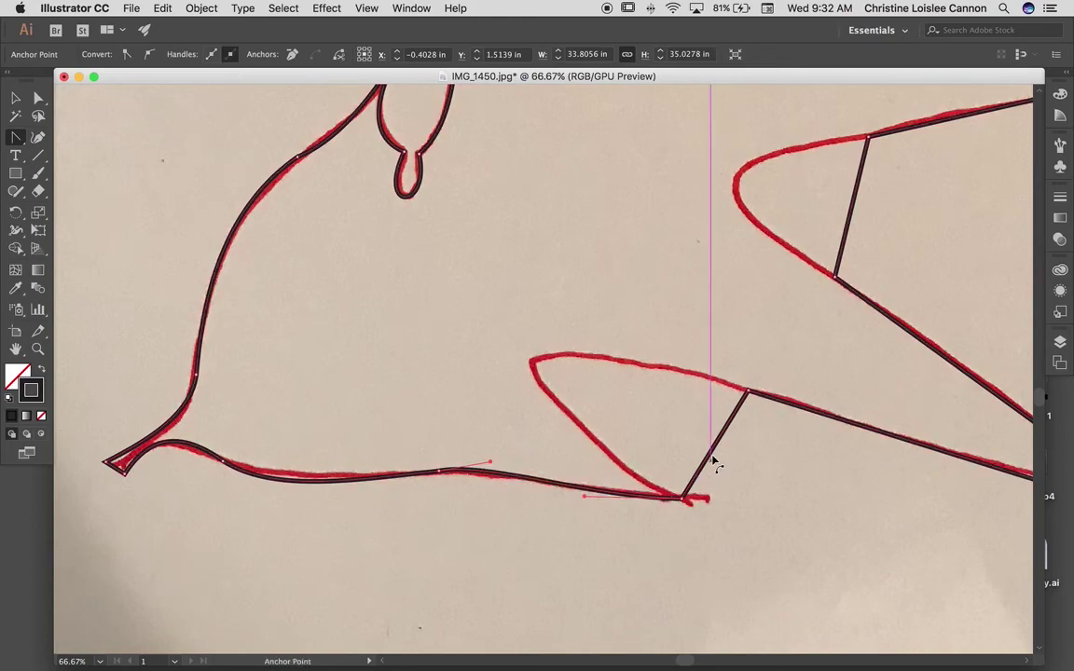
- Stretch the segment across the bottom loop's opening into the full loop and curve the lower right spike's underside
{"action": "left_click_drag", "start_coordinate": [712, 462], "coordinate": [536, 372]}
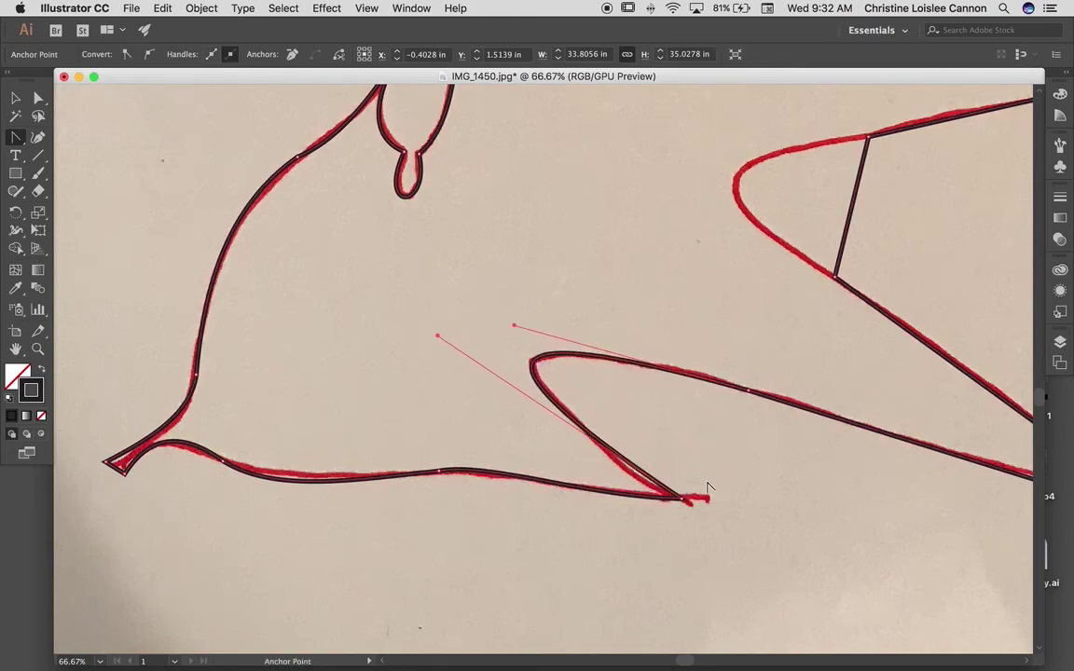
{"action": "scroll", "coordinate": [796, 474], "scroll_direction": "right", "scroll_amount": 5}
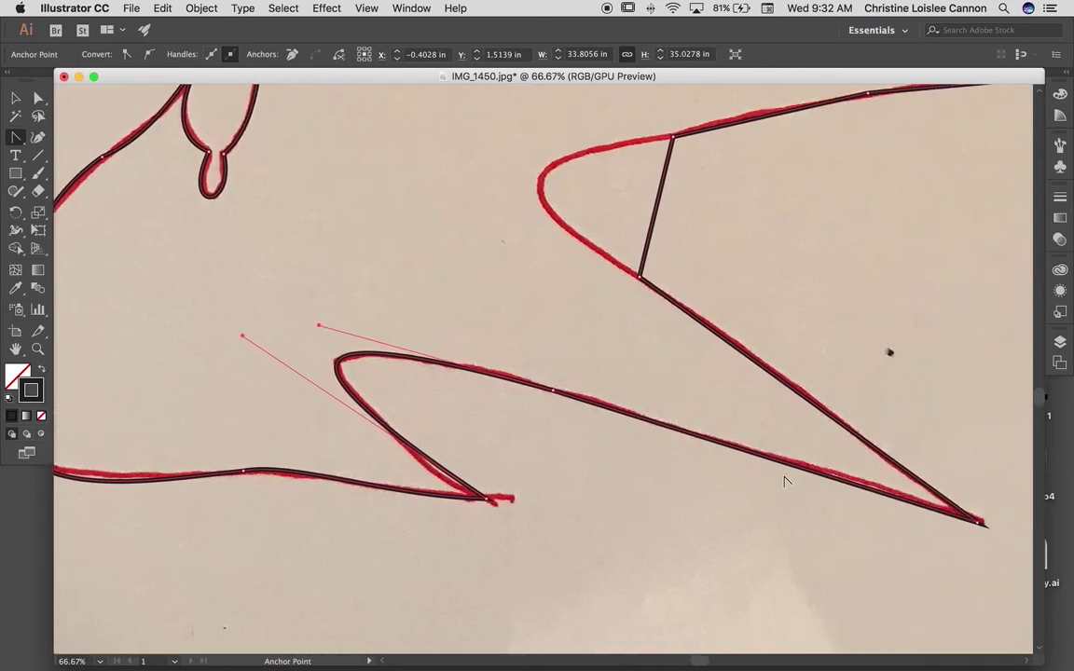
{"action": "left_click", "coordinate": [778, 457]}
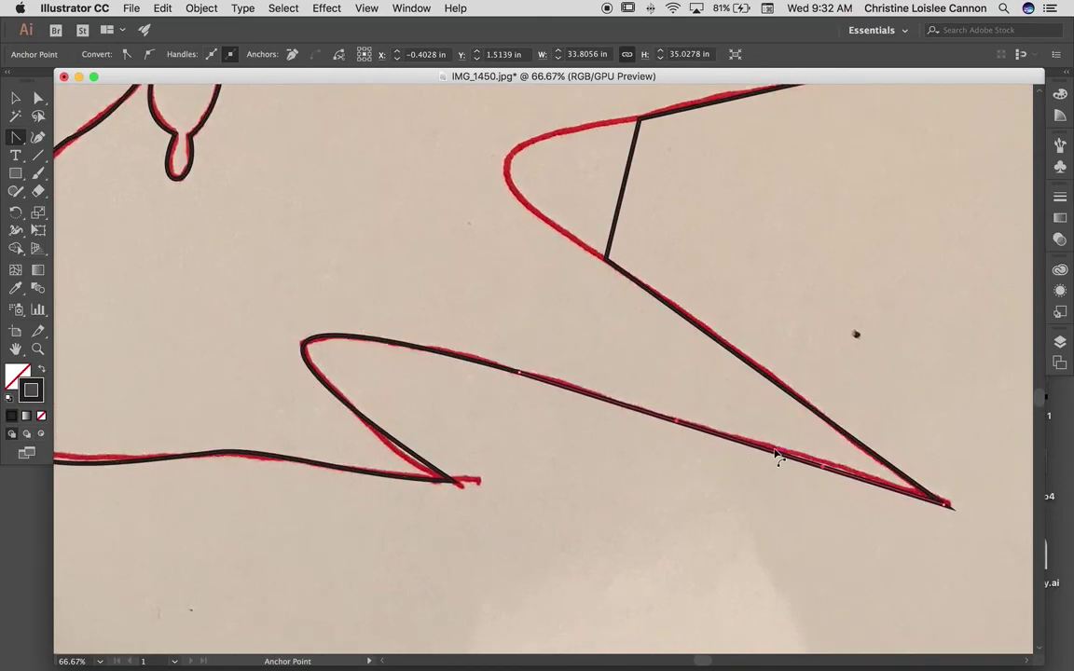
{"action": "scroll", "coordinate": [704, 410], "scroll_direction": "up", "scroll_amount": 1}
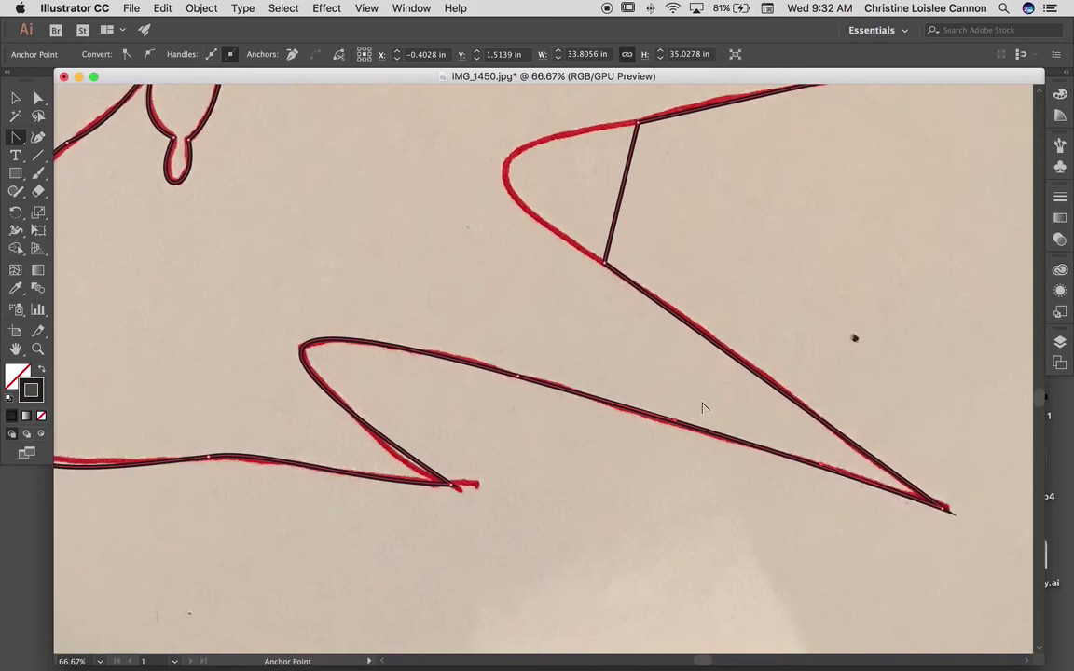
- Bend the segment between the lower right and right spikes into a rounded inlet, and curve the adjoining segment of the right spike's underside
{"action": "left_click_drag", "start_coordinate": [620, 166], "coordinate": [511, 168]}
{"action": "scroll", "coordinate": [827, 256], "scroll_direction": "right", "scroll_amount": 5}
{"action": "scroll", "coordinate": [827, 257], "scroll_direction": "up", "scroll_amount": 2}
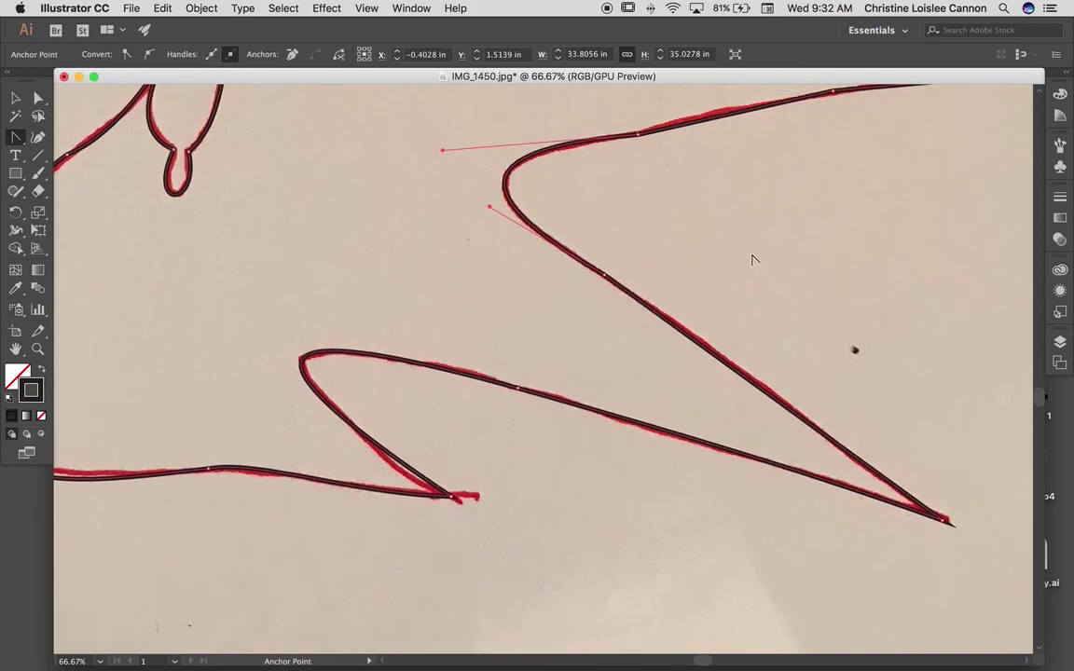
{"action": "scroll", "coordinate": [717, 259], "scroll_direction": "right", "scroll_amount": 2}
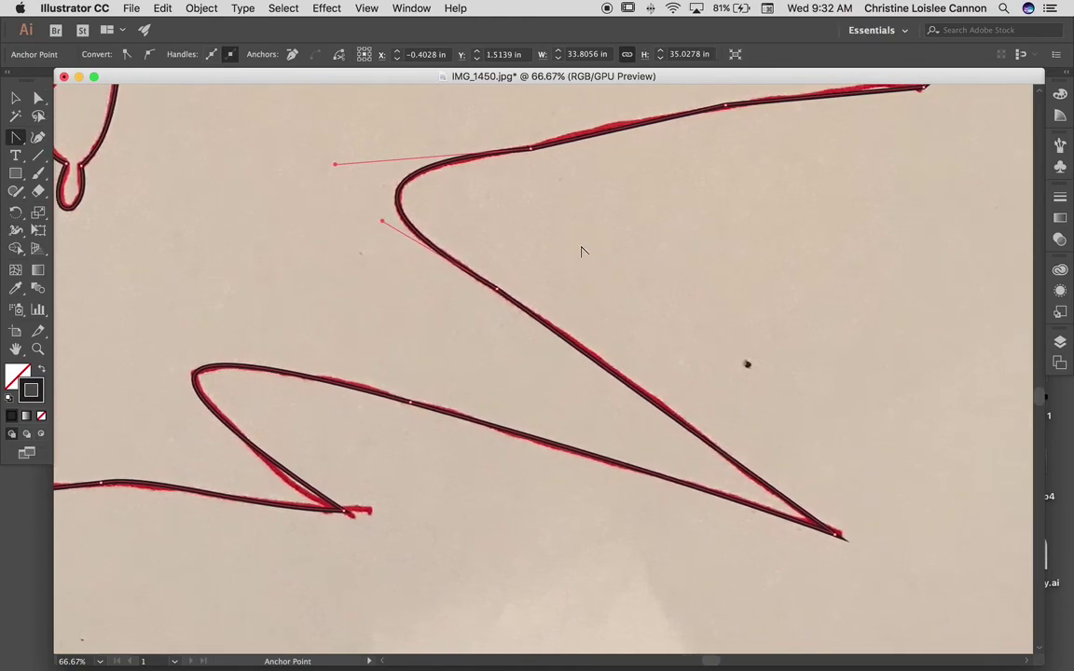
{"action": "left_click", "coordinate": [601, 140]}
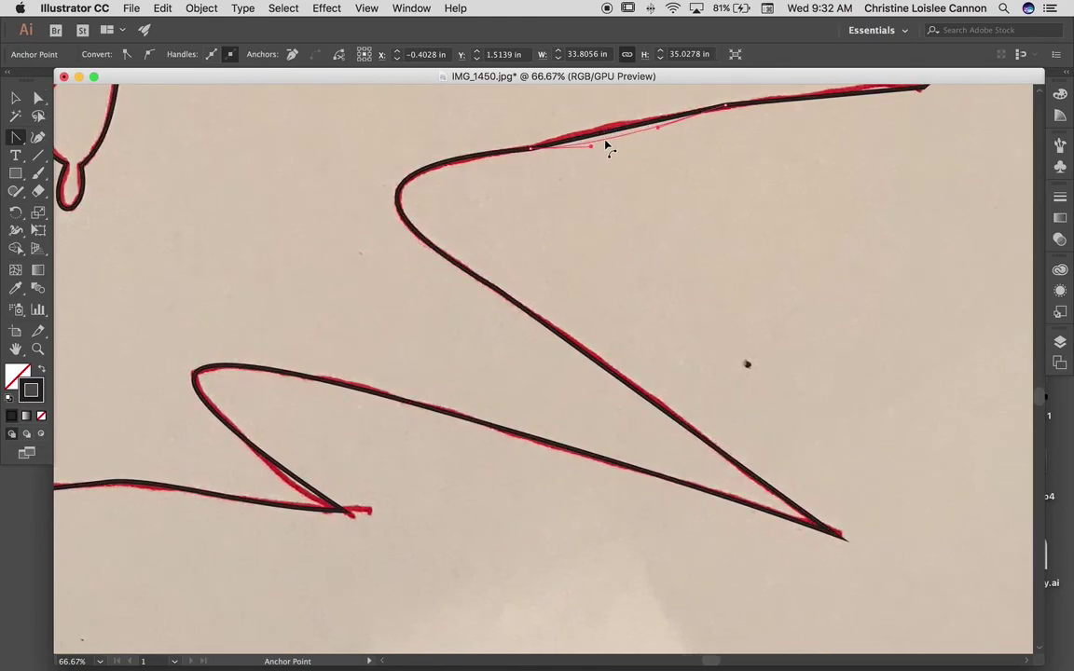
- Curve the remaining underside, short end and upper edge of the right spike to match the red outline
{"action": "scroll", "coordinate": [729, 213], "scroll_direction": "up", "scroll_amount": 2}
{"action": "scroll", "coordinate": [729, 213], "scroll_direction": "right", "scroll_amount": 1}
{"action": "scroll", "coordinate": [722, 211], "scroll_direction": "up", "scroll_amount": 2}
{"action": "scroll", "coordinate": [722, 210], "scroll_direction": "right", "scroll_amount": 2}
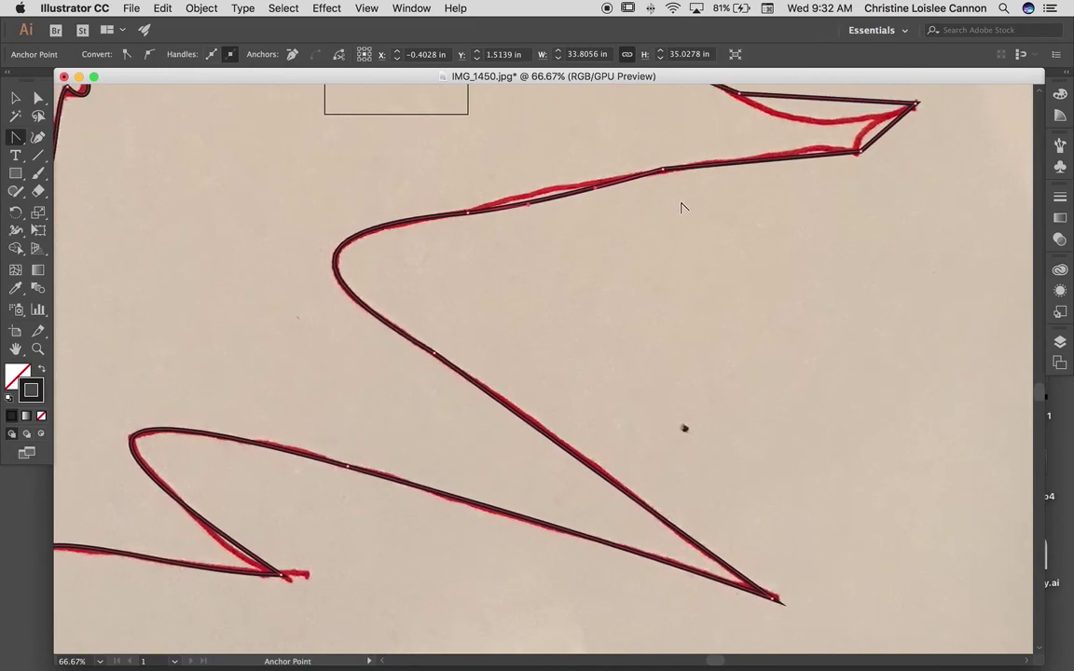
{"action": "scroll", "coordinate": [682, 207], "scroll_direction": "right", "scroll_amount": 4}
{"action": "scroll", "coordinate": [682, 207], "scroll_direction": "up", "scroll_amount": 1}
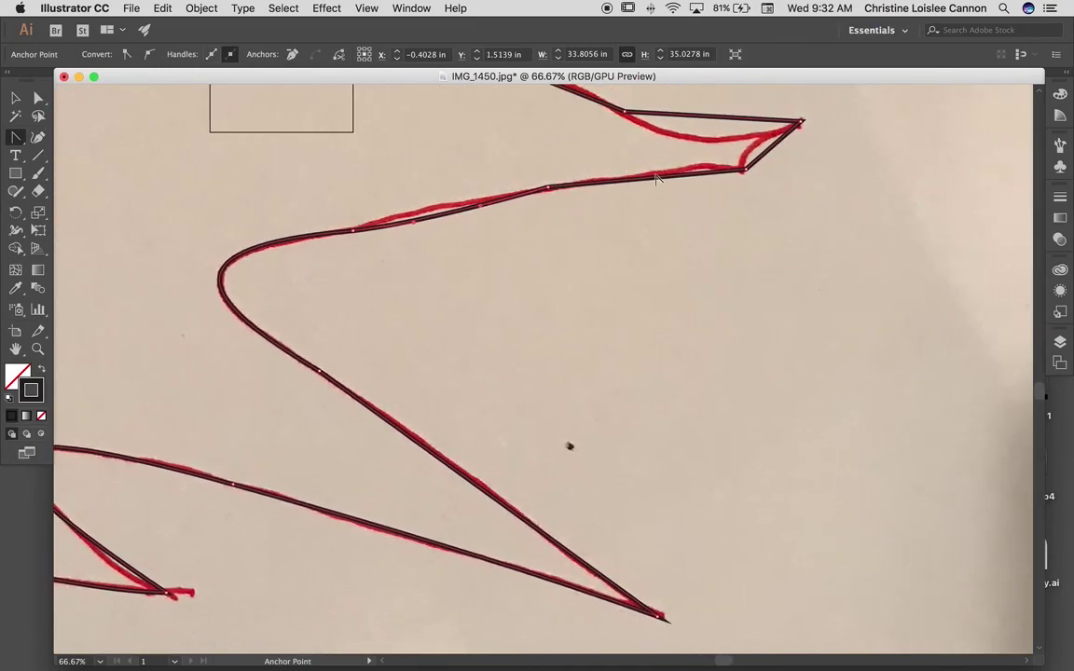
{"action": "left_click_drag", "start_coordinate": [659, 180], "coordinate": [673, 170]}
{"action": "left_click_drag", "start_coordinate": [778, 156], "coordinate": [698, 143]}
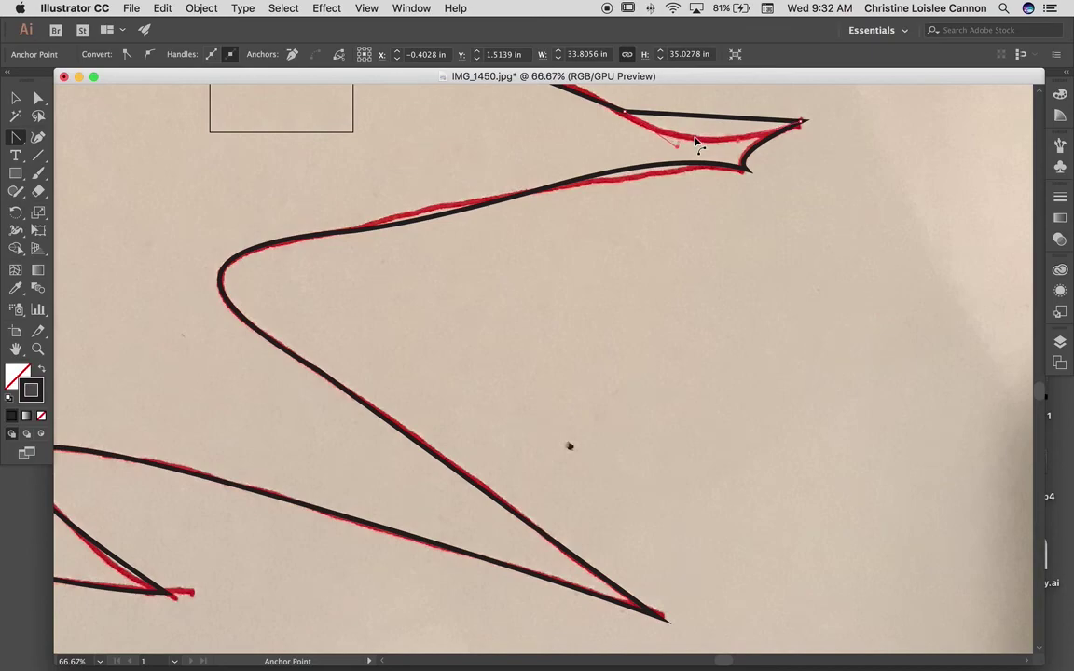
{"action": "scroll", "coordinate": [556, 171], "scroll_direction": "up", "scroll_amount": 2}
{"action": "scroll", "coordinate": [557, 171], "scroll_direction": "up", "scroll_amount": 5}
{"action": "scroll", "coordinate": [557, 171], "scroll_direction": "left", "scroll_amount": 2}
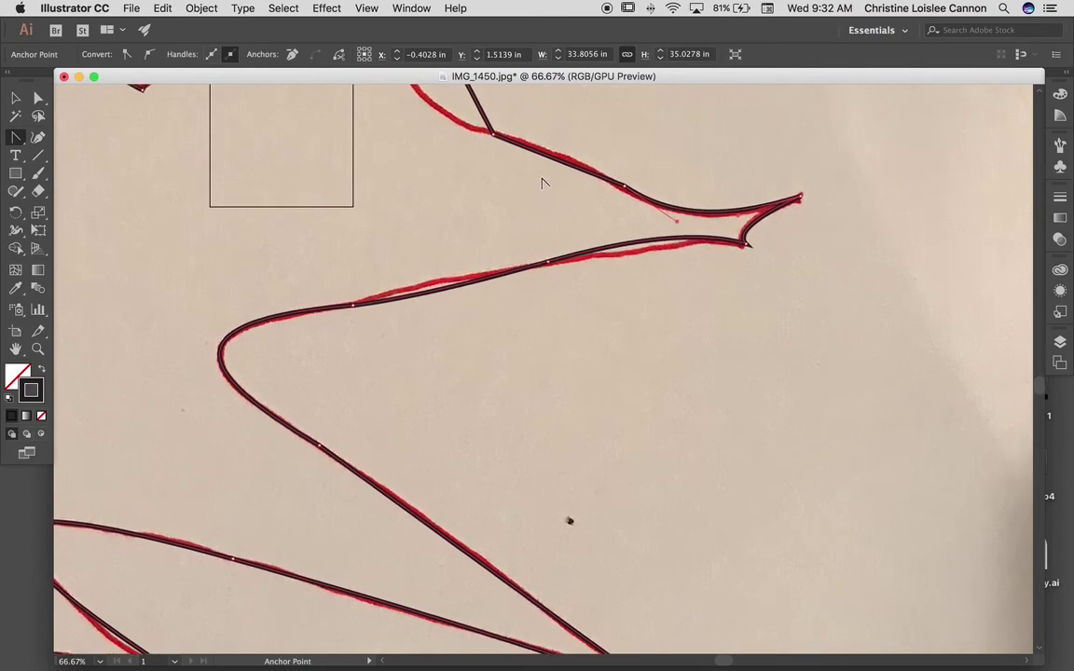
{"action": "scroll", "coordinate": [566, 179], "scroll_direction": "up", "scroll_amount": 3}
{"action": "scroll", "coordinate": [566, 179], "scroll_direction": "left", "scroll_amount": 1}
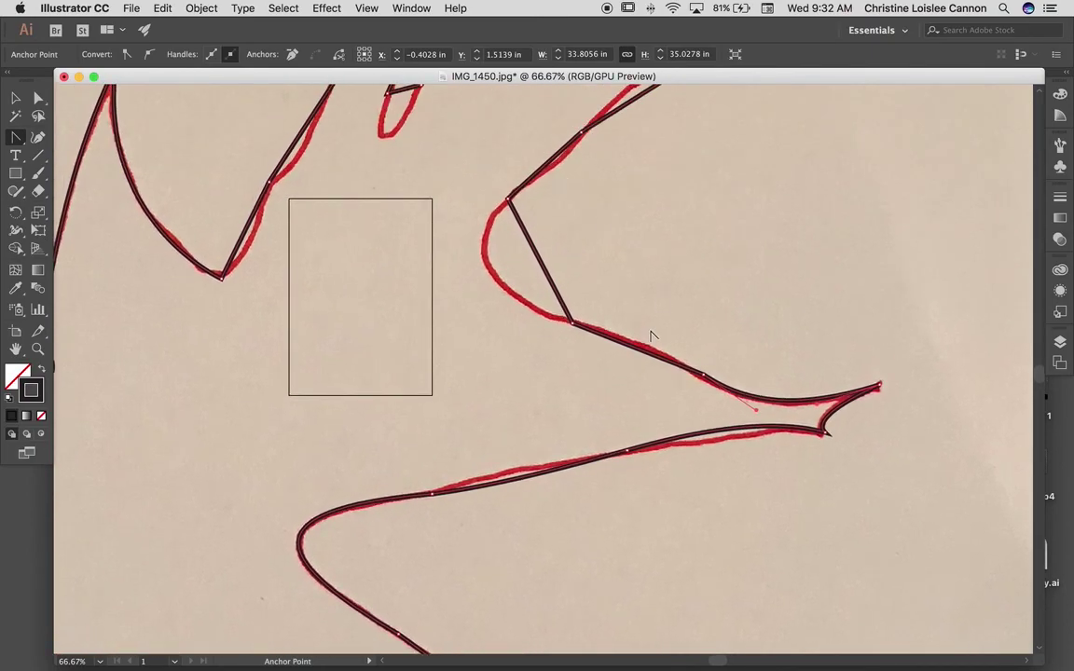
- Curve the right spike's upper edge, the rounded inlet above it and the rising edge up to the scalloped notches
{"action": "left_click_drag", "start_coordinate": [631, 350], "coordinate": [631, 348]}
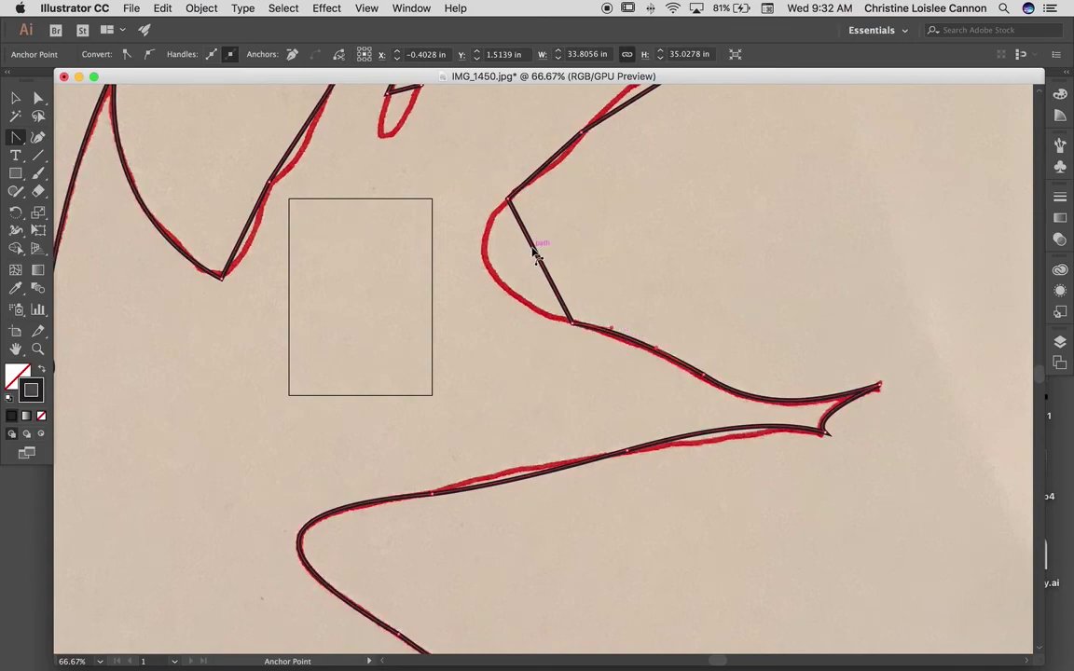
{"action": "left_click_drag", "start_coordinate": [538, 256], "coordinate": [488, 278]}
{"action": "scroll", "coordinate": [519, 274], "scroll_direction": "up", "scroll_amount": 2}
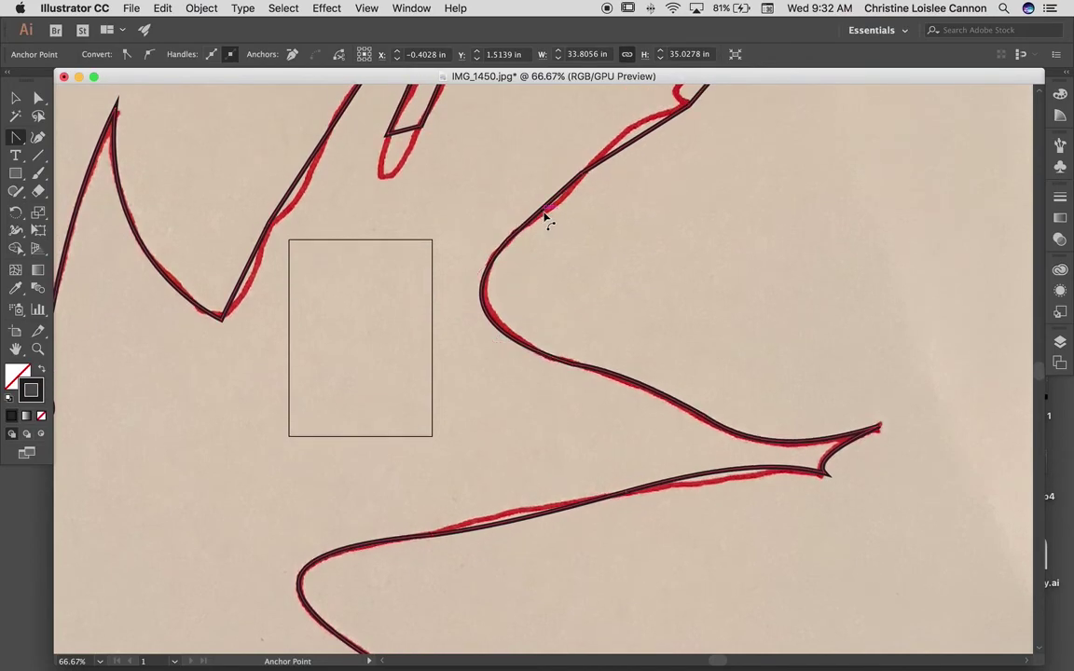
{"action": "scroll", "coordinate": [648, 224], "scroll_direction": "up", "scroll_amount": 1}
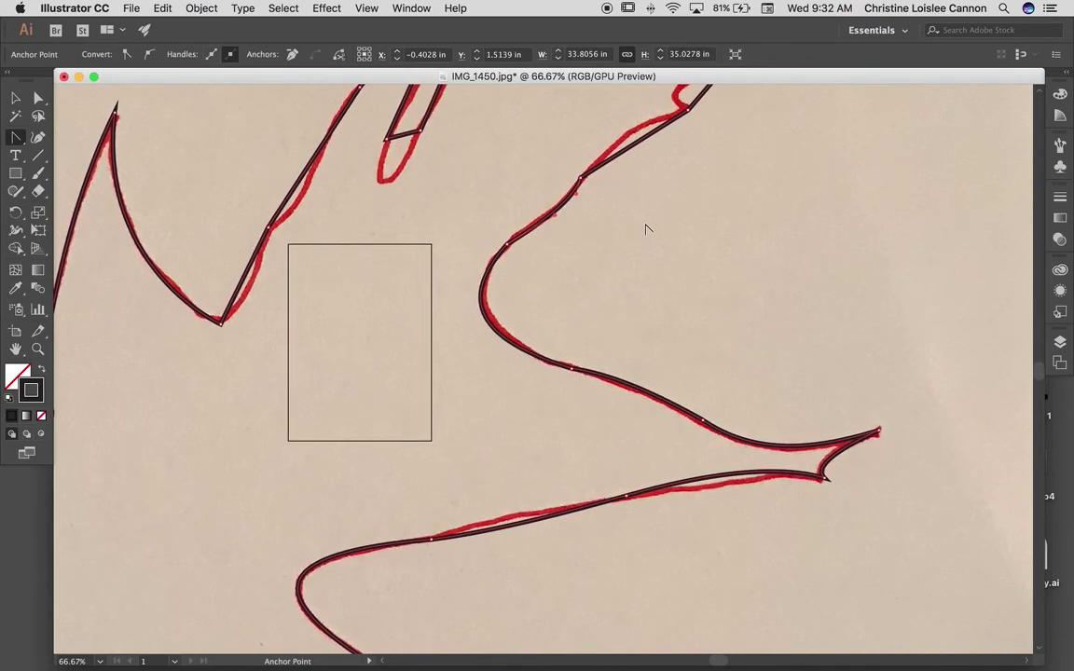
{"action": "left_click_drag", "start_coordinate": [630, 154], "coordinate": [626, 143]}
{"action": "left_click_drag", "start_coordinate": [575, 209], "coordinate": [554, 226]}
- Bend the short segments of the stepped notches on the upper arm's right edge into small scallops matching the red line
{"action": "scroll", "coordinate": [727, 217], "scroll_direction": "up", "scroll_amount": 5}
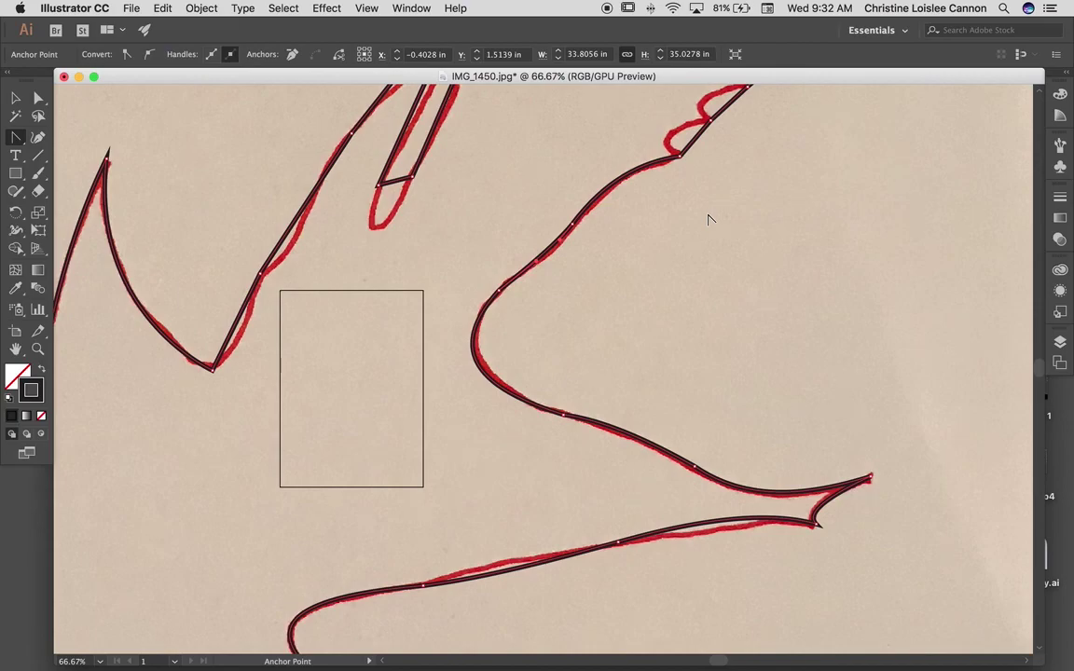
{"action": "left_click_drag", "start_coordinate": [680, 179], "coordinate": [704, 144]}
{"action": "scroll", "coordinate": [767, 180], "scroll_direction": "up", "scroll_amount": 5}
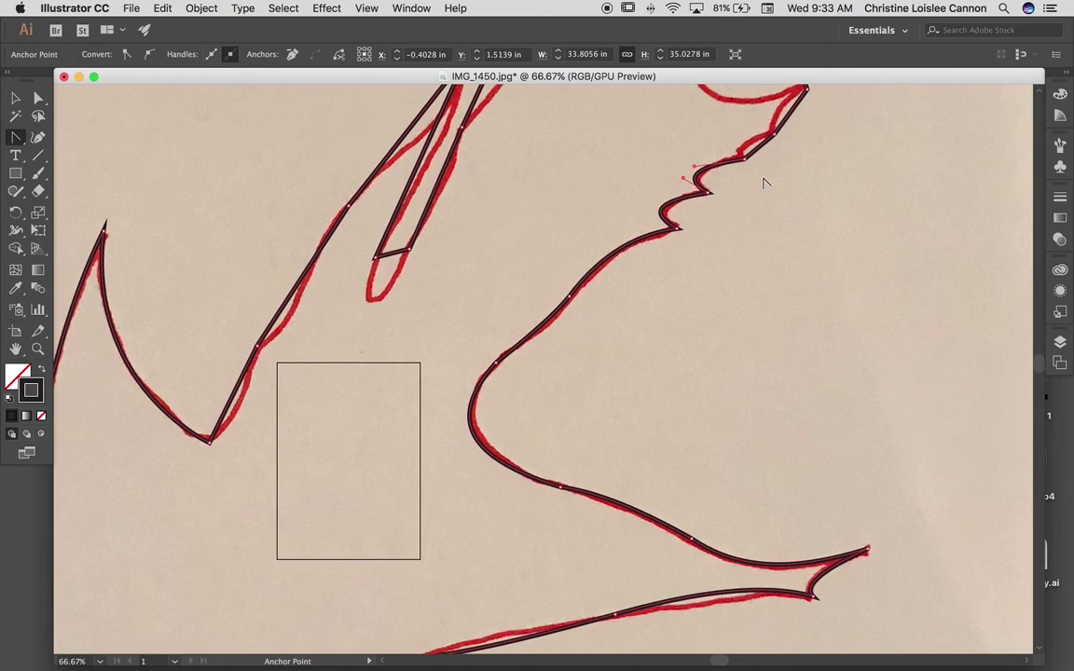
{"action": "left_click", "coordinate": [746, 202]}
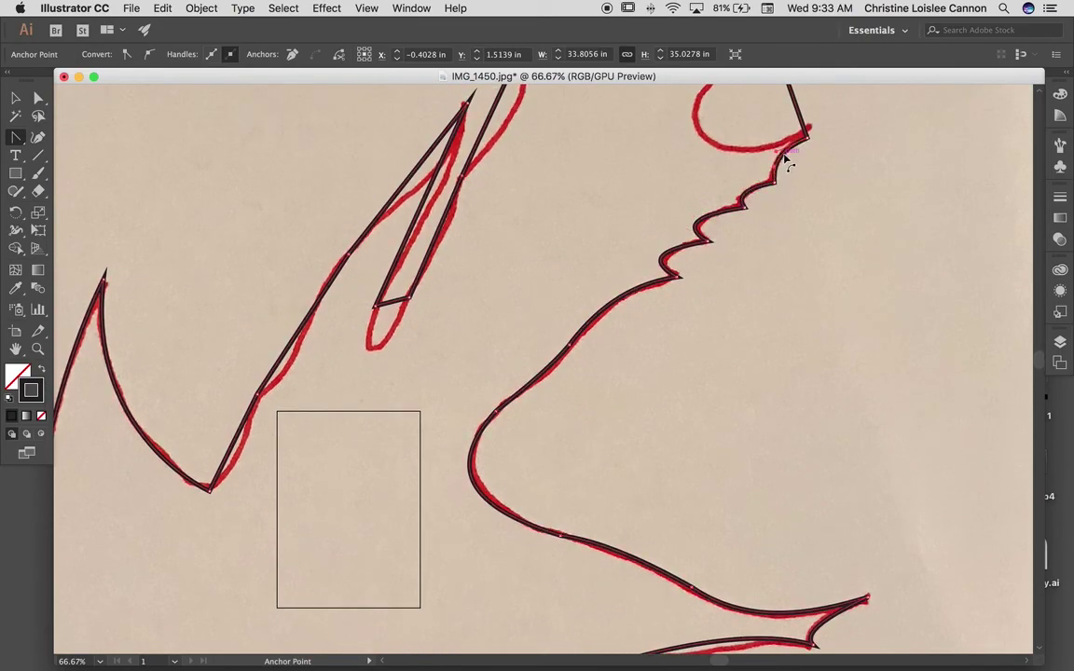
- Pull the segment above the scalloped notches into a deep rounded inlet and adjust both handles to follow the red line
{"action": "scroll", "coordinate": [811, 165], "scroll_direction": "up", "scroll_amount": 5}
{"action": "left_click_drag", "start_coordinate": [788, 166], "coordinate": [694, 220]}
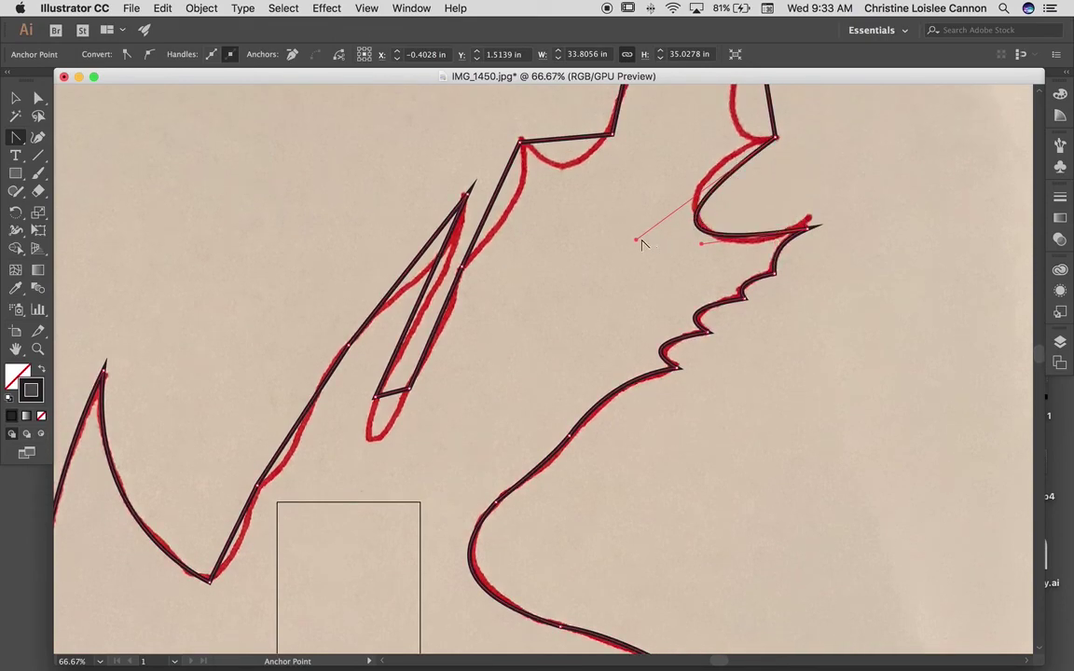
{"action": "left_click_drag", "start_coordinate": [637, 242], "coordinate": [628, 197]}
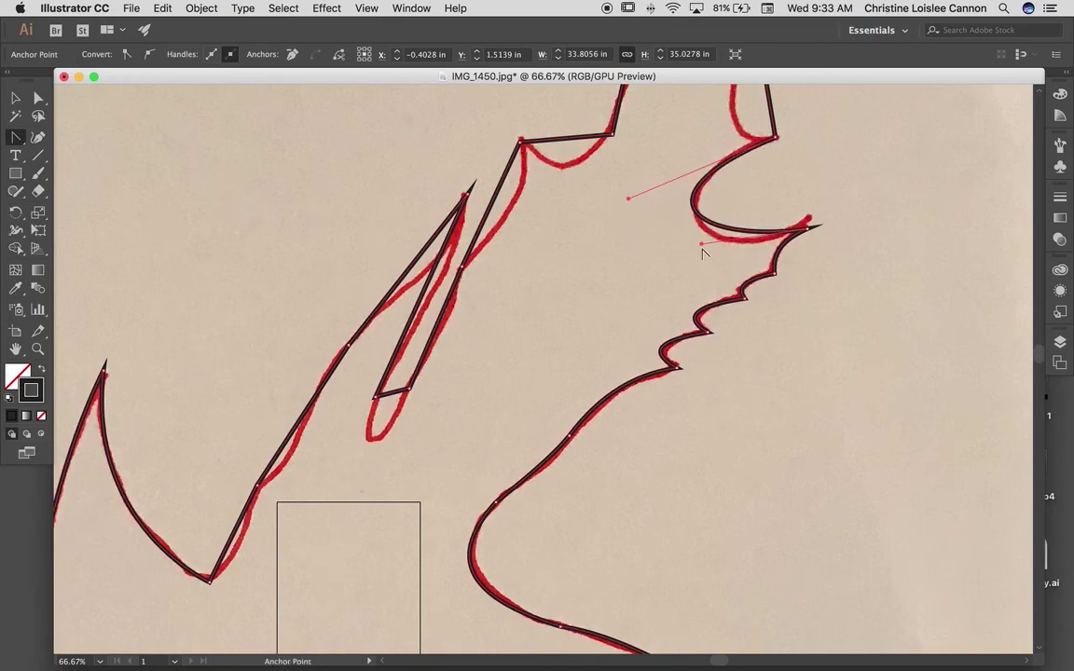
{"action": "left_click_drag", "start_coordinate": [701, 244], "coordinate": [699, 269]}
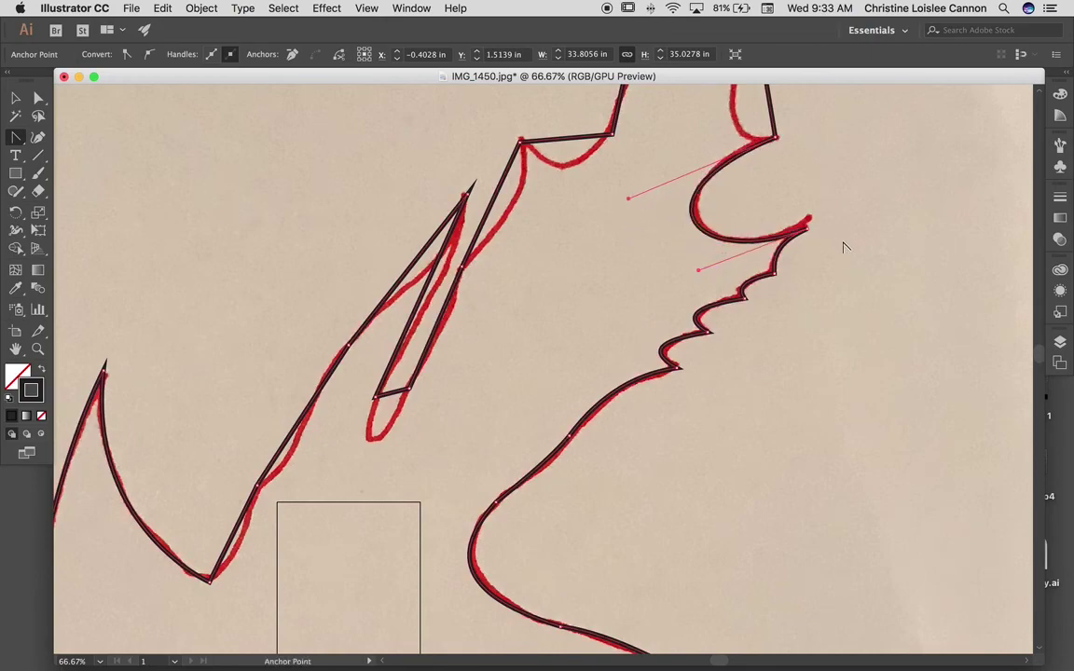
- Curve the upper arm's remaining right-side segments, its pointed tip and the first scallops down its left side
{"action": "scroll", "coordinate": [839, 247], "scroll_direction": "up", "scroll_amount": 4}
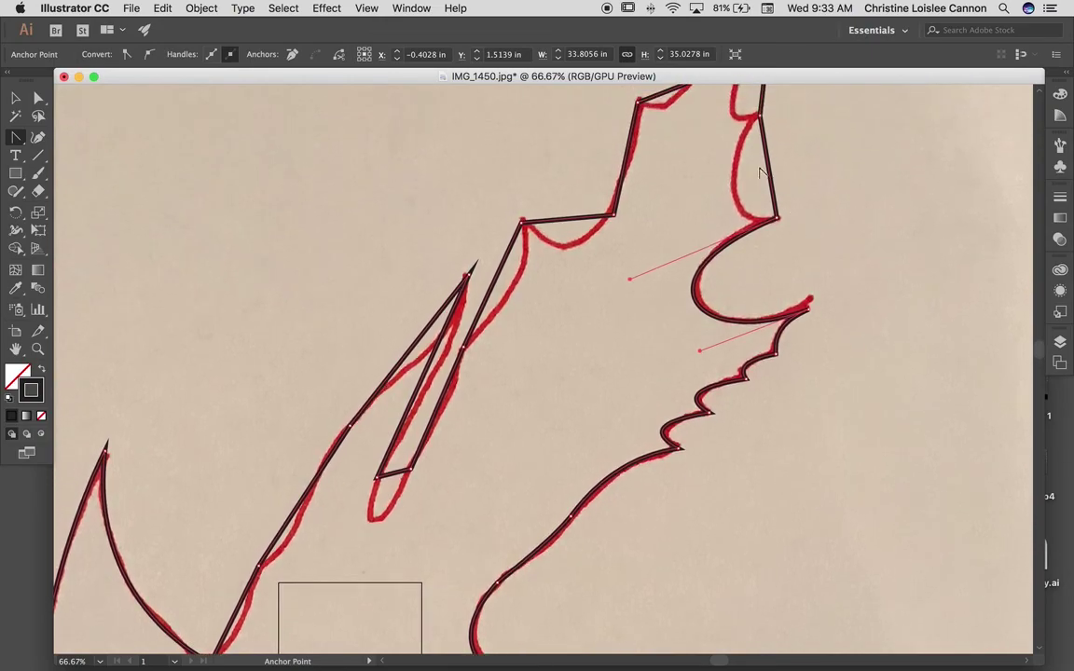
{"action": "mouse_move", "coordinate": [753, 174]}
{"action": "left_mouse_down"}
{"action": "mouse_move", "coordinate": [718, 187]}
{"action": "mouse_move", "coordinate": [737, 200]}
{"action": "mouse_move", "coordinate": [714, 172]}
{"action": "left_mouse_up"}
{"action": "mouse_move", "coordinate": [726, 222]}
{"action": "left_mouse_down"}
{"action": "mouse_move", "coordinate": [644, 271]}
{"action": "mouse_move", "coordinate": [718, 225]}
{"action": "left_mouse_up"}
{"action": "scroll", "coordinate": [823, 224], "scroll_direction": "up", "scroll_amount": 3}
{"action": "left_click_drag", "start_coordinate": [766, 138], "coordinate": [709, 173]}
{"action": "scroll", "coordinate": [812, 160], "scroll_direction": "up", "scroll_amount": 3}
{"action": "left_click", "coordinate": [760, 159]}
{"action": "left_click_drag", "start_coordinate": [667, 211], "coordinate": [672, 233]}
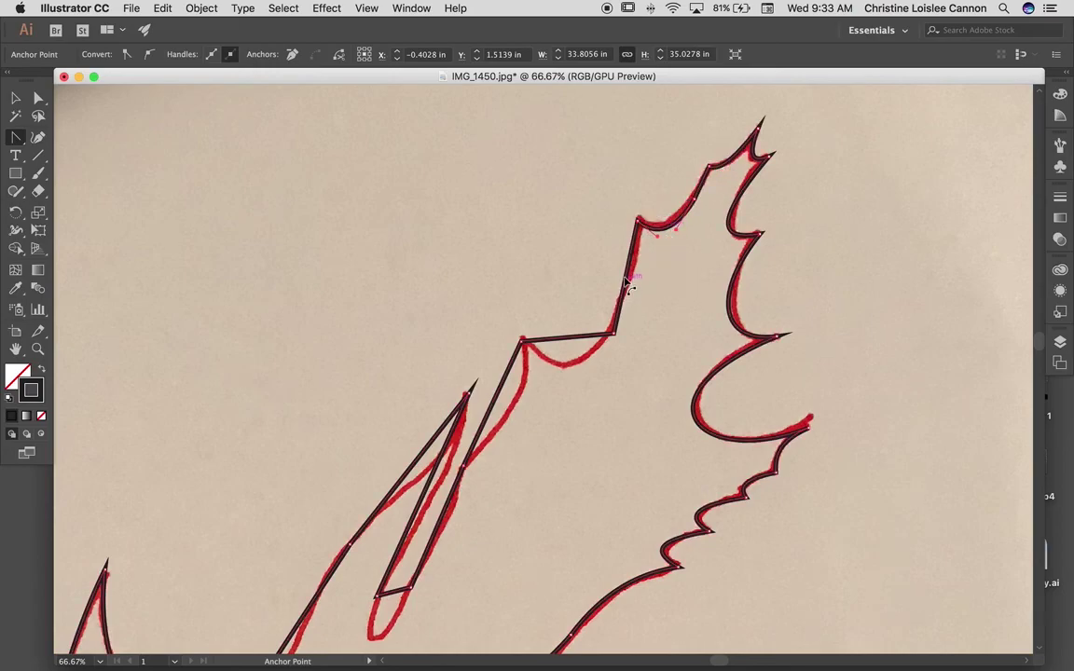
- Curve the upper arm's lower left edge and its wide scallop down to the opening of the narrow slit
{"action": "mouse_move", "coordinate": [634, 272]}
{"action": "left_mouse_down"}
{"action": "mouse_move", "coordinate": [634, 296]}
{"action": "mouse_move", "coordinate": [618, 283]}
{"action": "mouse_move", "coordinate": [630, 293]}
{"action": "left_mouse_up"}
{"action": "left_click_drag", "start_coordinate": [576, 343], "coordinate": [609, 368]}
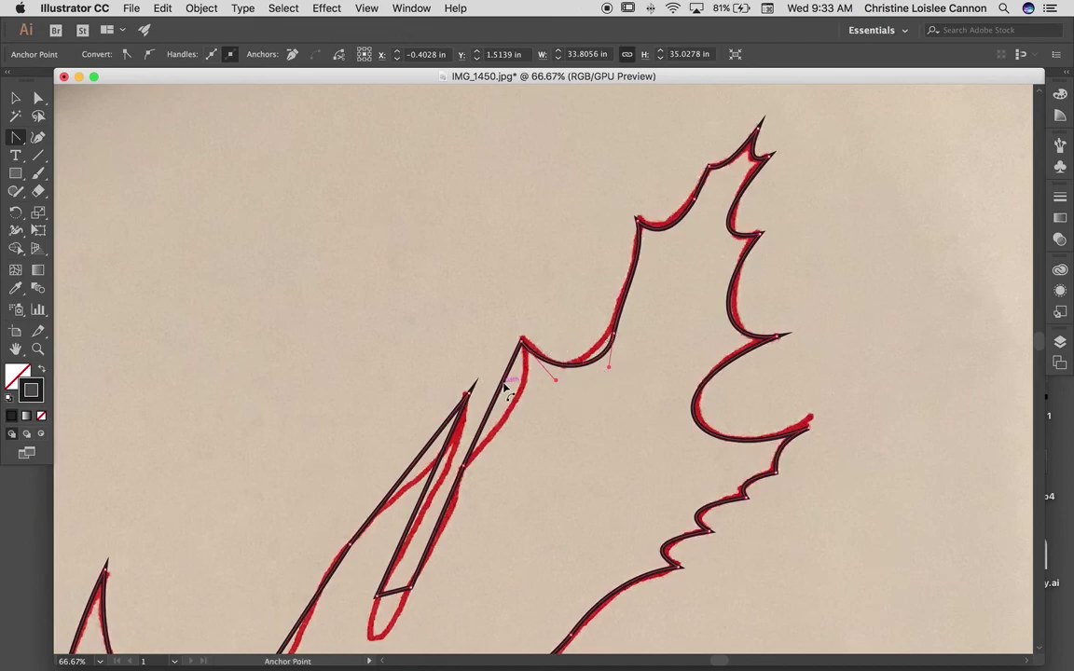
{"action": "mouse_move", "coordinate": [504, 386]}
{"action": "left_mouse_down"}
{"action": "mouse_move", "coordinate": [520, 412]}
{"action": "mouse_move", "coordinate": [521, 403]}
{"action": "left_mouse_up"}
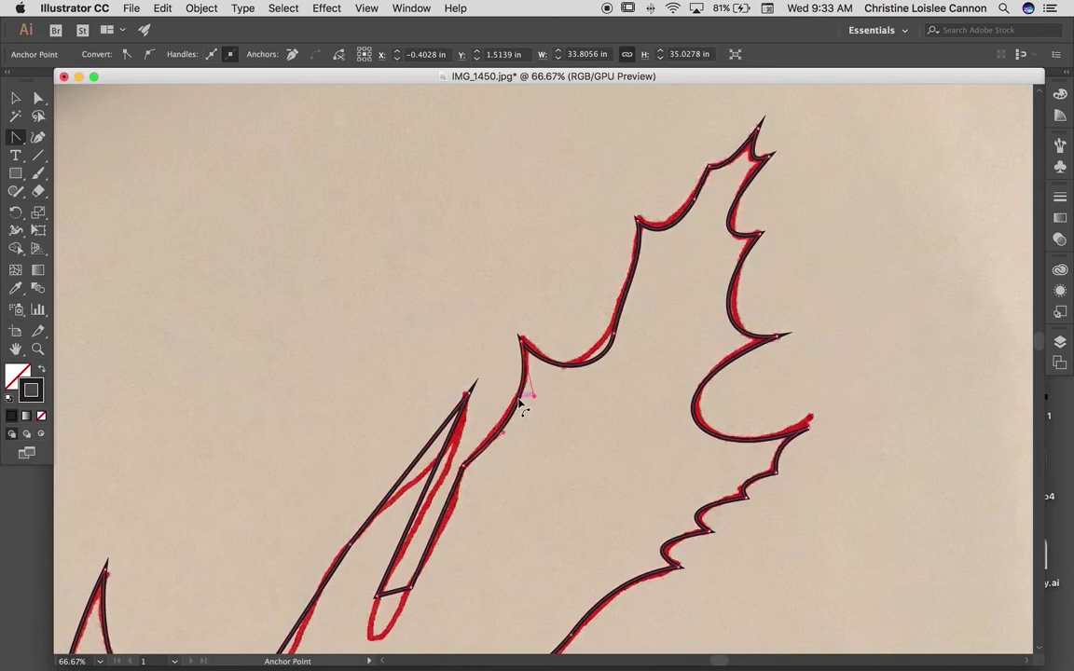
- Curve both sides of the narrow slit and stretch its short end segment into a rounded tip along the red outline
{"action": "scroll", "coordinate": [526, 411], "scroll_direction": "down", "scroll_amount": 5}
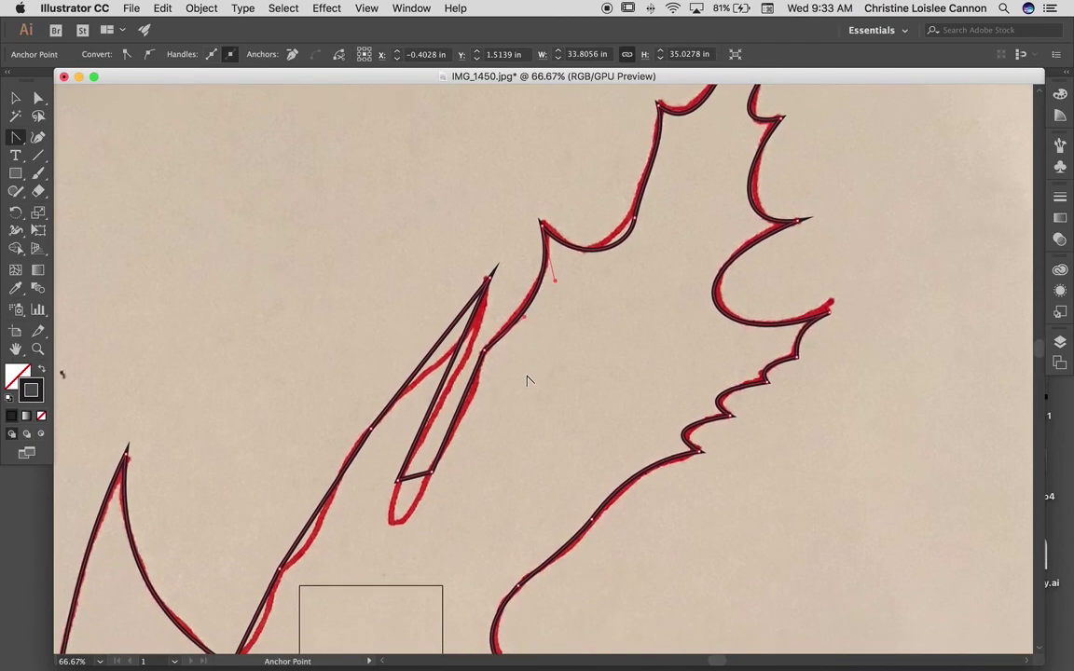
{"action": "left_click_drag", "start_coordinate": [474, 300], "coordinate": [469, 306]}
{"action": "left_click_drag", "start_coordinate": [414, 378], "coordinate": [399, 433]}
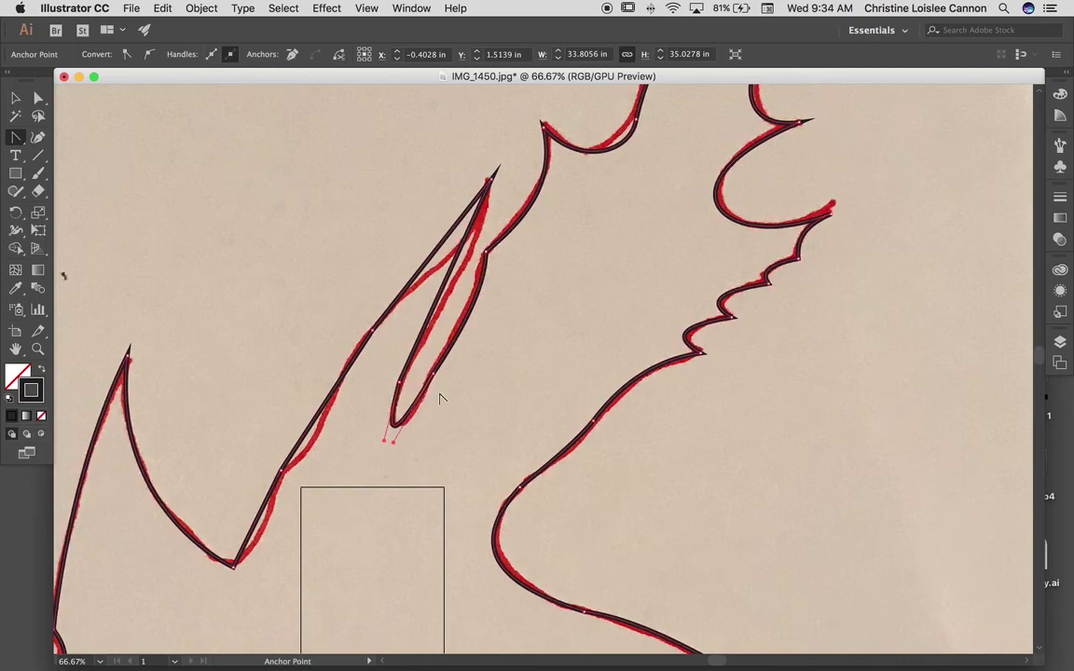
{"action": "left_click_drag", "start_coordinate": [437, 320], "coordinate": [437, 328]}
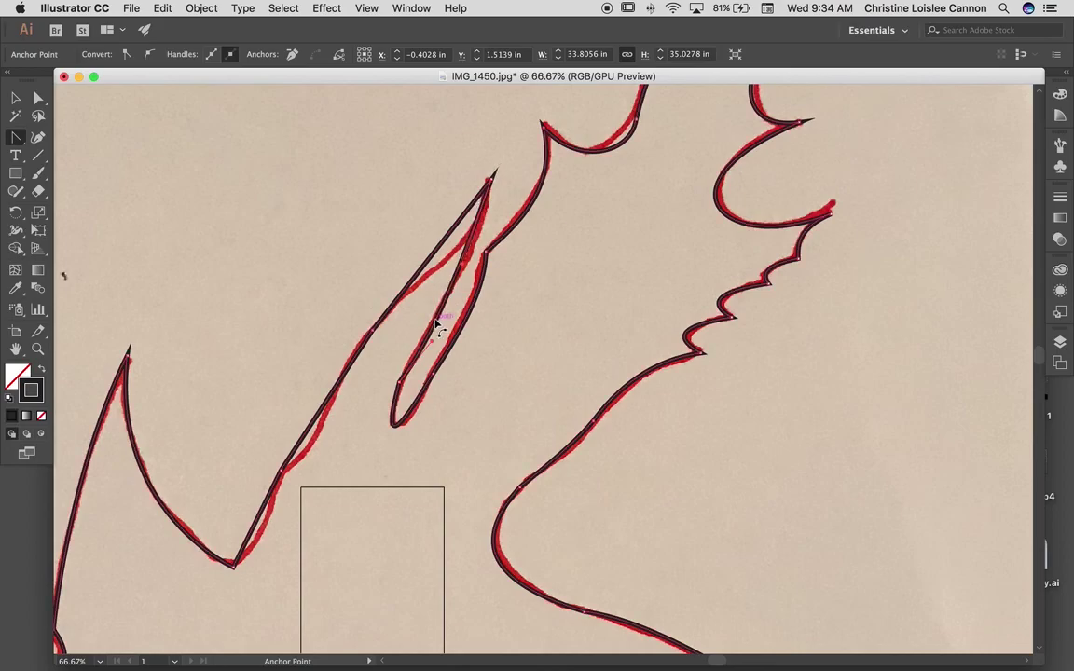
{"action": "left_click", "coordinate": [399, 406]}
{"action": "left_click_drag", "start_coordinate": [387, 444], "coordinate": [369, 437]}
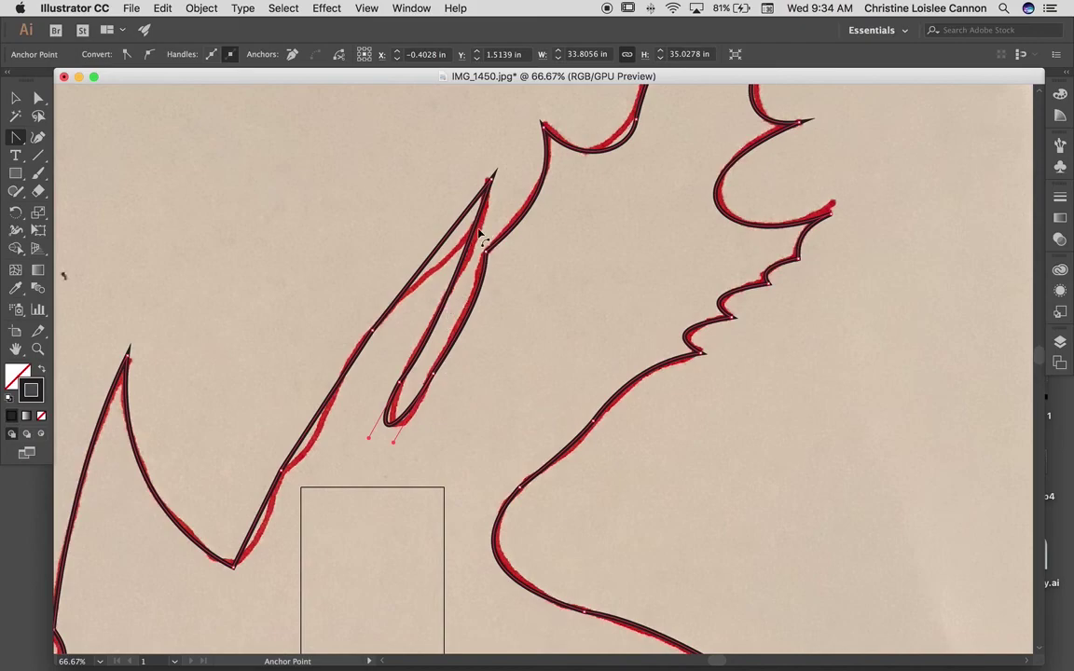
{"action": "left_click", "coordinate": [463, 257]}
- Curve the outer edge from the tip beside the slit down to the valley at the left spike's base
{"action": "left_click_drag", "start_coordinate": [464, 264], "coordinate": [430, 272]}
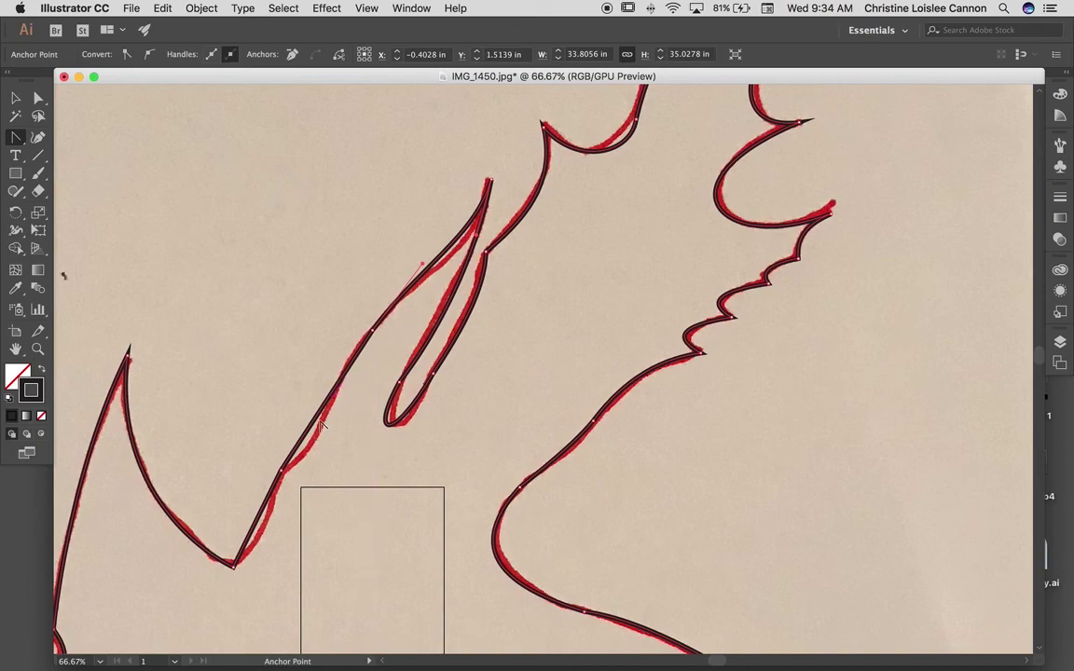
{"action": "left_click_drag", "start_coordinate": [315, 425], "coordinate": [328, 449]}
{"action": "left_click_drag", "start_coordinate": [371, 329], "coordinate": [314, 381]}
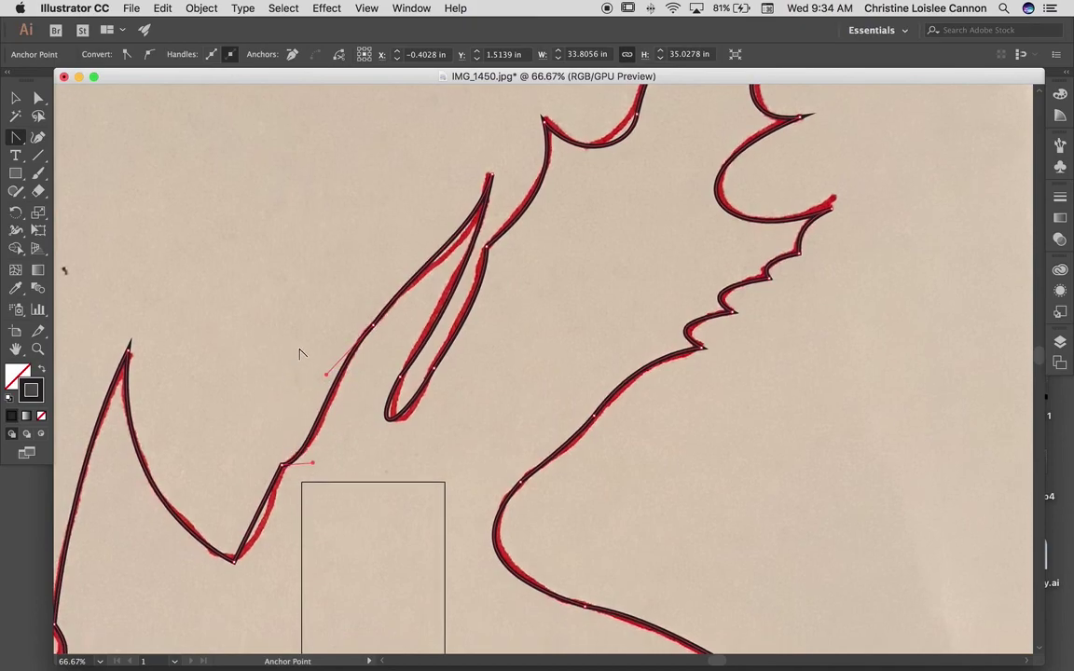
{"action": "scroll", "coordinate": [301, 352], "scroll_direction": "left", "scroll_amount": 3}
{"action": "scroll", "coordinate": [308, 347], "scroll_direction": "down", "scroll_amount": 1}
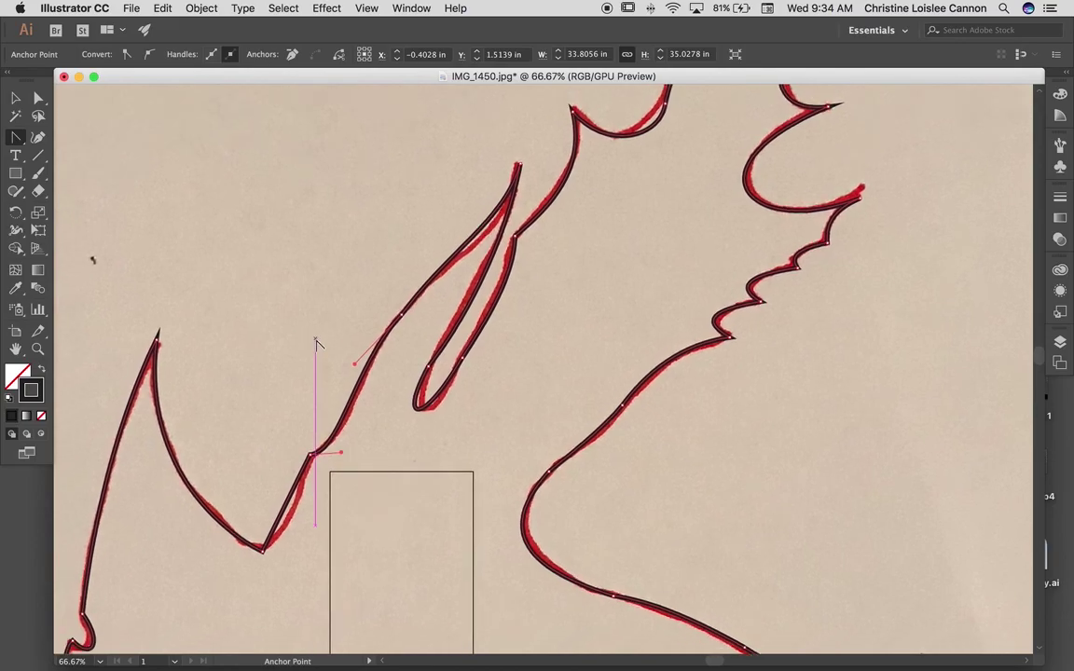
{"action": "mouse_move", "coordinate": [292, 501]}
{"action": "left_mouse_down"}
{"action": "mouse_move", "coordinate": [298, 513]}
{"action": "mouse_move", "coordinate": [308, 506]}
{"action": "left_mouse_up"}
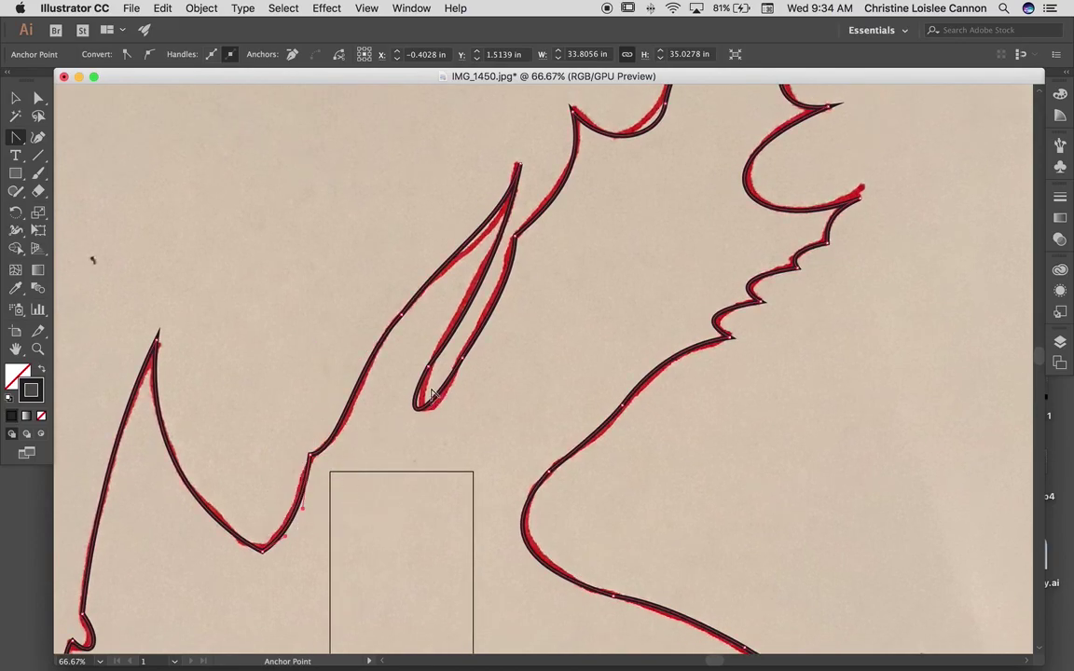
- Hide the photo on Layer 1 and swap the traced path's fill and stroke to make it a solid black silhouette
{"action": "key", "text": "super+minus"}
{"action": "key", "text": "super+minus"}
{"action": "key", "text": "super+minus"}
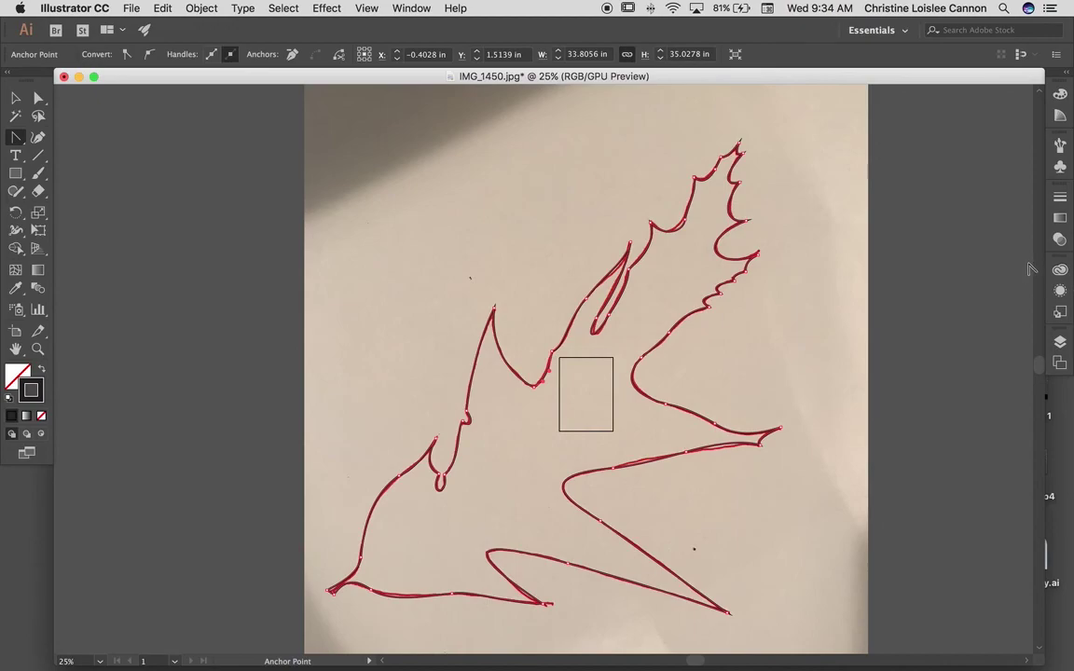
{"action": "left_click", "coordinate": [1060, 343]}
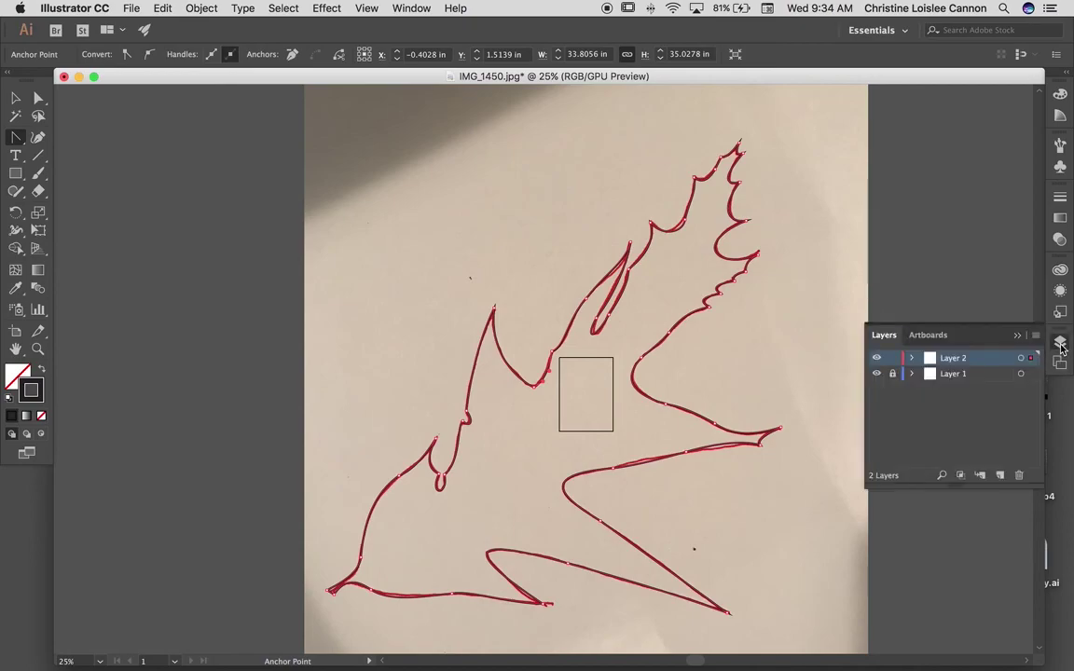
{"action": "left_click", "coordinate": [408, 8]}
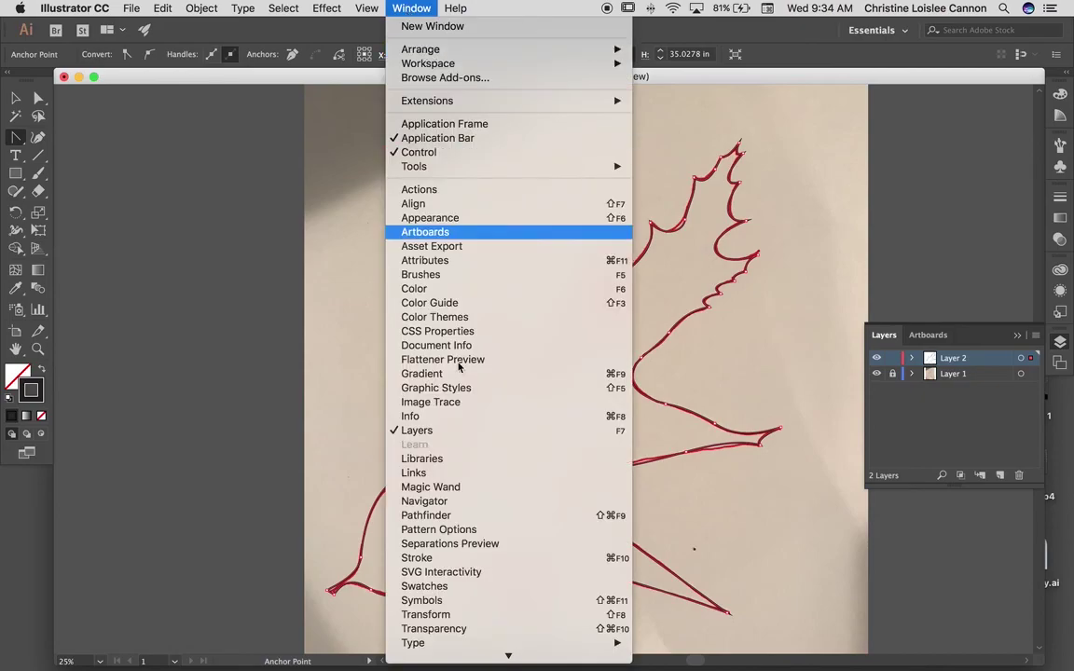
{"action": "left_click", "coordinate": [853, 393]}
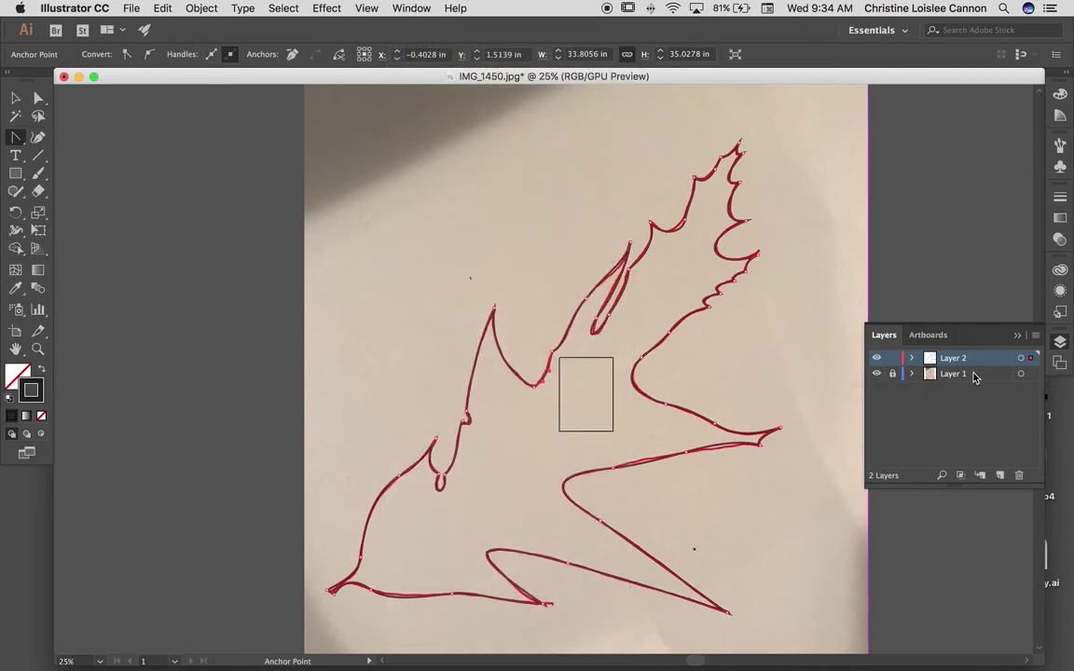
{"action": "left_click", "coordinate": [878, 373]}
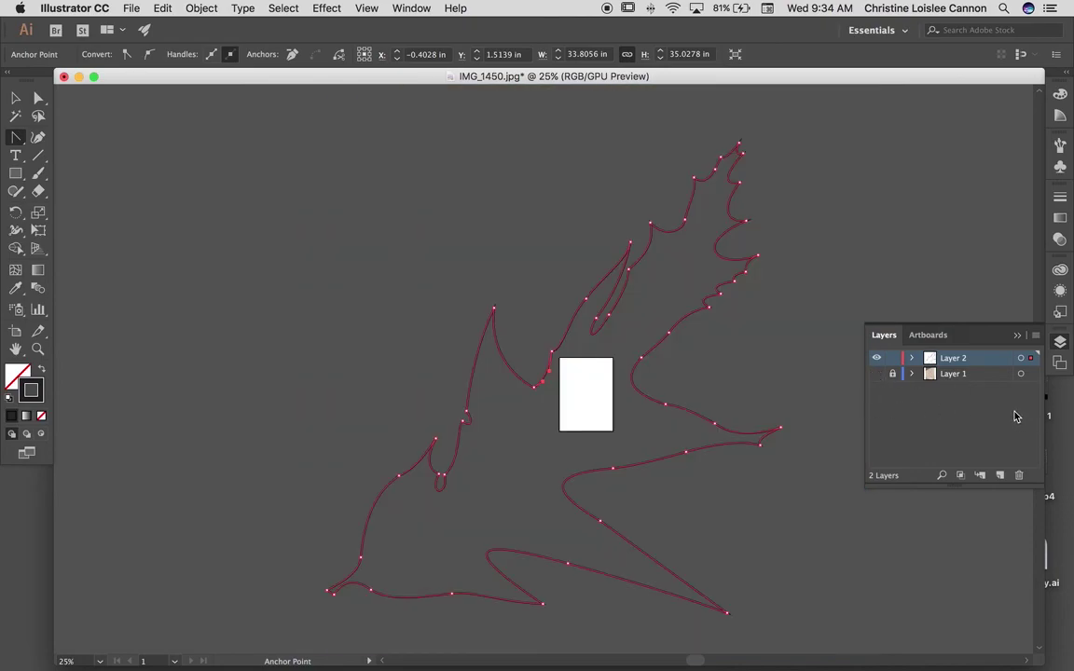
{"action": "left_click", "coordinate": [42, 374]}
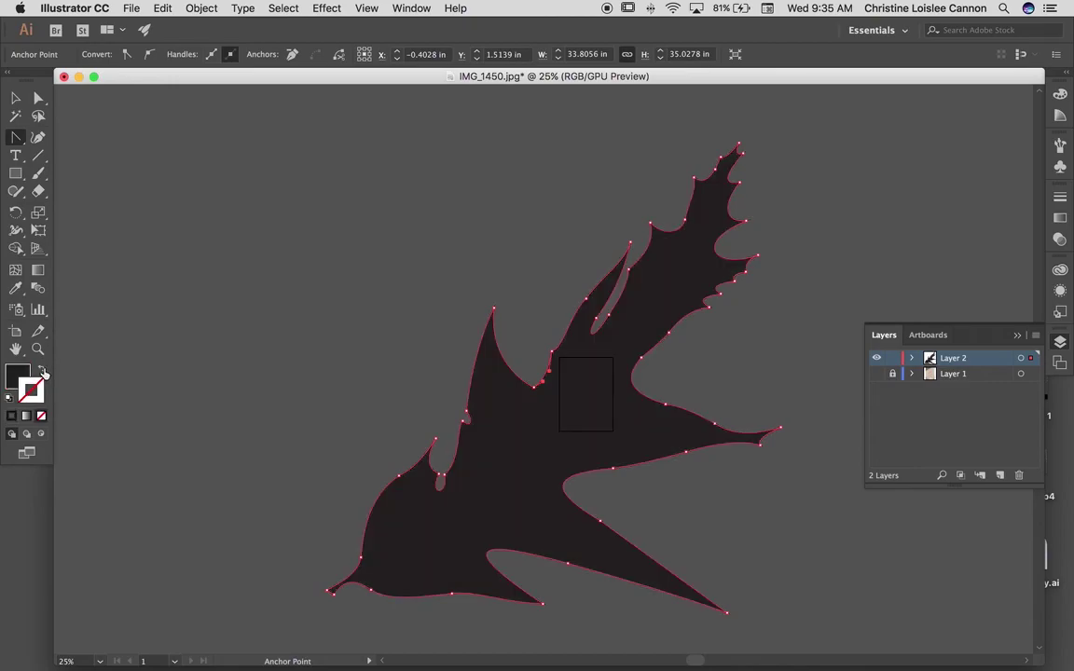
- Scale the black silhouette down proportionally with the Selection tool and place it inside the artboard
{"action": "left_click", "coordinate": [16, 98]}
{"action": "scroll", "coordinate": [673, 422], "scroll_direction": "down", "scroll_amount": 5}
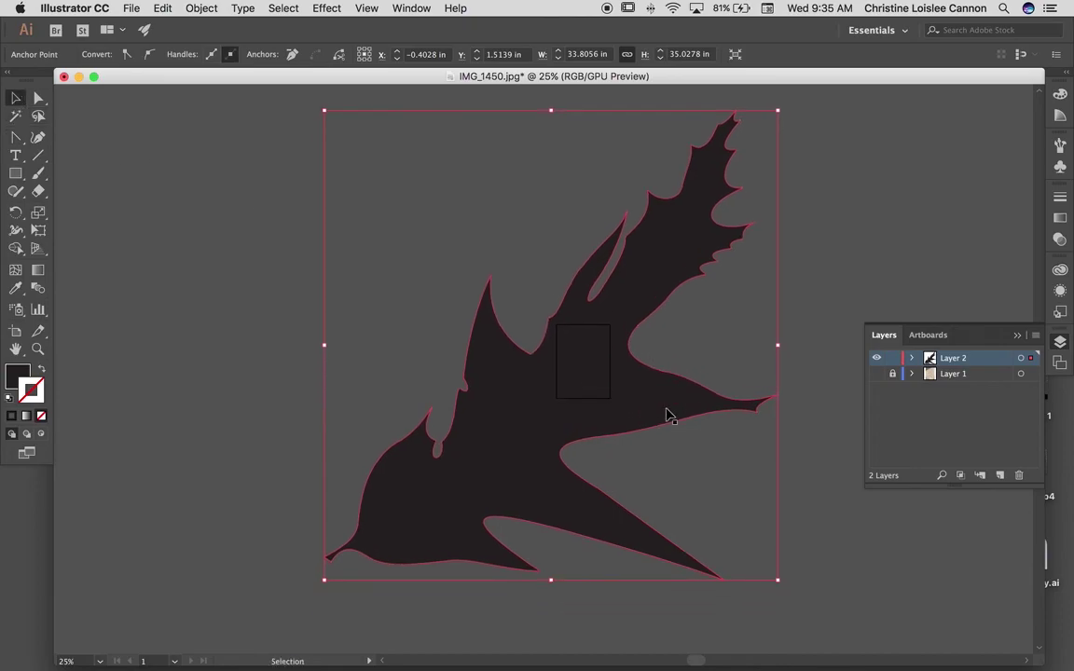
{"action": "scroll", "coordinate": [664, 413], "scroll_direction": "up", "scroll_amount": 1}
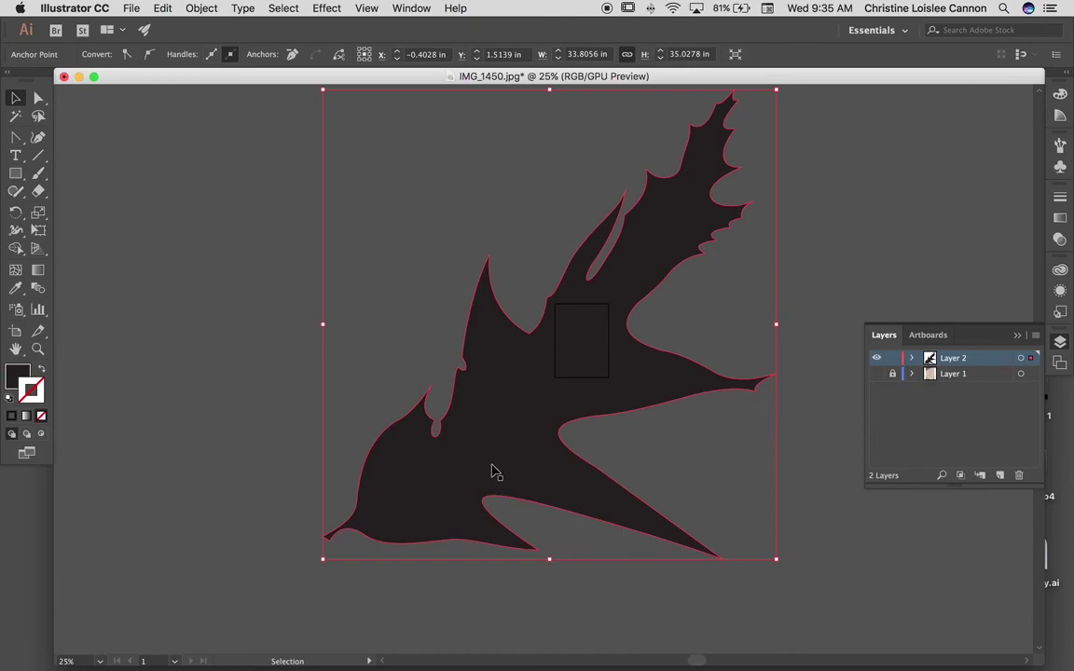
{"action": "left_click", "coordinate": [355, 548]}
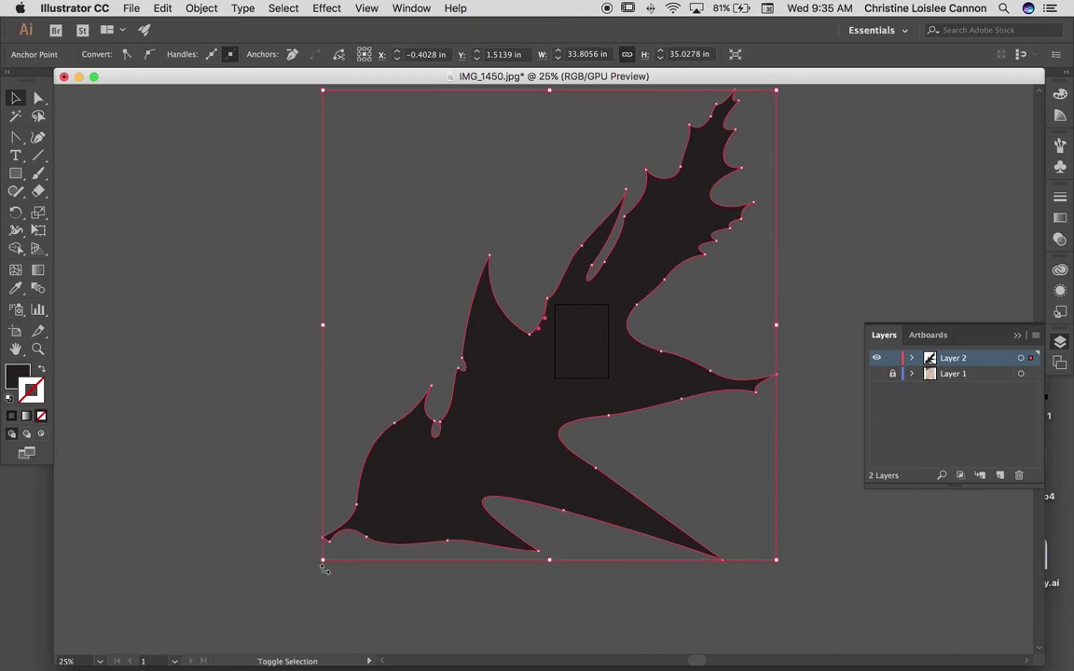
{"action": "left_click_drag", "start_coordinate": [324, 564], "coordinate": [554, 411]}
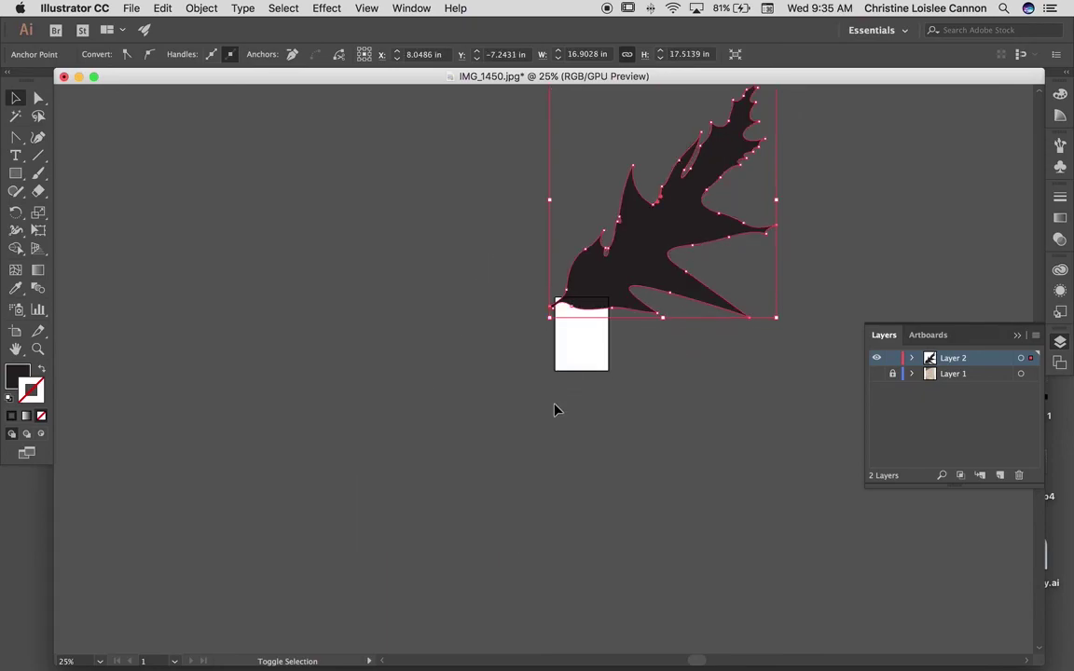
{"action": "scroll", "coordinate": [792, 270], "scroll_direction": "up", "scroll_amount": 5}
{"action": "left_click", "coordinate": [772, 187]}
{"action": "left_click_drag", "start_coordinate": [768, 184], "coordinate": [608, 351]}
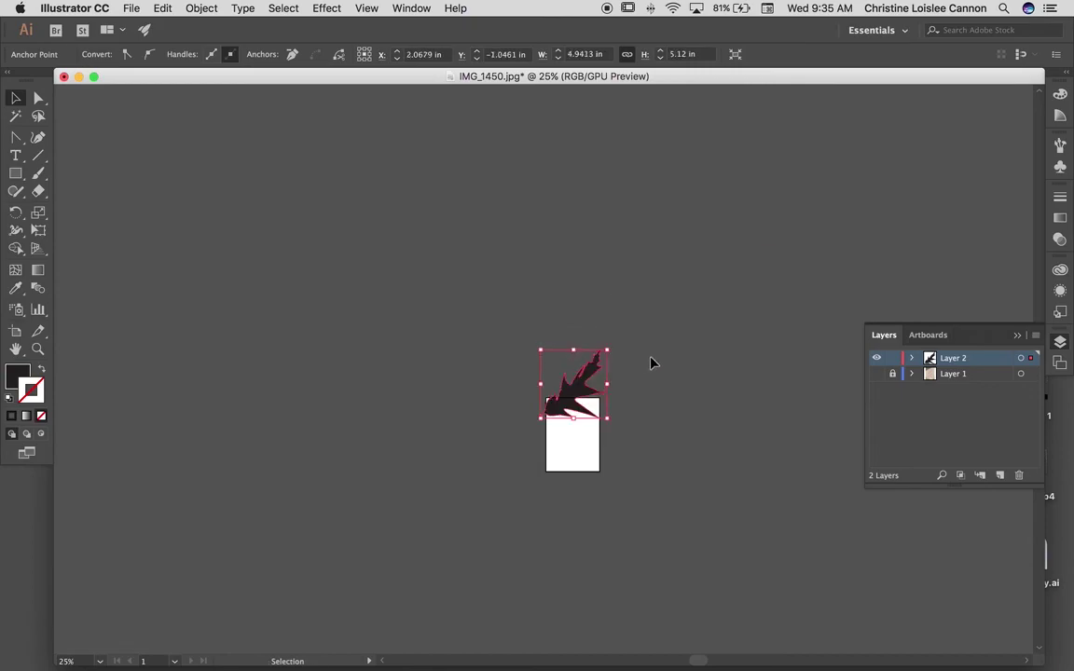
{"action": "left_click_drag", "start_coordinate": [569, 401], "coordinate": [581, 445]}
{"action": "left_click_drag", "start_coordinate": [617, 394], "coordinate": [593, 425]}
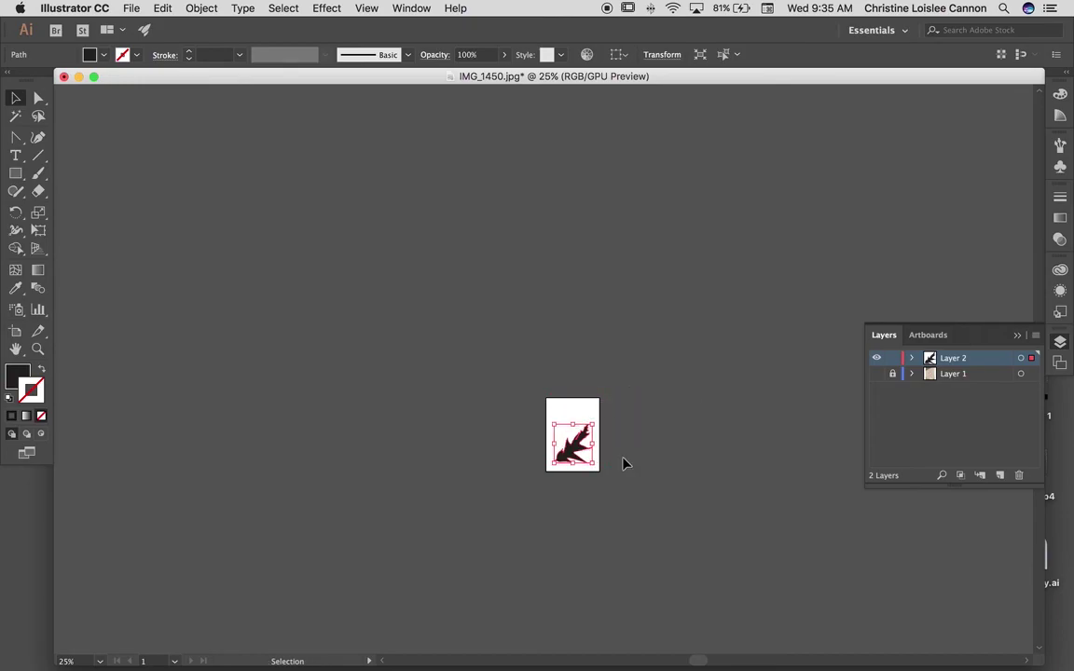
- Stretch the silhouette slightly wider and switch to the Direct Selection tool to show its anchor points
{"action": "key", "text": "a"}
{"action": "key", "text": "super+equal"}
{"action": "key", "text": "super+equal"}
{"action": "key", "text": "super+equal"}
{"action": "key", "text": "super+equal"}
{"action": "key", "text": "super+equal"}
{"action": "key", "text": "super+equal"}
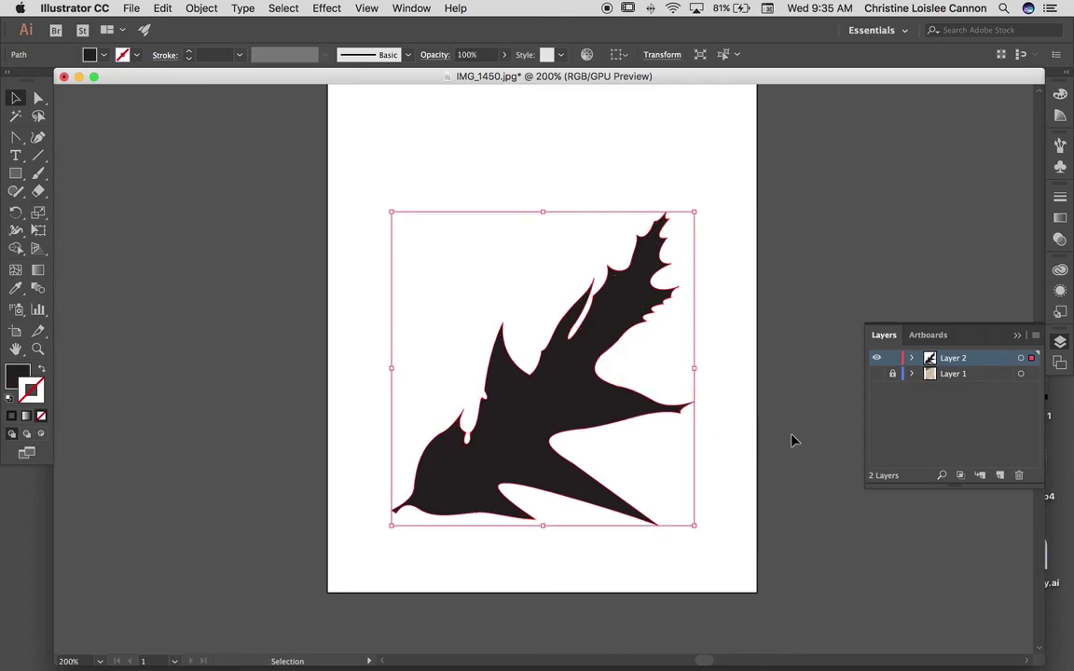
{"action": "mouse_move", "coordinate": [694, 370]}
{"action": "left_mouse_down"}
{"action": "mouse_move", "coordinate": [750, 367]}
{"action": "mouse_move", "coordinate": [659, 371]}
{"action": "mouse_move", "coordinate": [834, 374]}
{"action": "mouse_move", "coordinate": [692, 372]}
{"action": "mouse_move", "coordinate": [701, 369]}
{"action": "left_mouse_up"}
{"action": "key", "text": "a"}
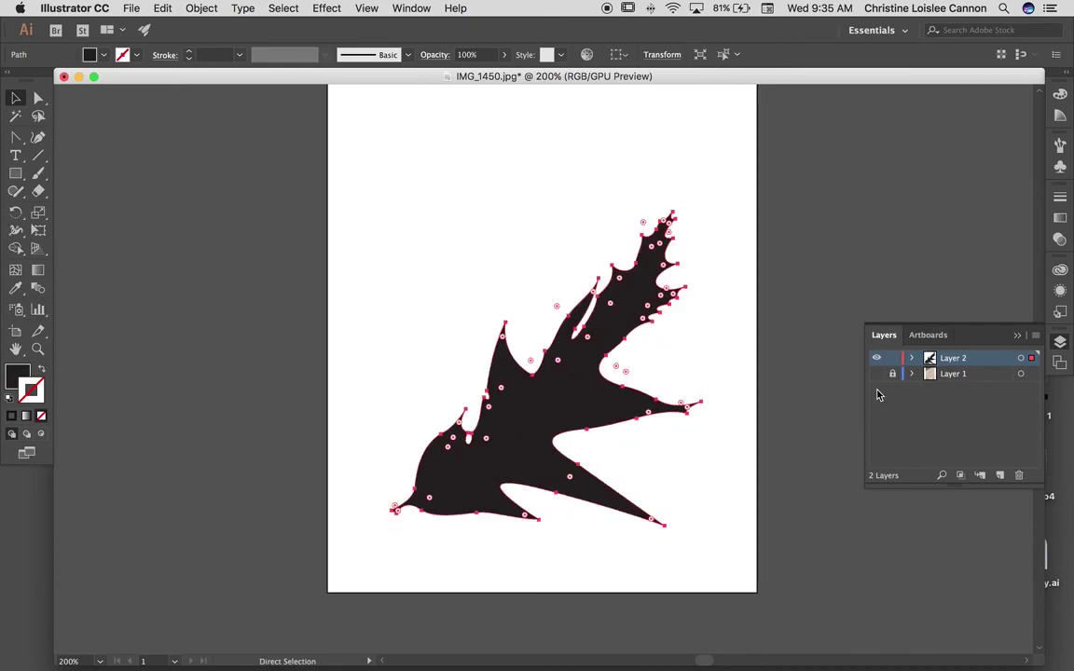
- Undo the most recent horizontal stretching of the black silhouette
{"action": "key", "text": "super+z"}
{"action": "key", "text": "super+z"}
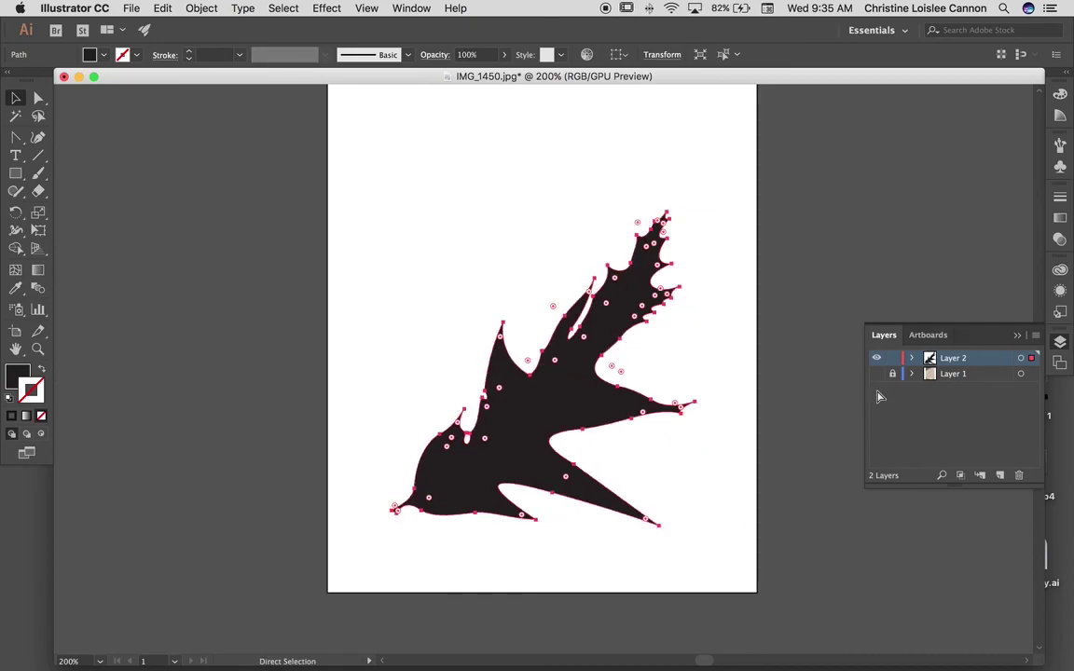
{"action": "key", "text": "super+z"}
- Enlarge the silhouette proportionally with the Selection tool to nearly the artboard's full width and place it around the artboard's middle
{"action": "key", "text": "v"}
{"action": "left_click_drag", "start_coordinate": [700, 318], "coordinate": [569, 359]}
{"action": "left_click_drag", "start_coordinate": [260, 568], "coordinate": [422, 470]}
{"action": "left_click_drag", "start_coordinate": [597, 260], "coordinate": [545, 346]}
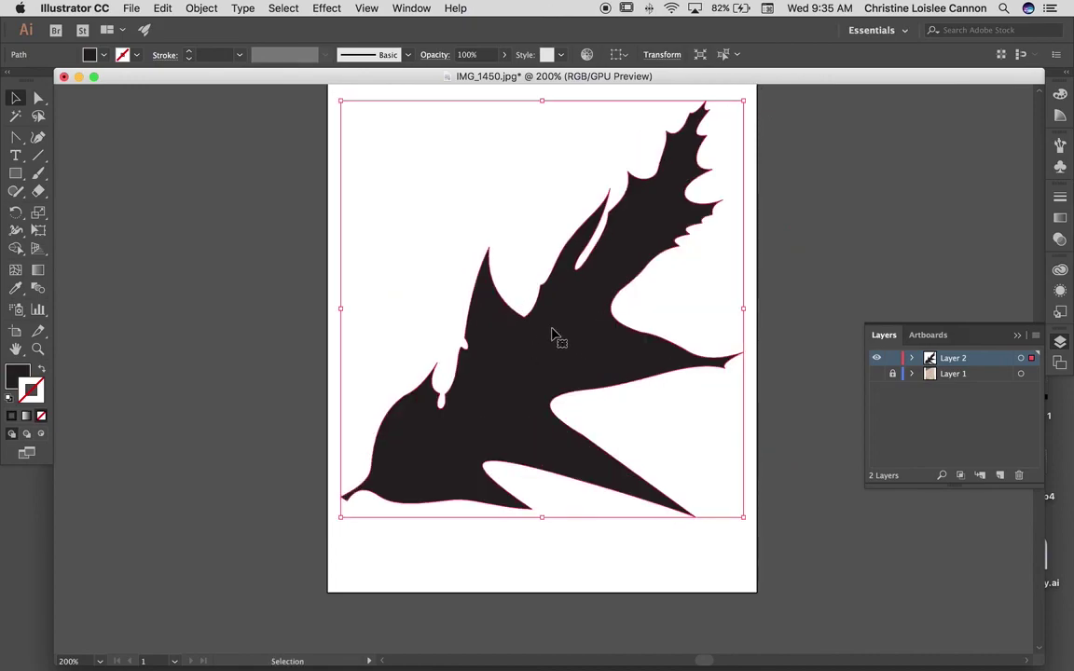
{"action": "scroll", "coordinate": [537, 336], "scroll_direction": "up", "scroll_amount": 2}
{"action": "scroll", "coordinate": [537, 334], "scroll_direction": "up", "scroll_amount": 1}
{"action": "scroll", "coordinate": [536, 324], "scroll_direction": "down", "scroll_amount": 1}
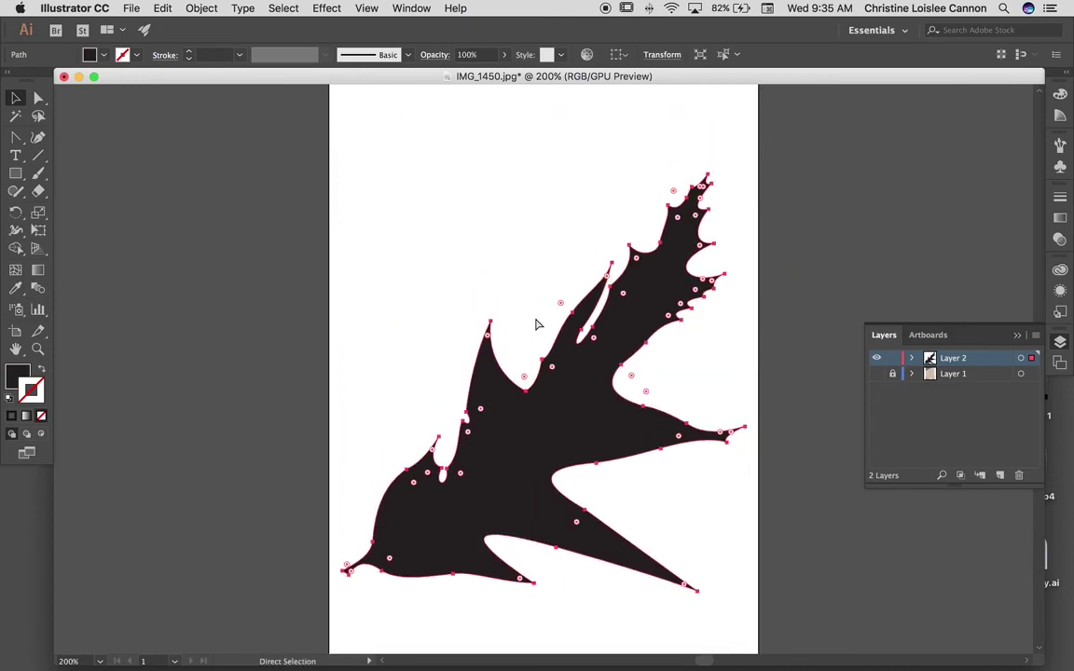
{"action": "scroll", "coordinate": [539, 322], "scroll_direction": "down", "scroll_amount": 1}
{"action": "left_click", "coordinate": [892, 374]}
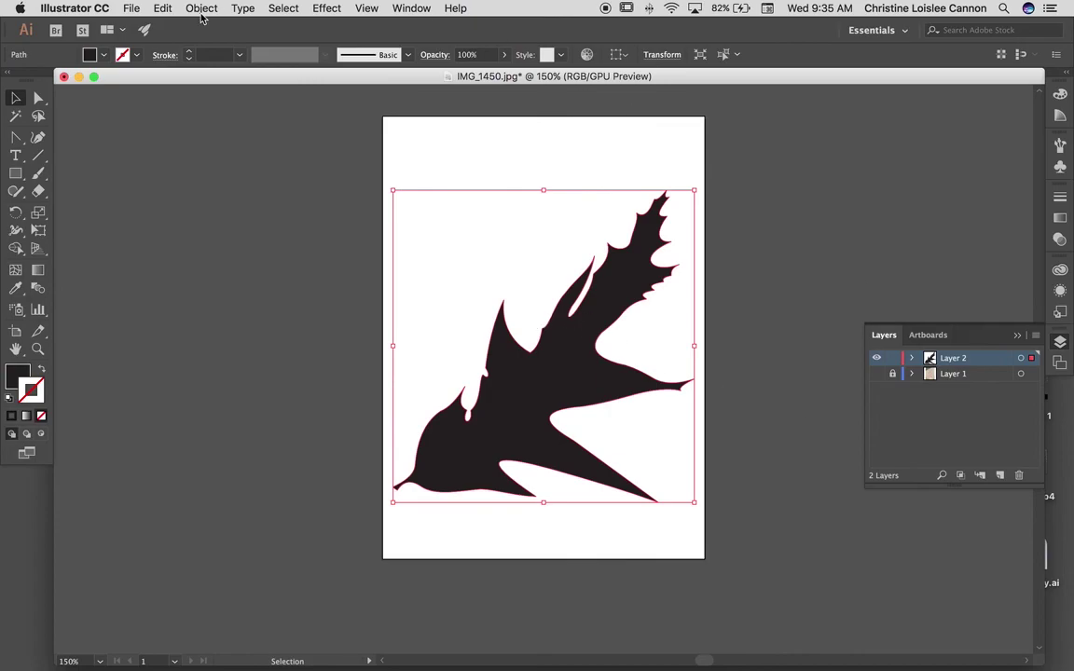
{"action": "left_click", "coordinate": [132, 8]}
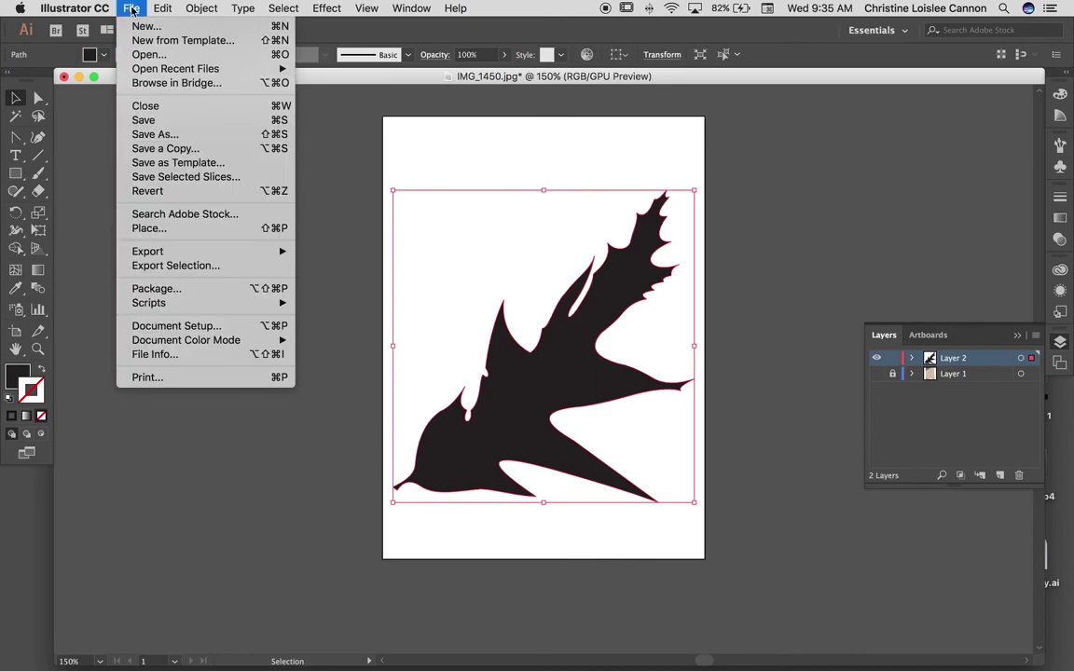
{"action": "mouse_move", "coordinate": [284, 69]}
{"action": "left_click", "coordinate": [146, 56]}
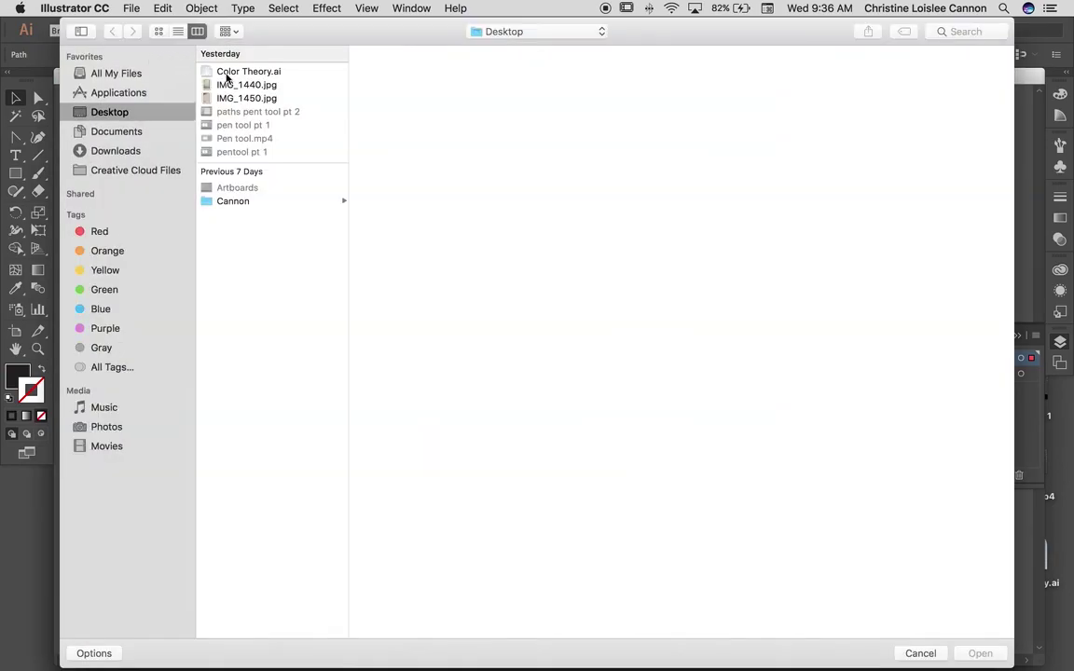
{"action": "left_click", "coordinate": [233, 202]}
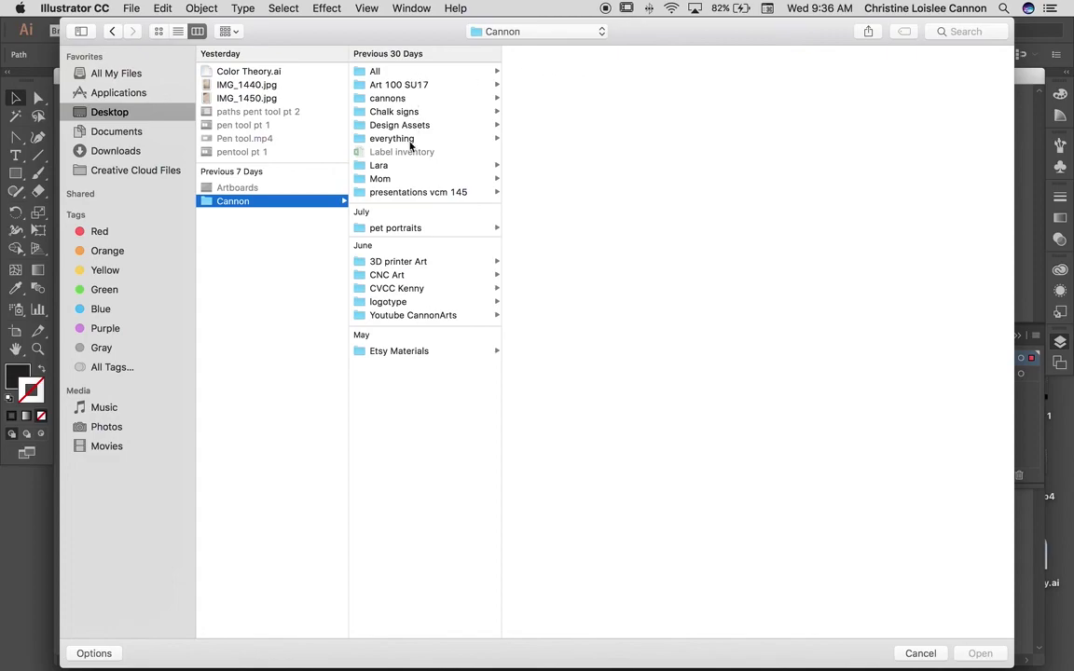
{"action": "left_click", "coordinate": [413, 315]}
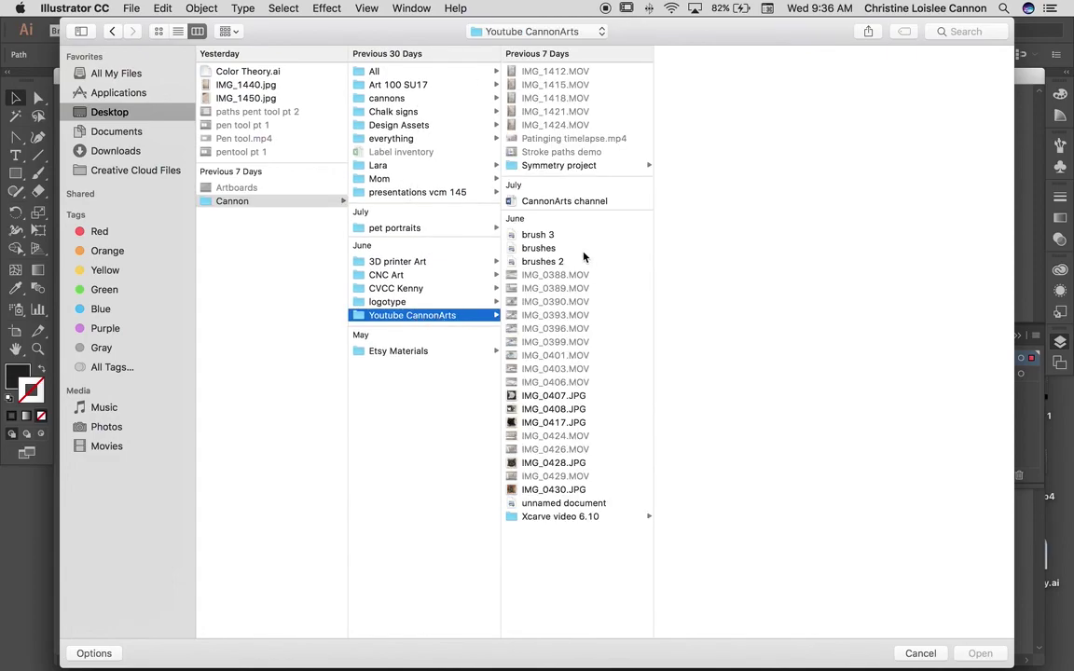
{"action": "key", "text": "Left"}
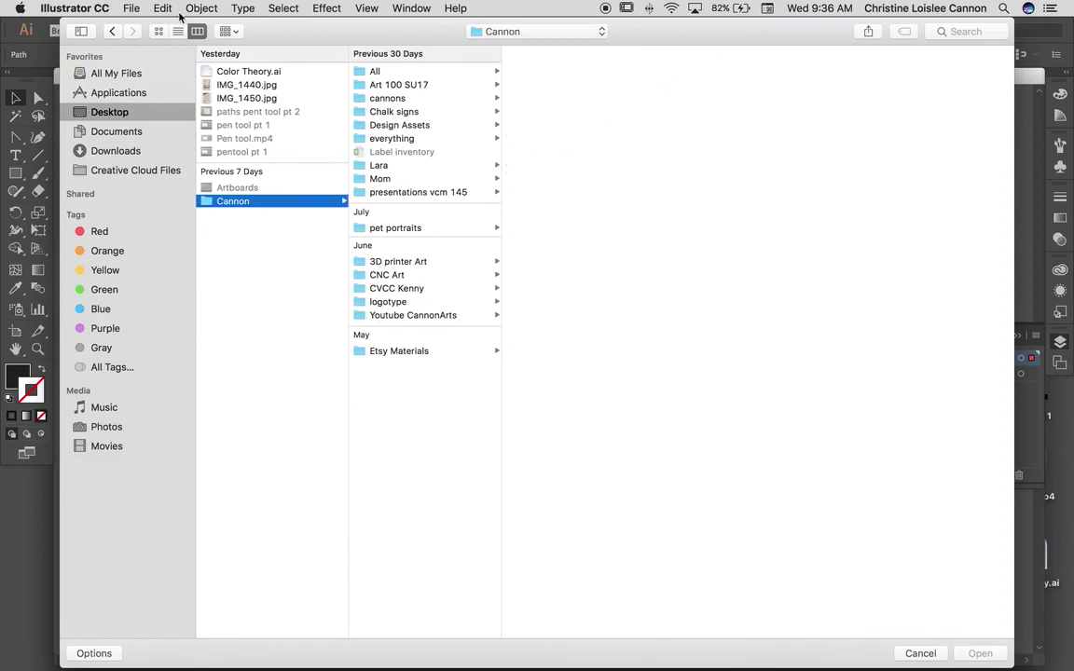
{"action": "left_click", "coordinate": [923, 655]}
- Save the document to the Desktop as "color theory 1" in Adobe Illustrator (ai) format, keeping the default Illustrator CC options
{"action": "left_click", "coordinate": [132, 10]}
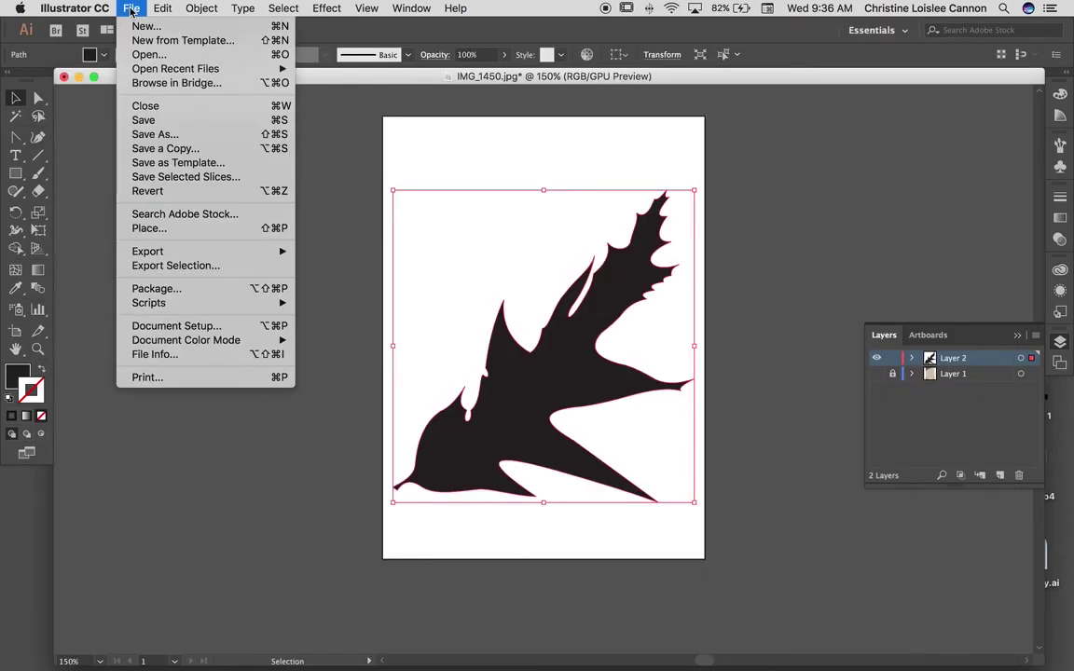
{"action": "left_click", "coordinate": [155, 134]}
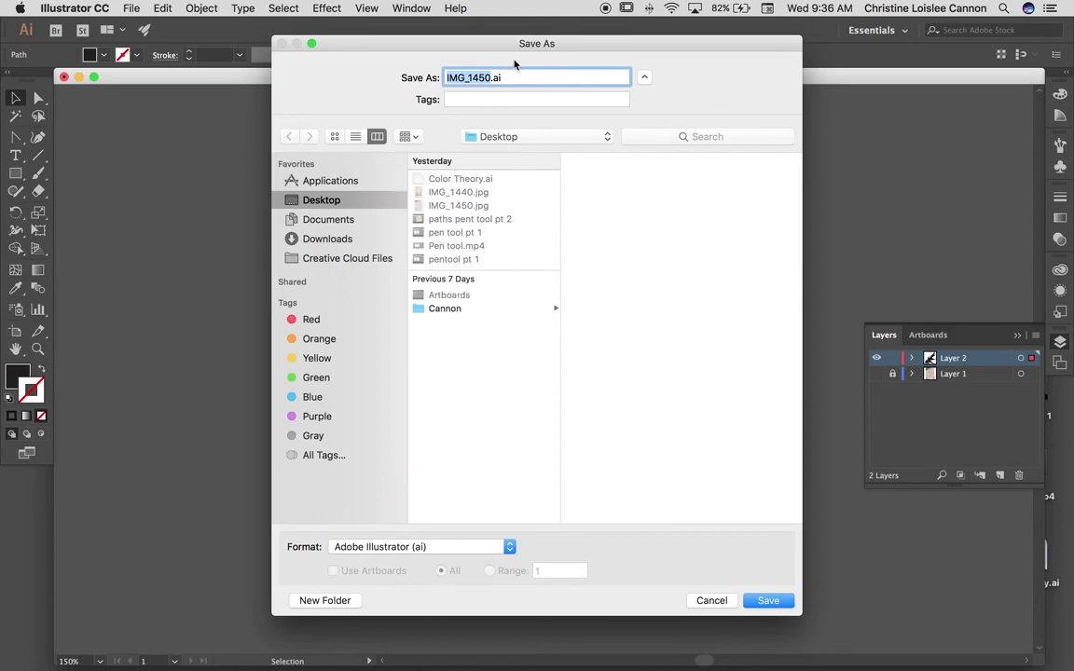
{"action": "type", "text": "color theory 1"}
{"action": "left_click", "coordinate": [768, 601]}
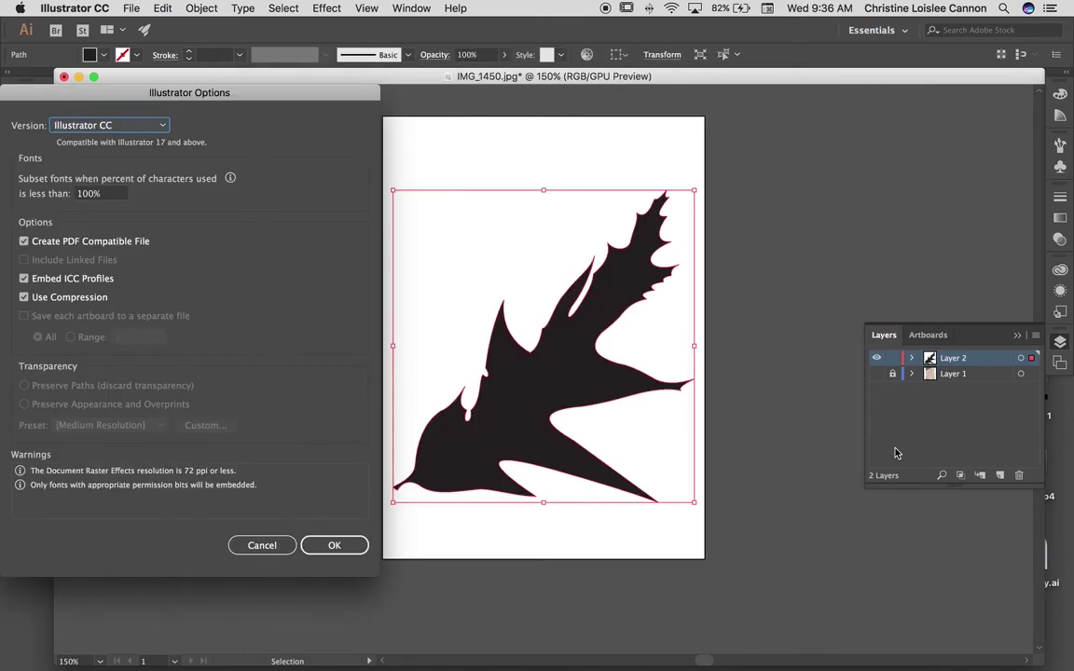
{"action": "left_click", "coordinate": [333, 545]}
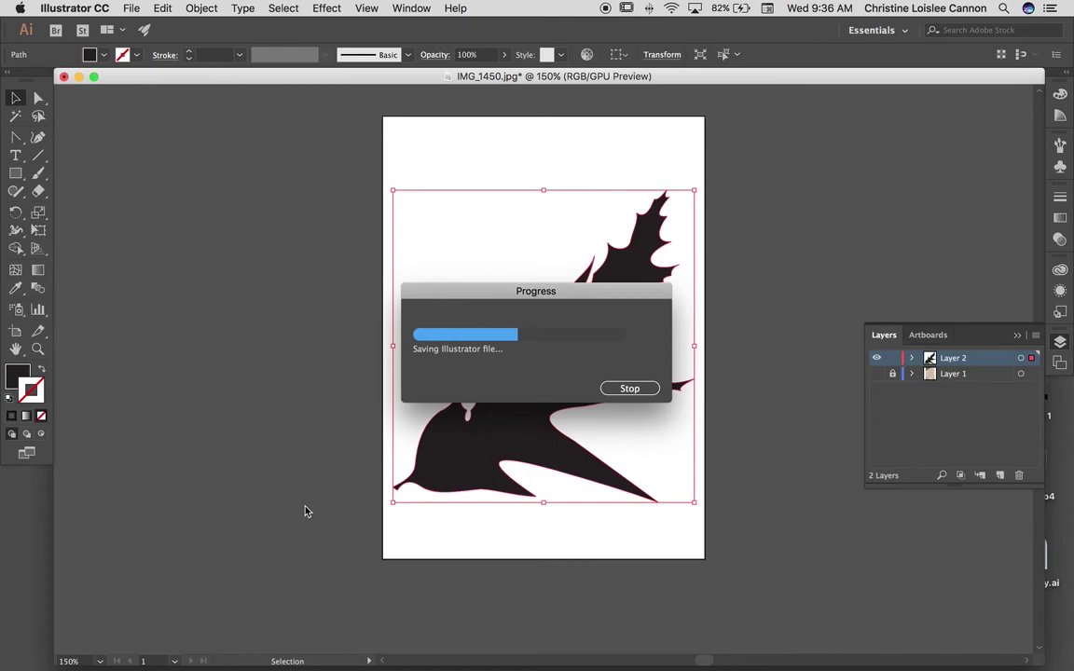
- Show, unlock and delete Layer 1 with the photo, confirm the deletion, and deselect the silhouette
{"action": "scroll", "coordinate": [438, 508], "scroll_direction": "left", "scroll_amount": 1}
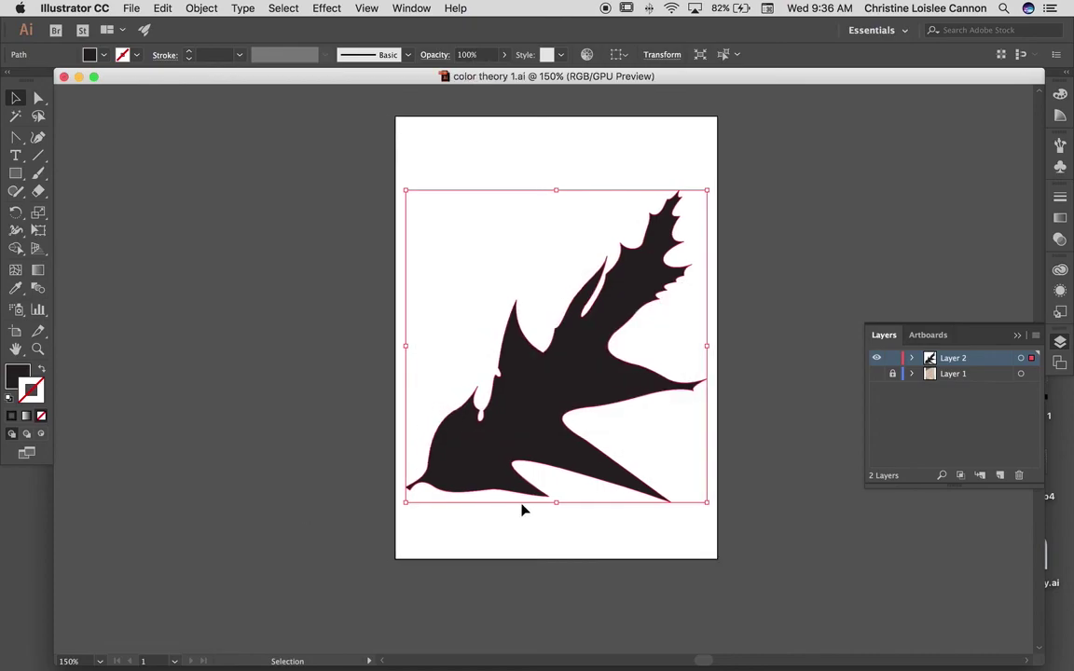
{"action": "left_click", "coordinate": [877, 373]}
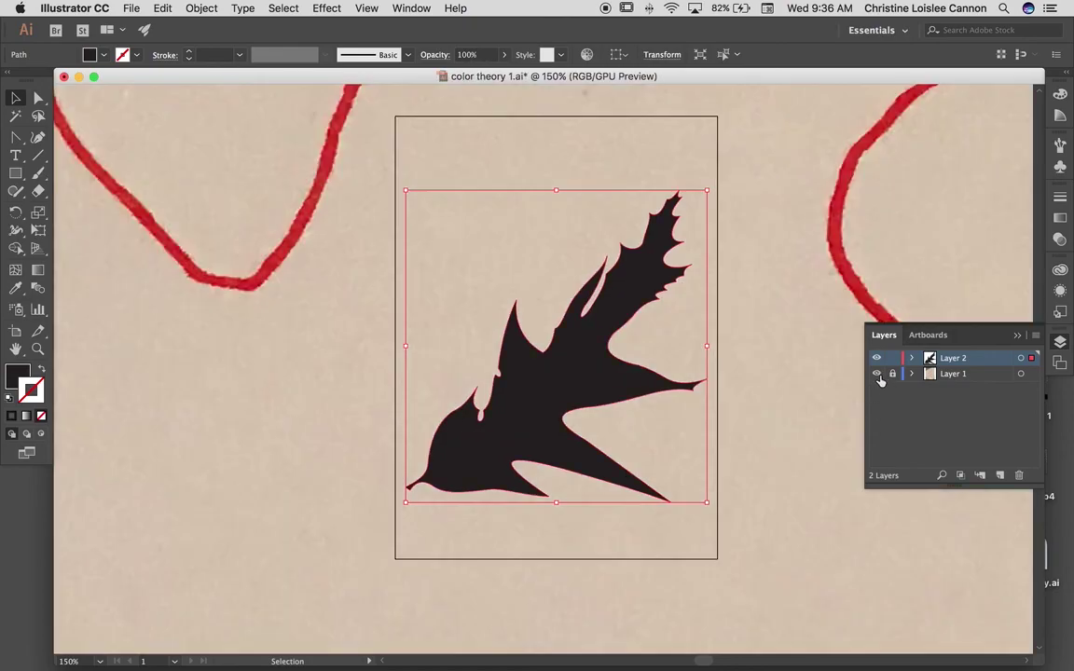
{"action": "left_click", "coordinate": [951, 375]}
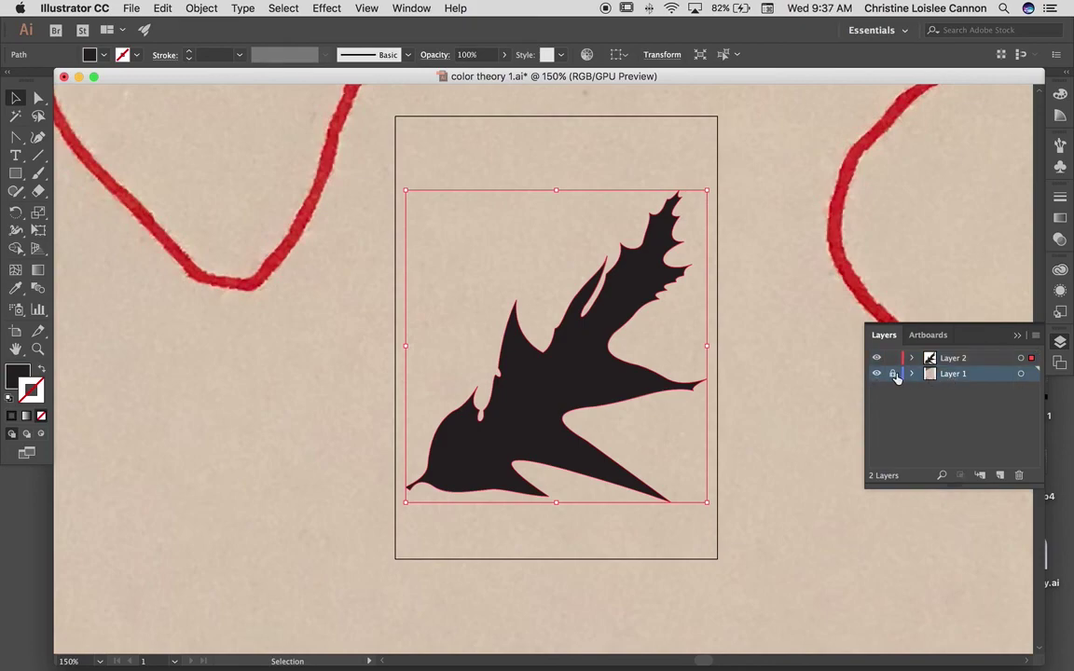
{"action": "left_click", "coordinate": [1020, 476]}
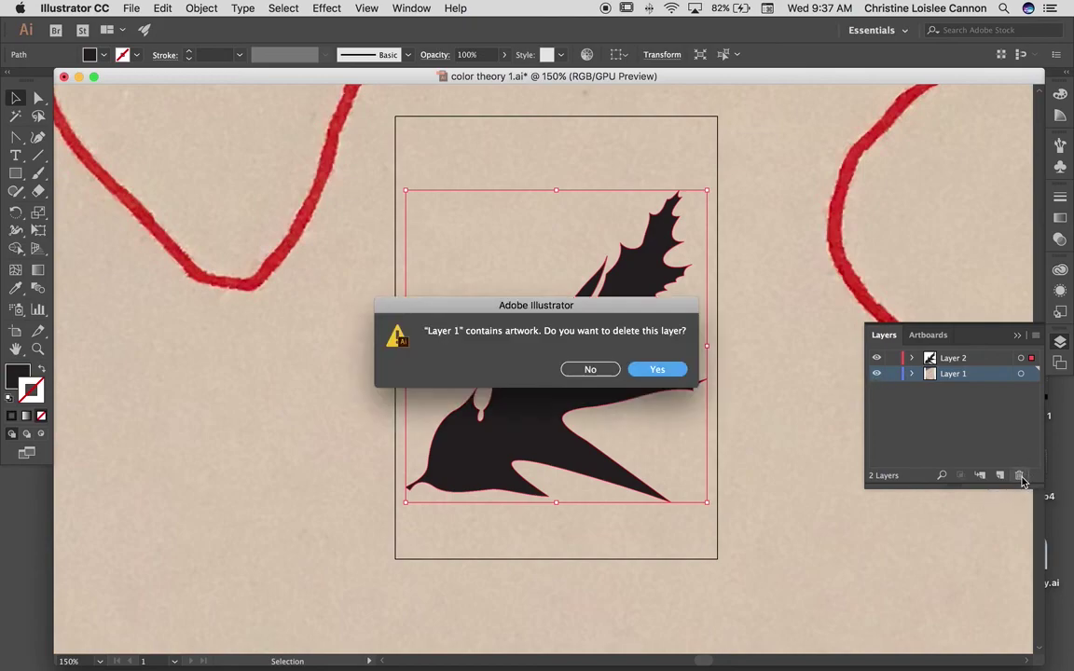
{"action": "left_click", "coordinate": [657, 370]}
{"action": "left_click", "coordinate": [769, 427]}
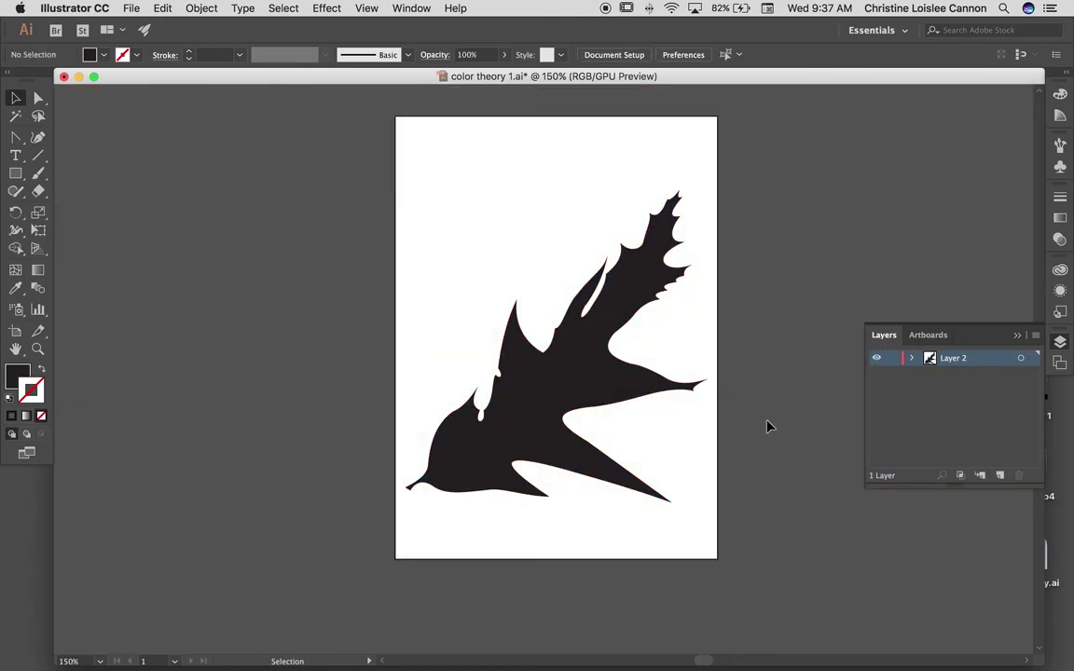
- Close the color theory 1.ai document, saving its changes, and return to the desktop
{"action": "left_click", "coordinate": [63, 78]}
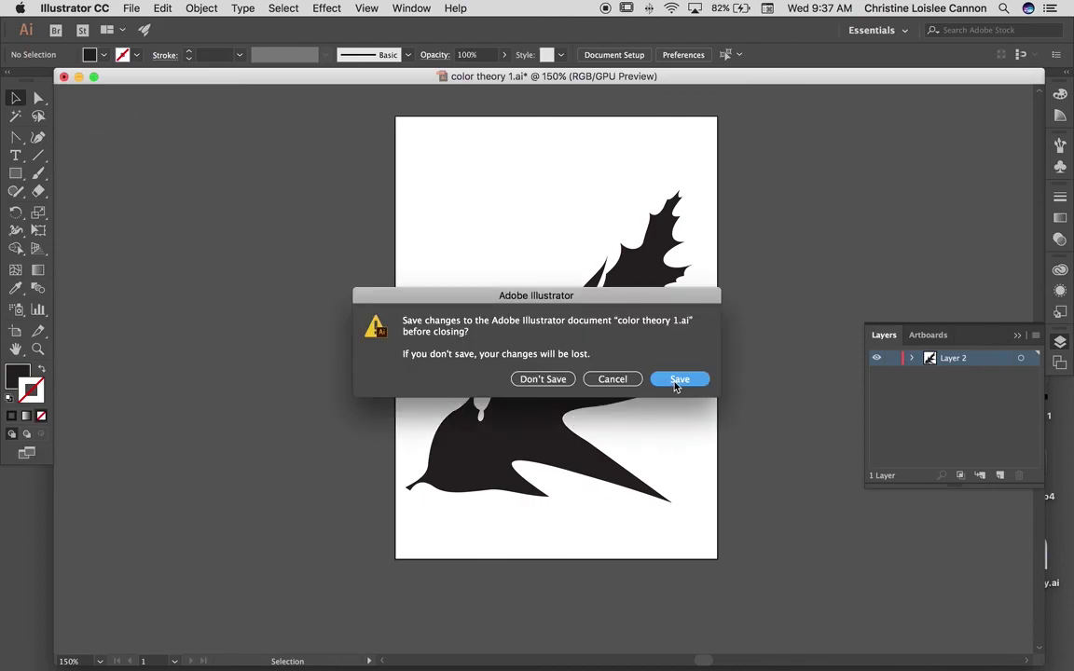
{"action": "key", "text": "Return"}
{"action": "left_click", "coordinate": [347, 333]}
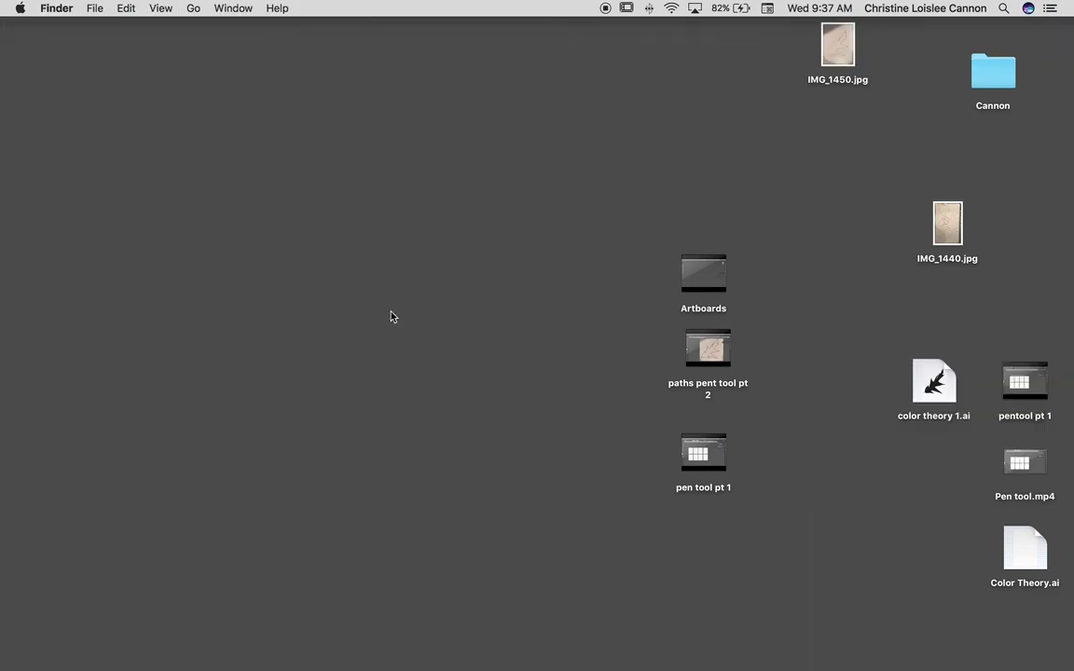